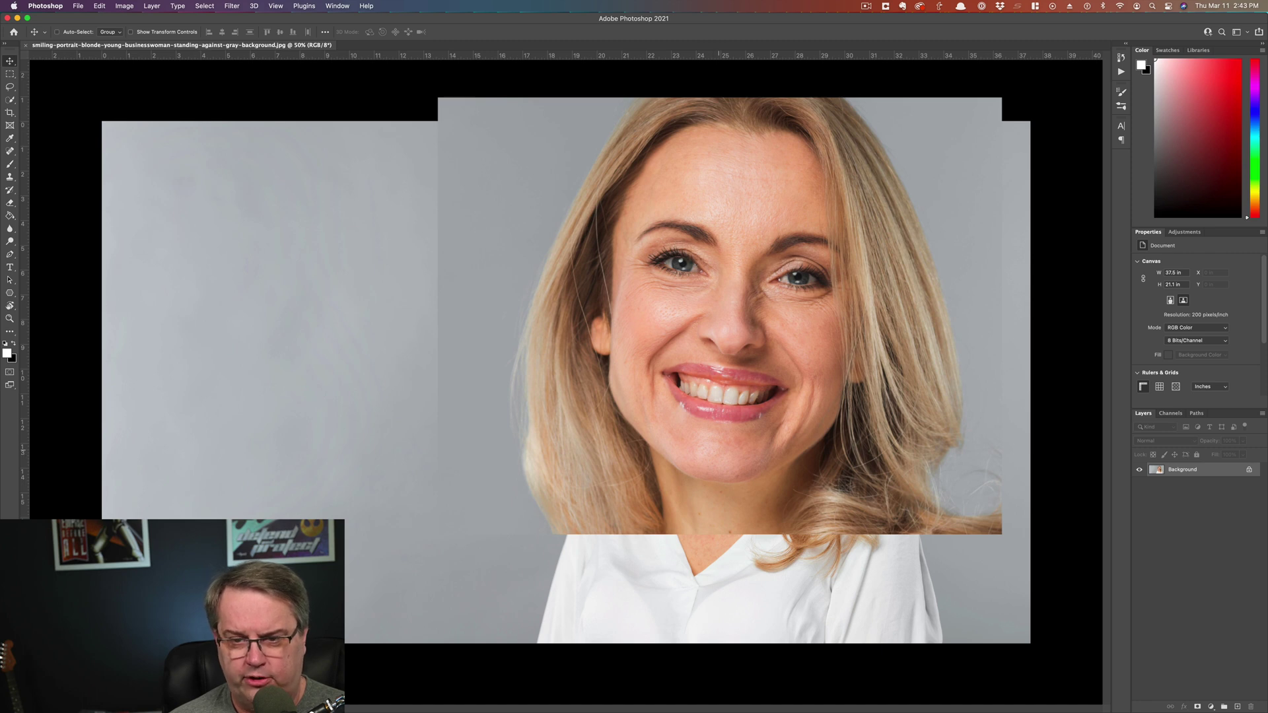
# Run Filter > Nik Collection > Color Efex Pro 4 on the portrait
pyautogui.click(231, 5)
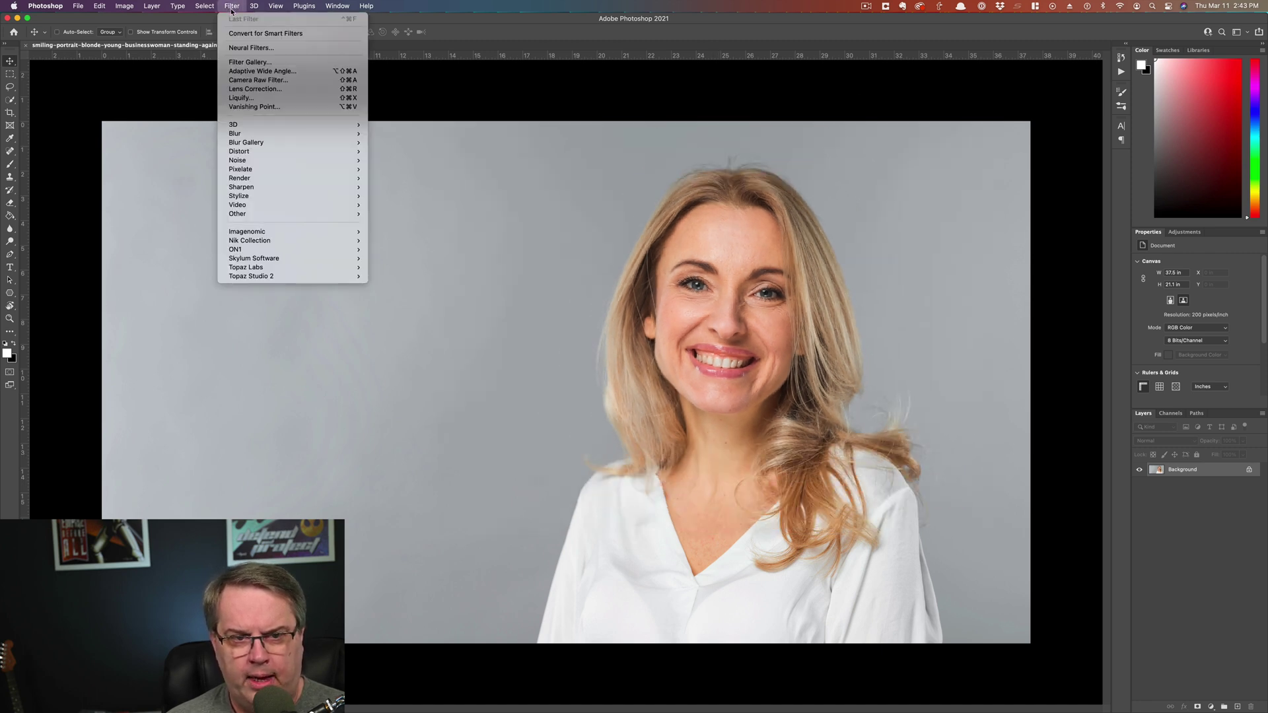
pyautogui.moveTo(300, 241)
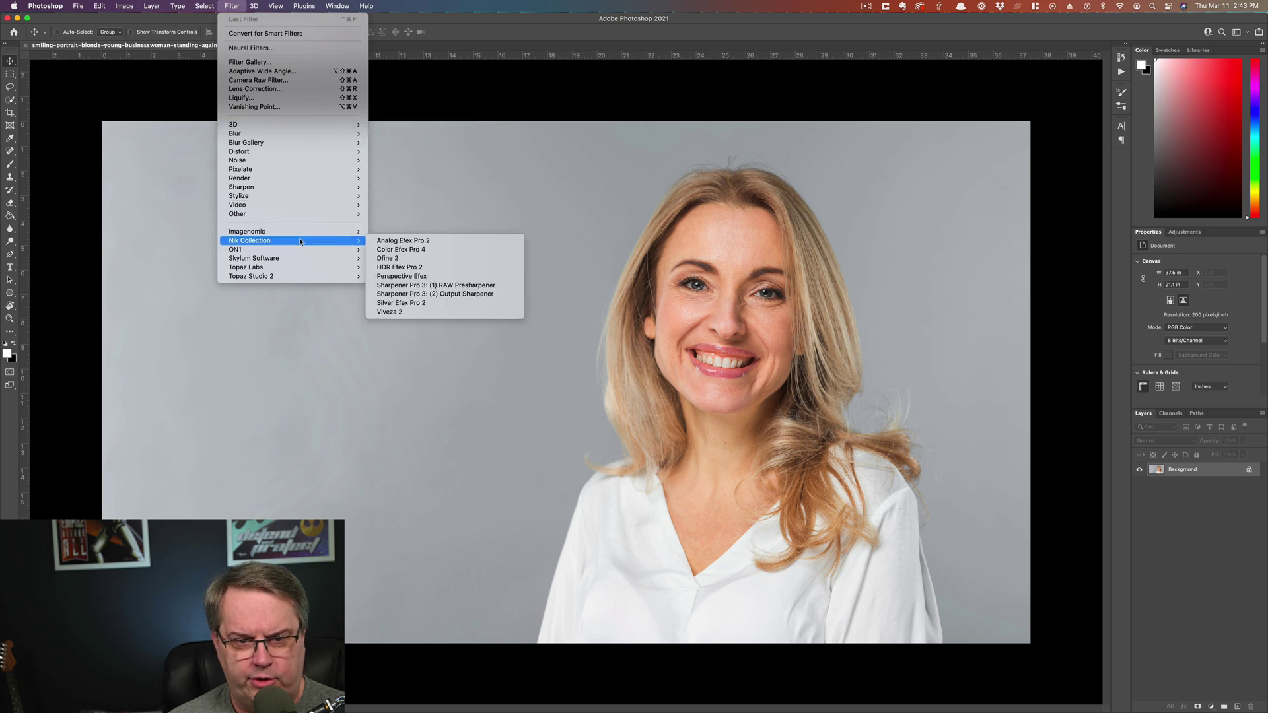
pyautogui.click(428, 250)
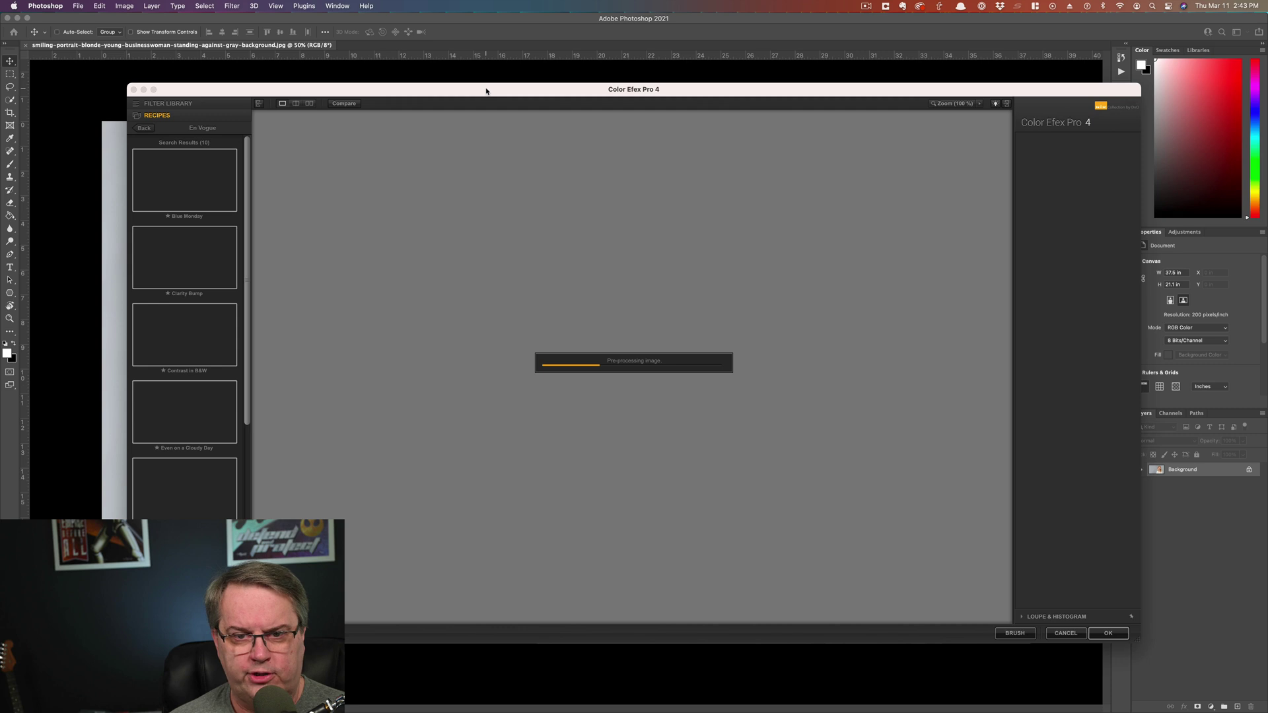
# Move and enlarge the plug-in window, browse all 35 recipes, and delete the B/W Conversion filter
pyautogui.moveTo(487, 91); pyautogui.dragTo(359, 18)
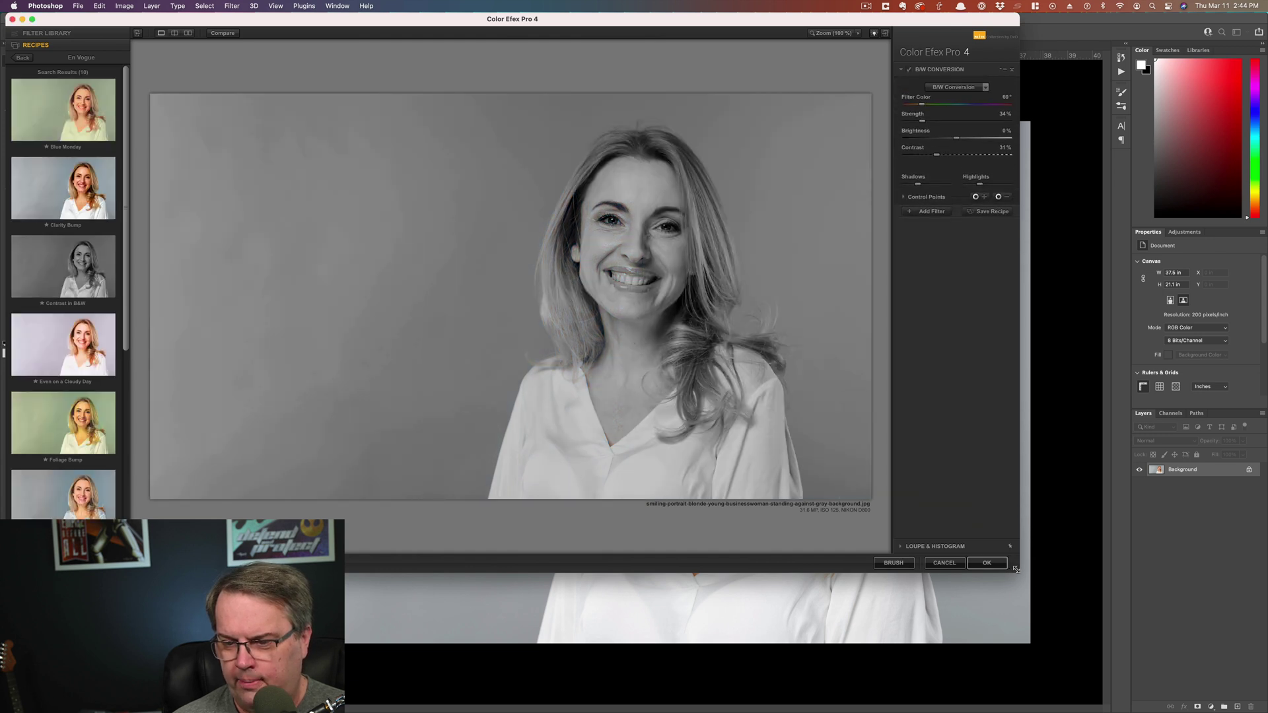
pyautogui.moveTo(1036, 593); pyautogui.dragTo(1263, 706)
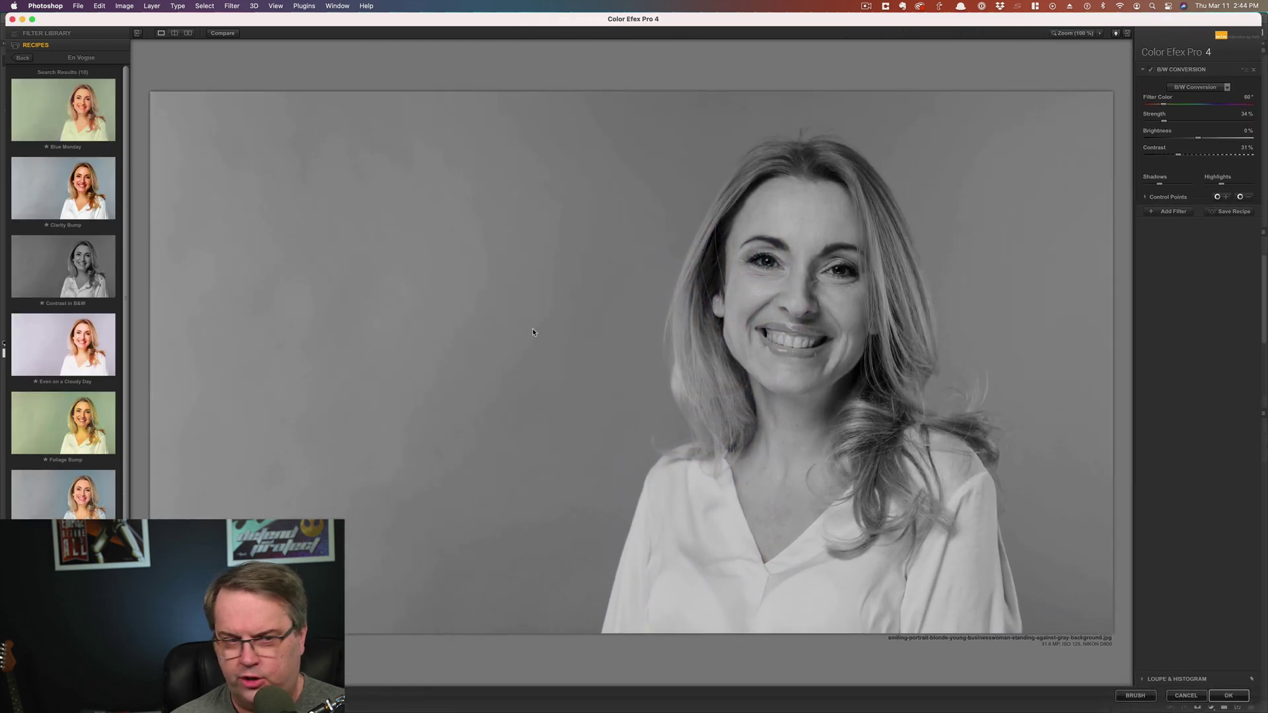
pyautogui.click(31, 62)
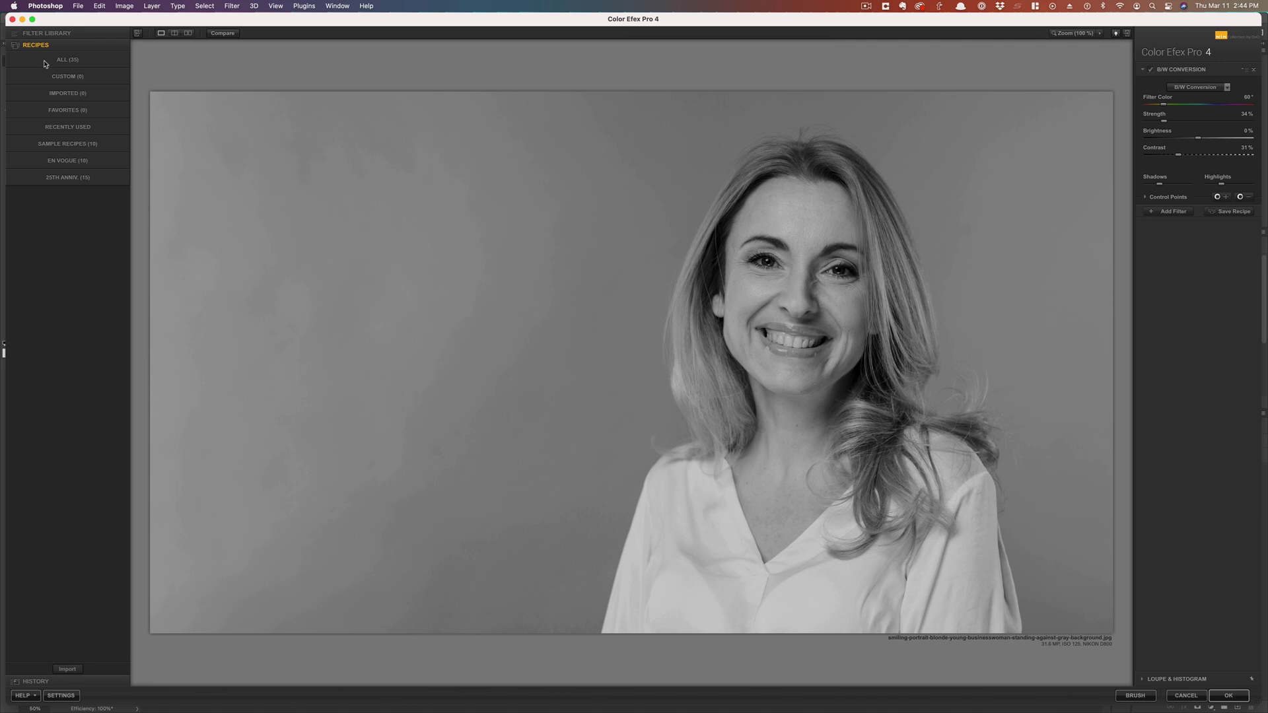
pyautogui.click(45, 62)
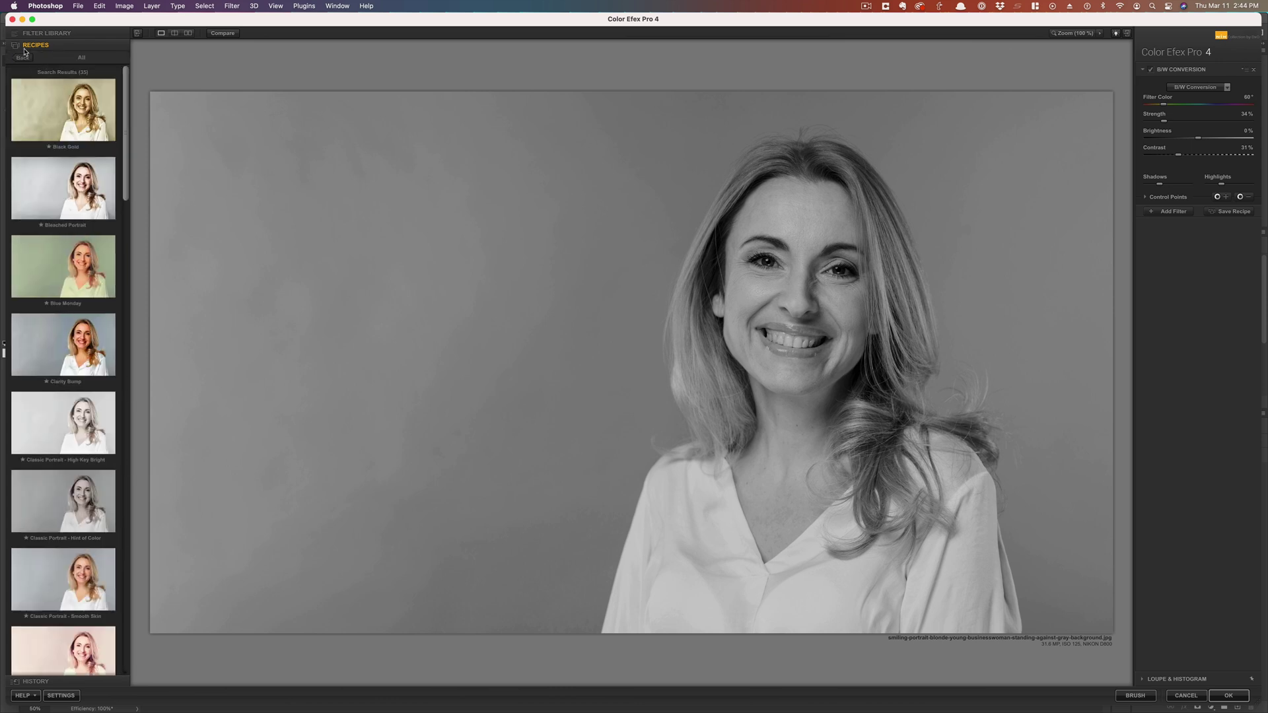
pyautogui.click(22, 59)
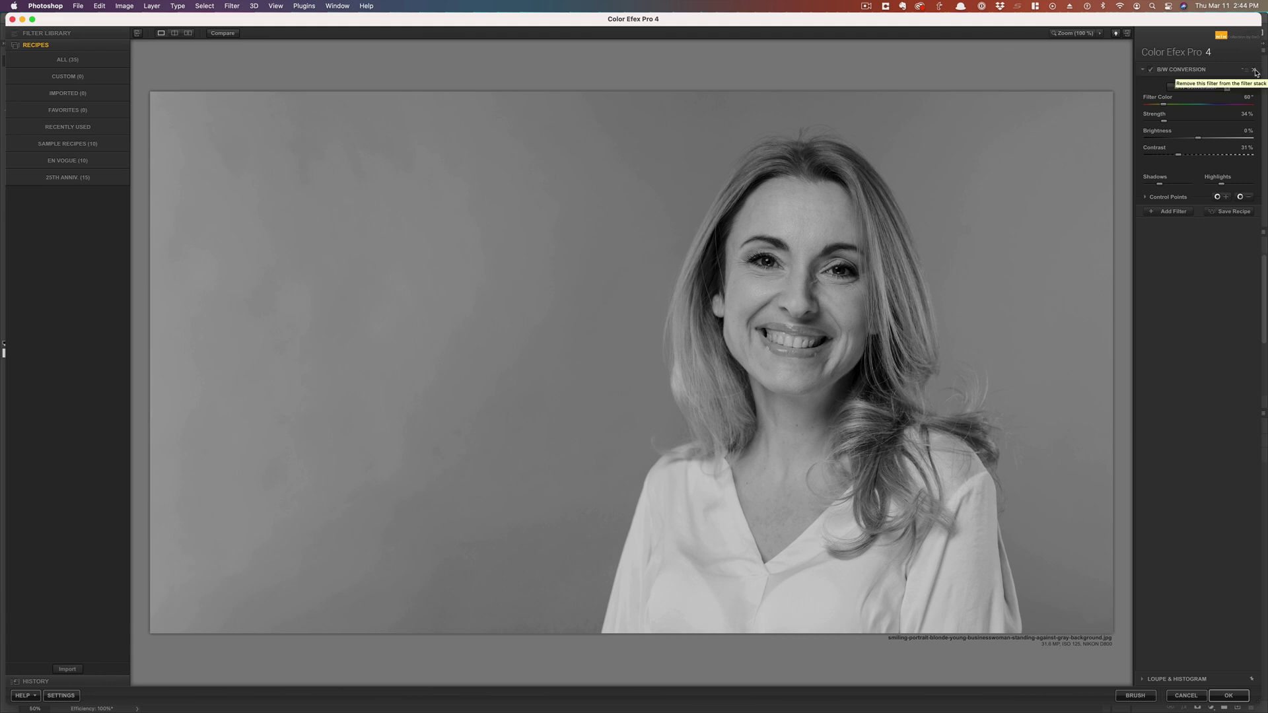
pyautogui.click(1255, 70)
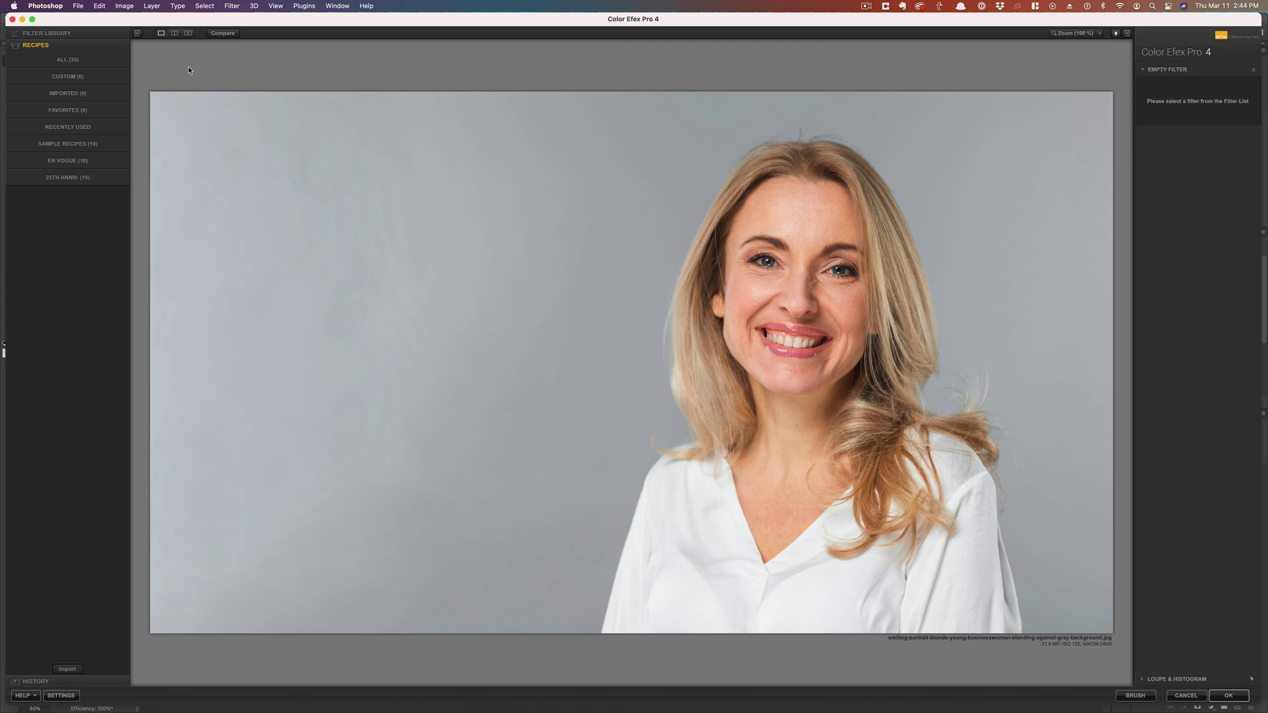
# Switch to the Filter Library and show ALL filters instead of only Portrait ones
pyautogui.click(46, 33)
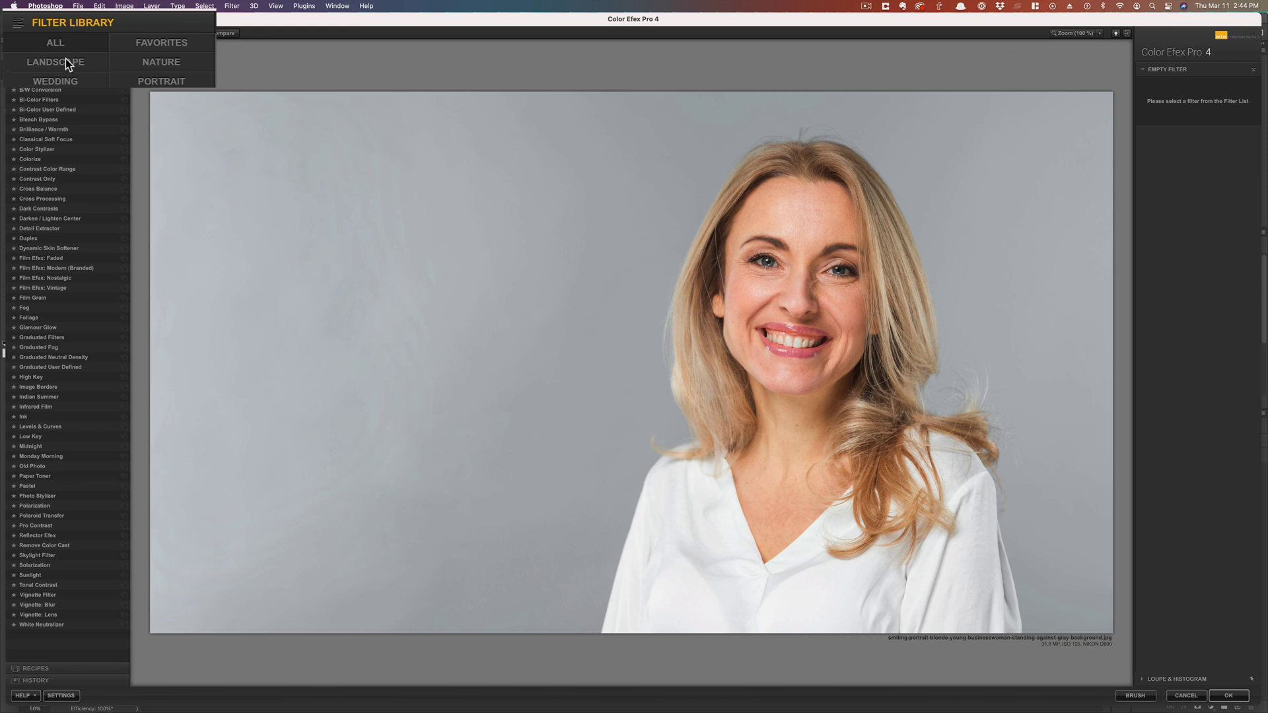
pyautogui.click(88, 69)
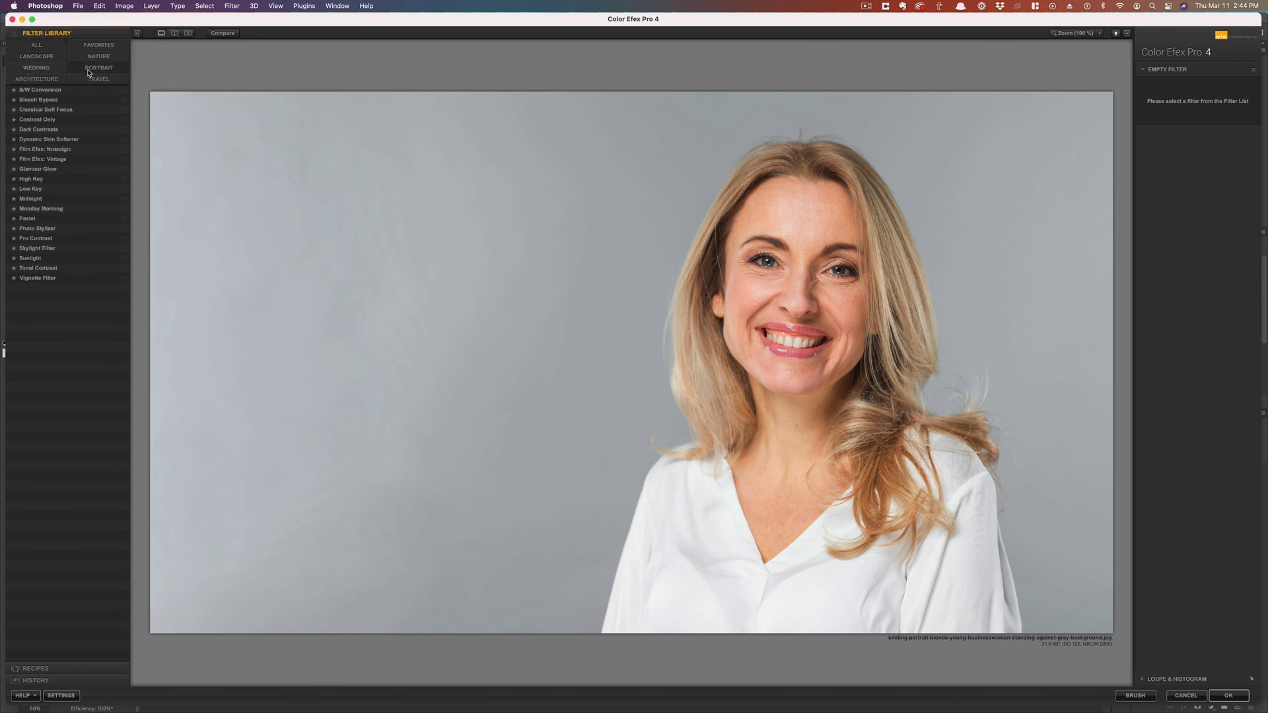
pyautogui.click(38, 45)
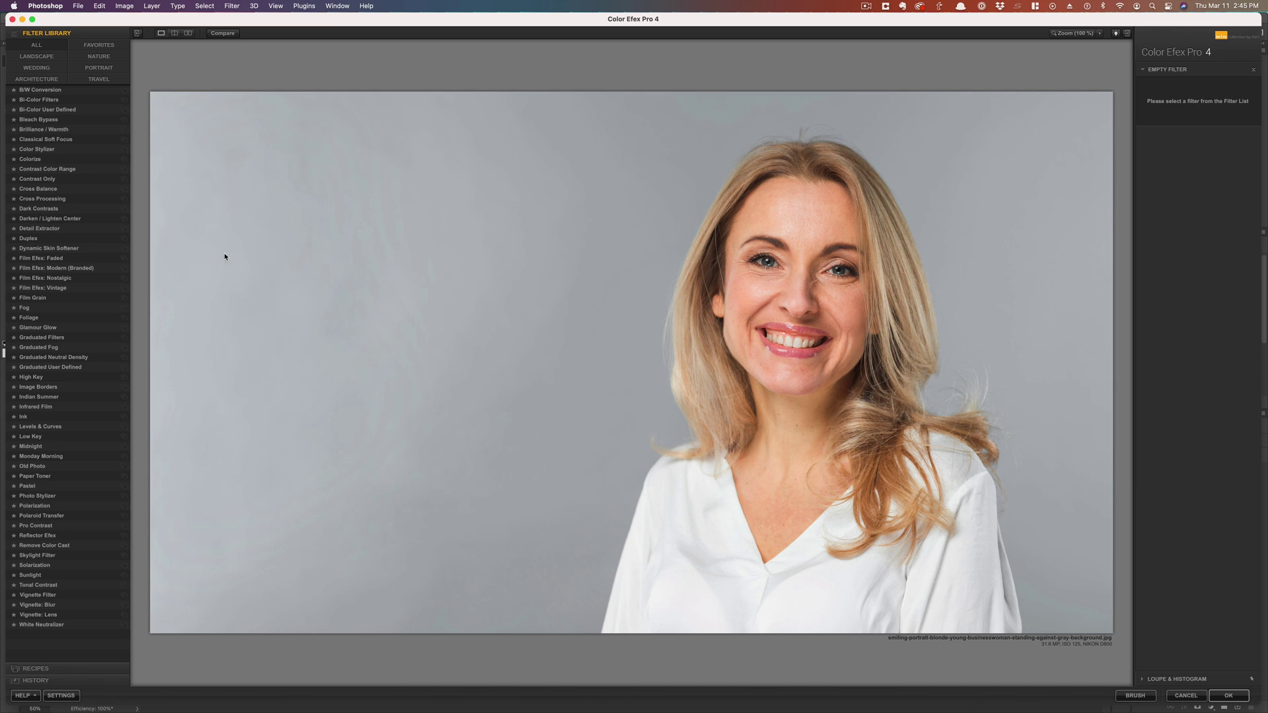
# Apply Dynamic Skin Softener and eyedrop its skin colour from her forehead (Color Reach 25%)
pyautogui.click(63, 249)
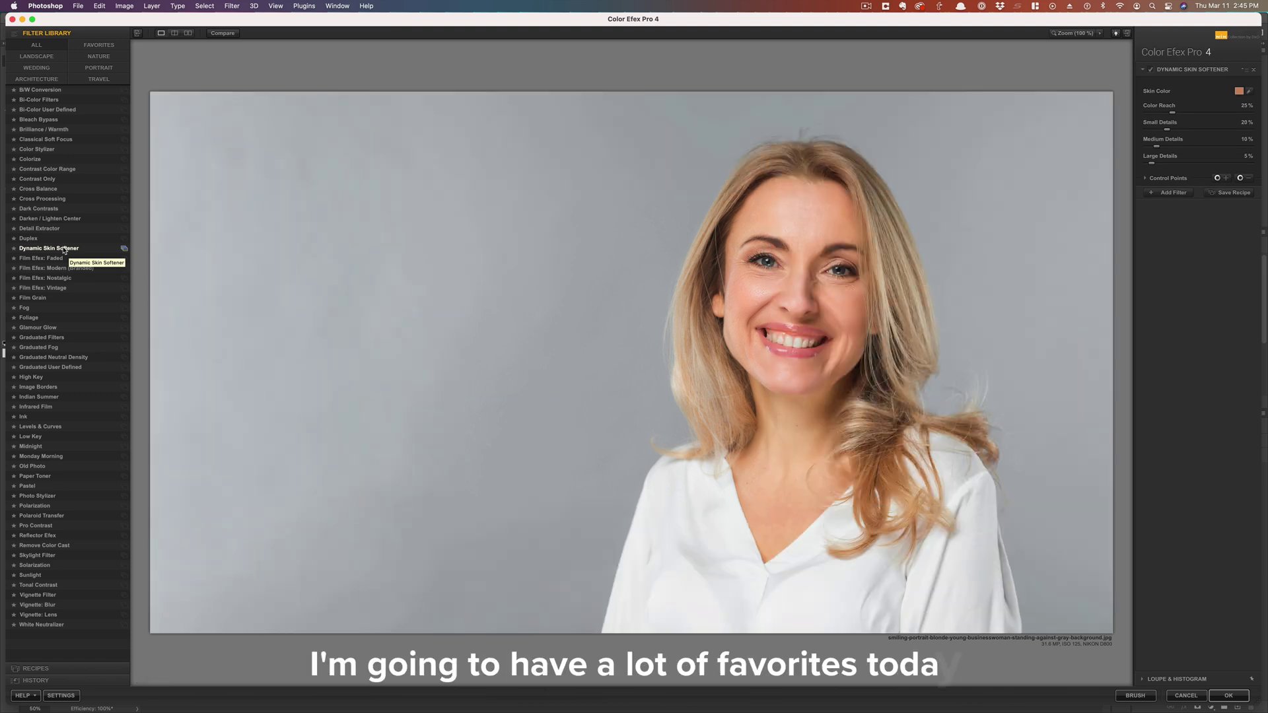
pyautogui.click(1250, 93)
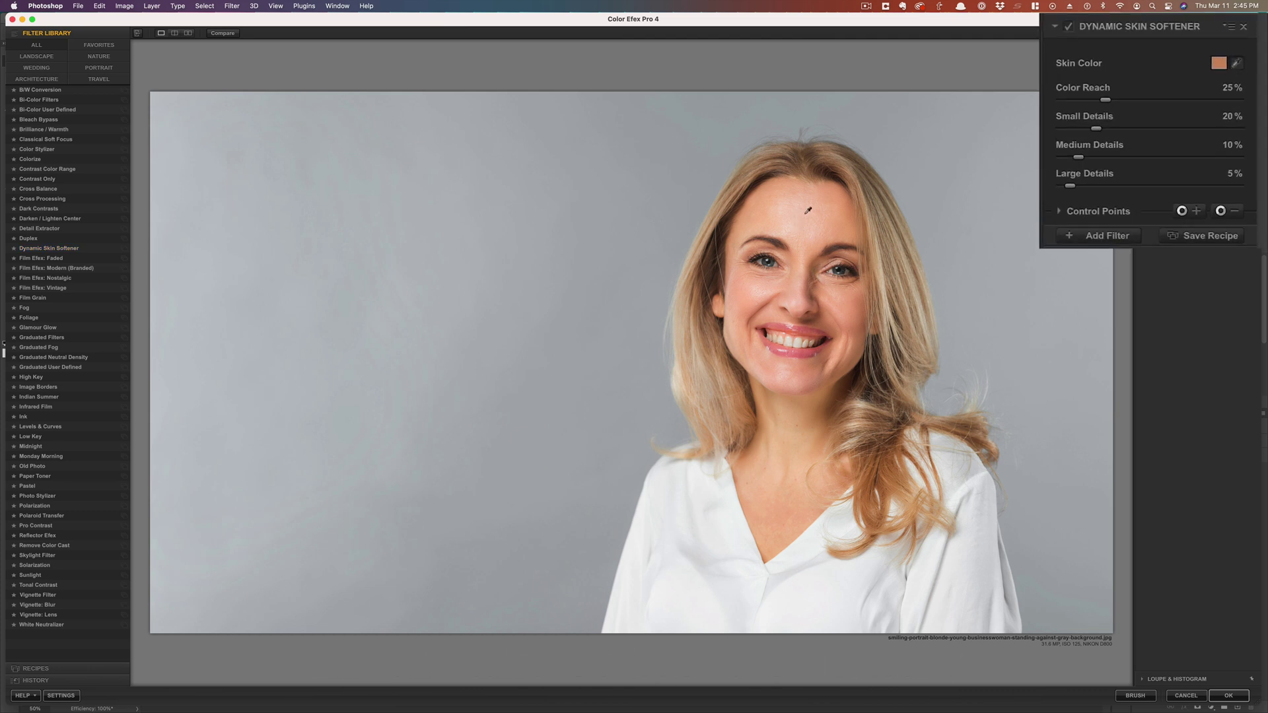
pyautogui.click(848, 225)
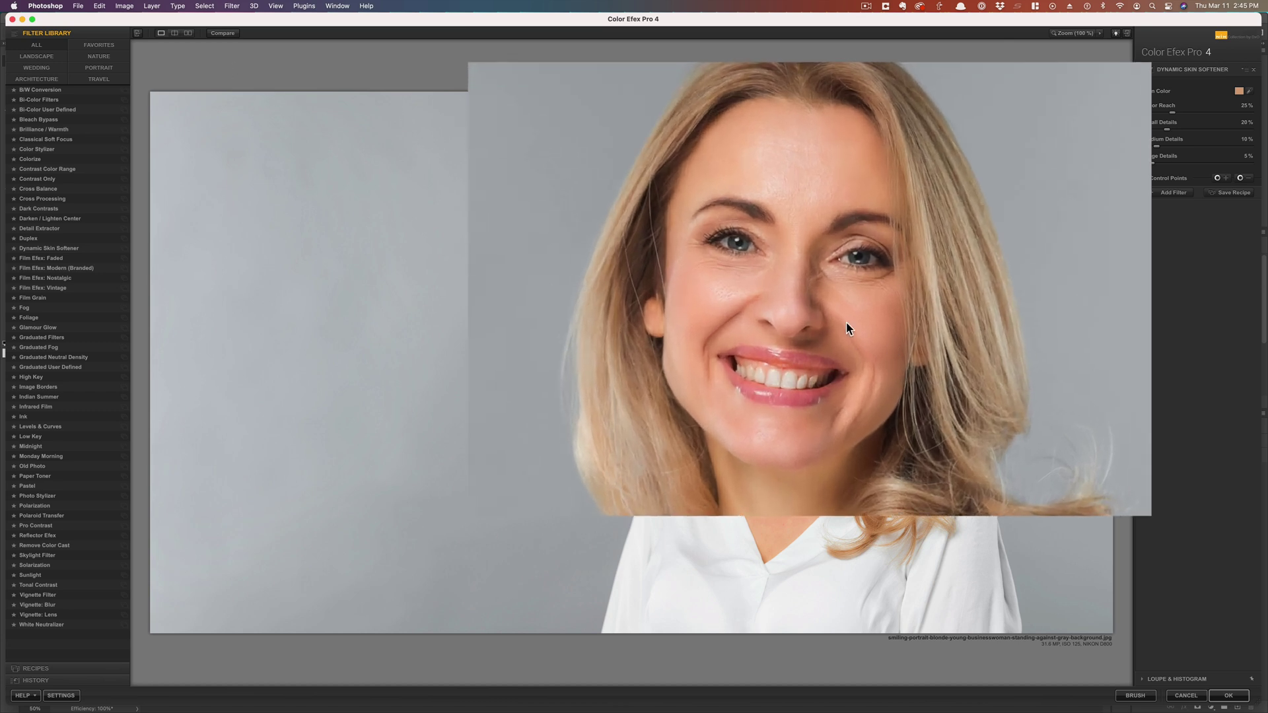
pyautogui.click(221, 33)
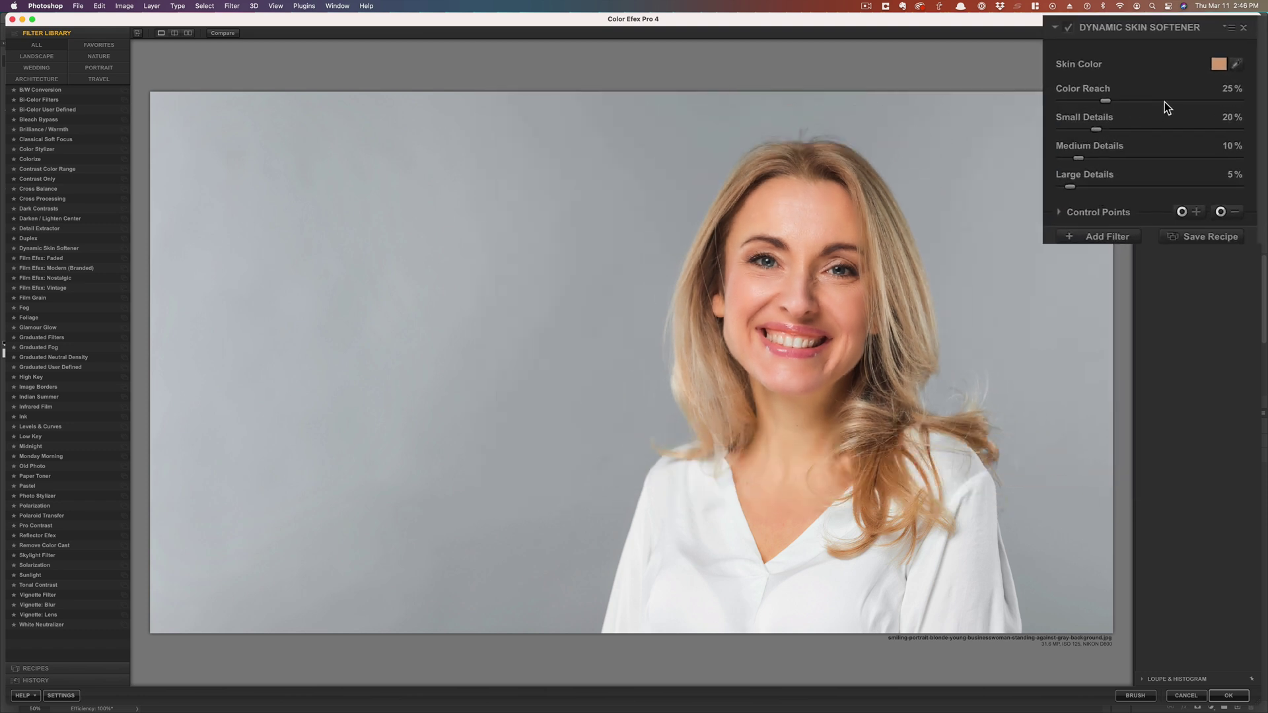
# Set Color Reach to 22% and add a 10% control point on her cheek beside the nose
pyautogui.click(1165, 101)
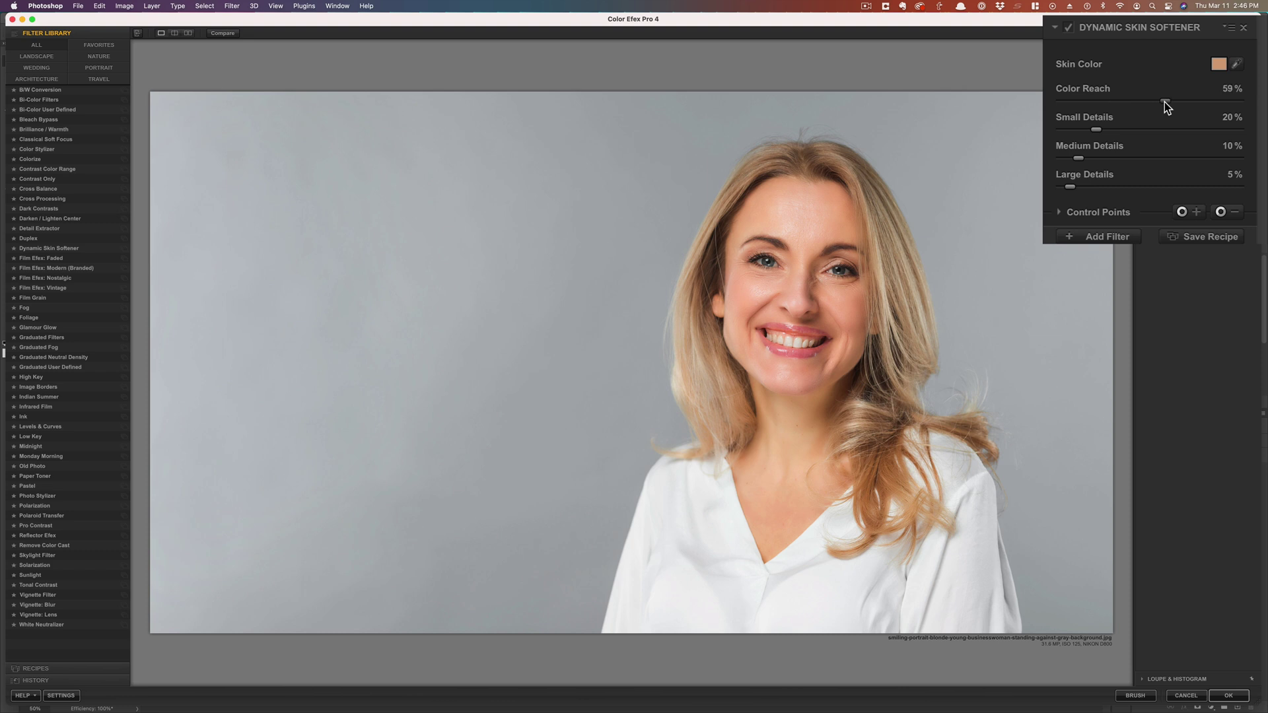
pyautogui.click(1100, 100)
pyautogui.click(1061, 212)
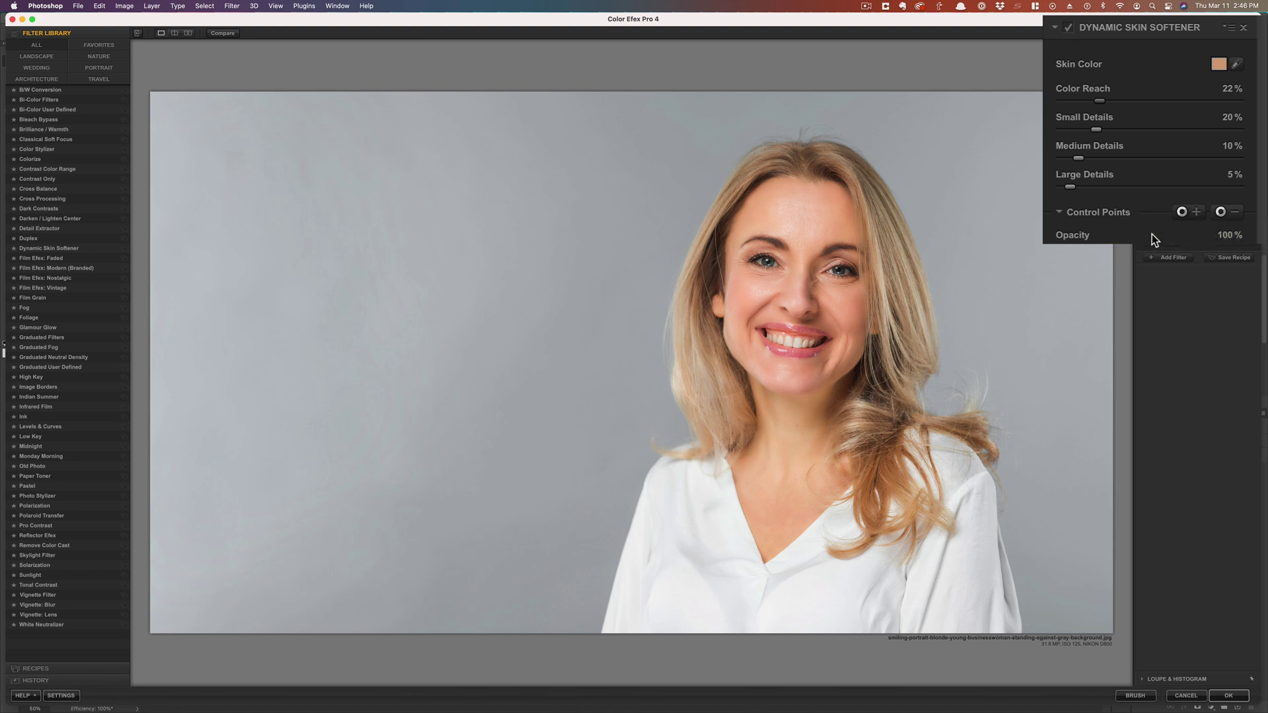
pyautogui.click(1197, 216)
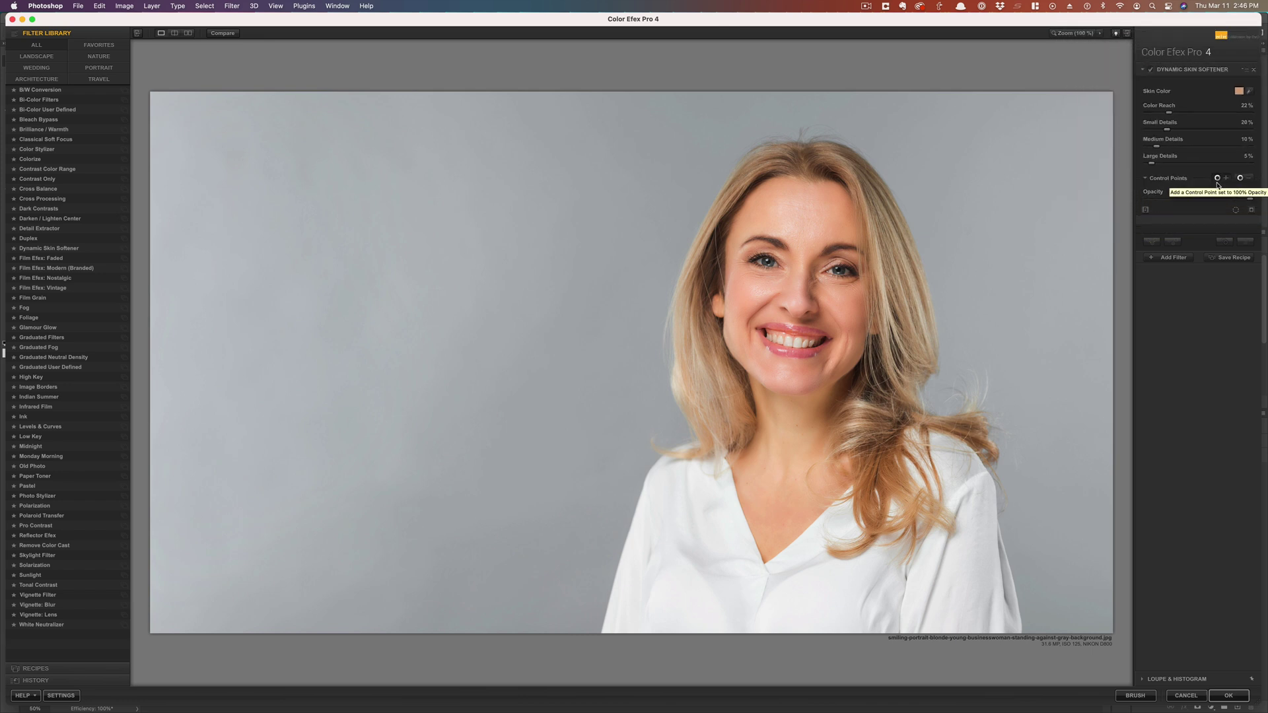
pyautogui.click(751, 292)
# Copy the cheek control point and paste a duplicate onto the other side of her nose
pyautogui.moveTo(765, 295); pyautogui.dragTo(818, 303)
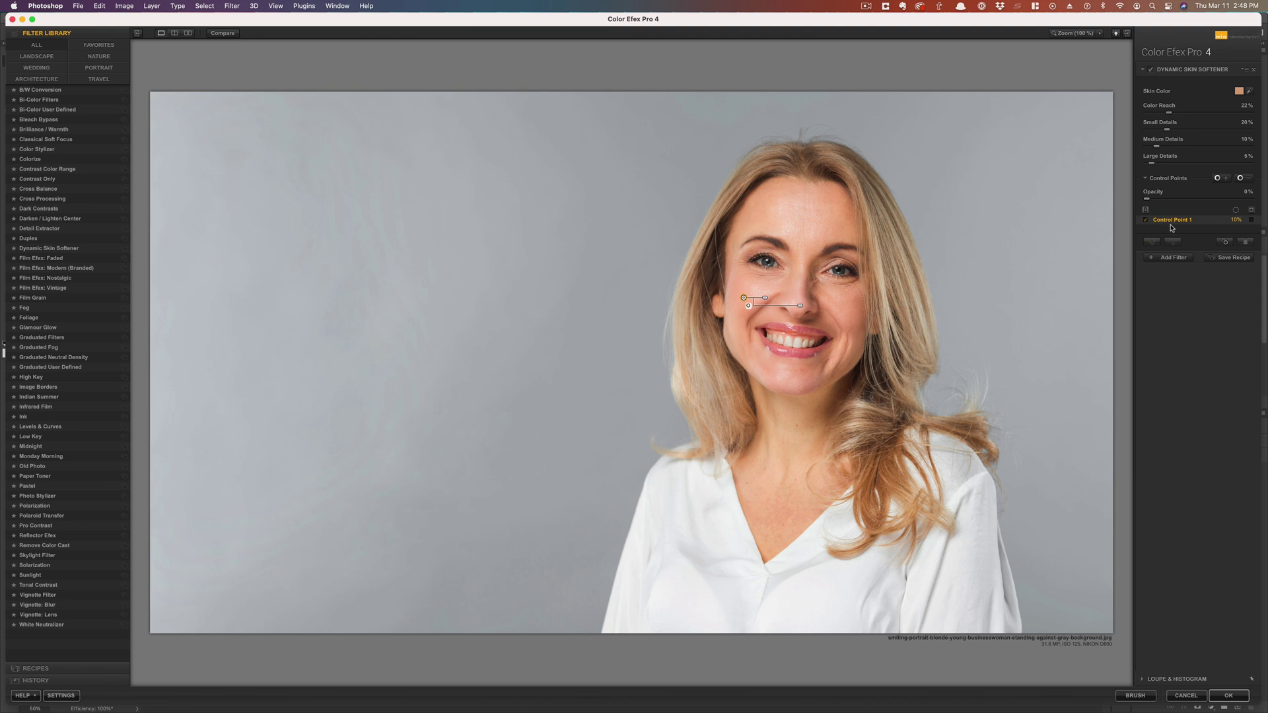
pyautogui.click(1245, 69)
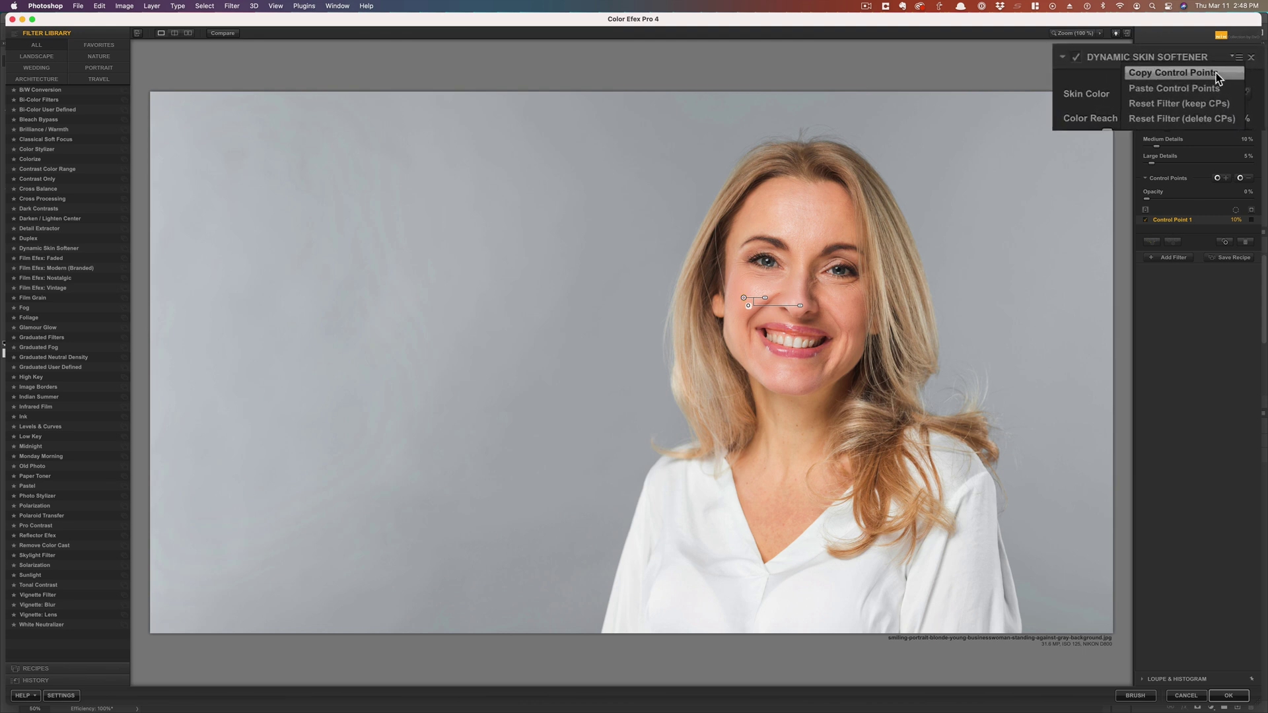
pyautogui.click(1223, 76)
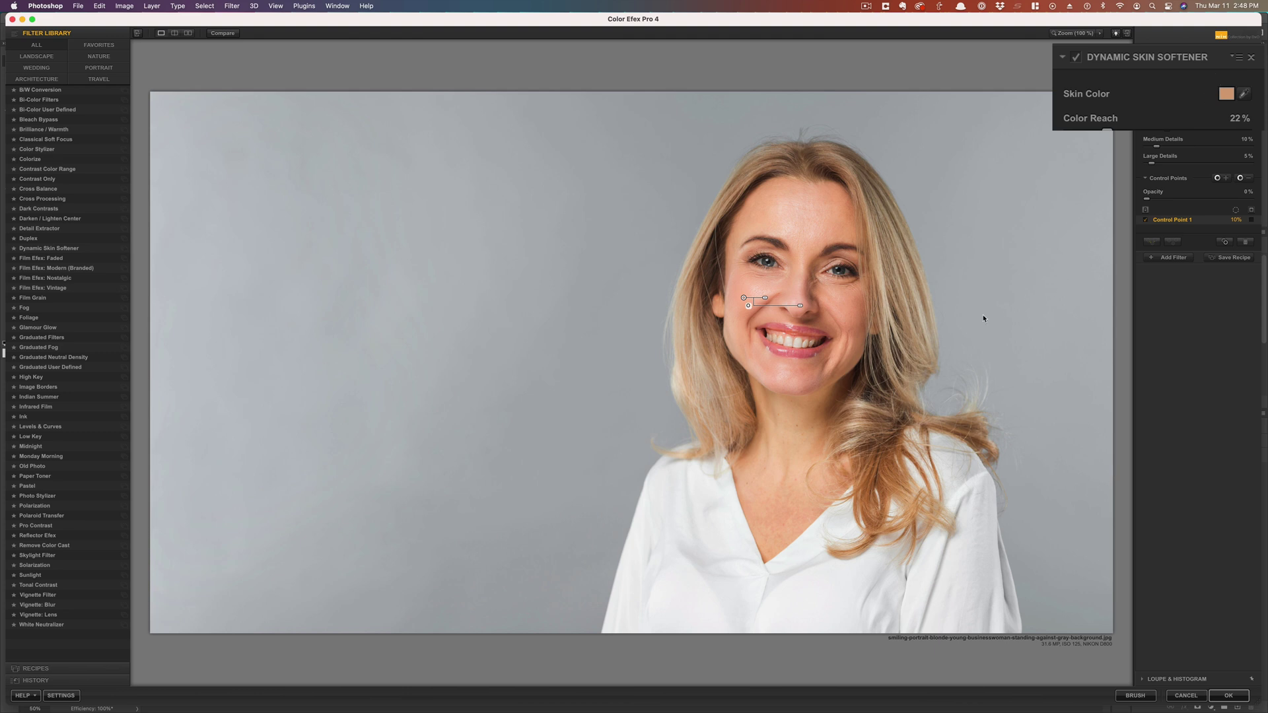
pyautogui.click(1234, 58)
pyautogui.click(1204, 88)
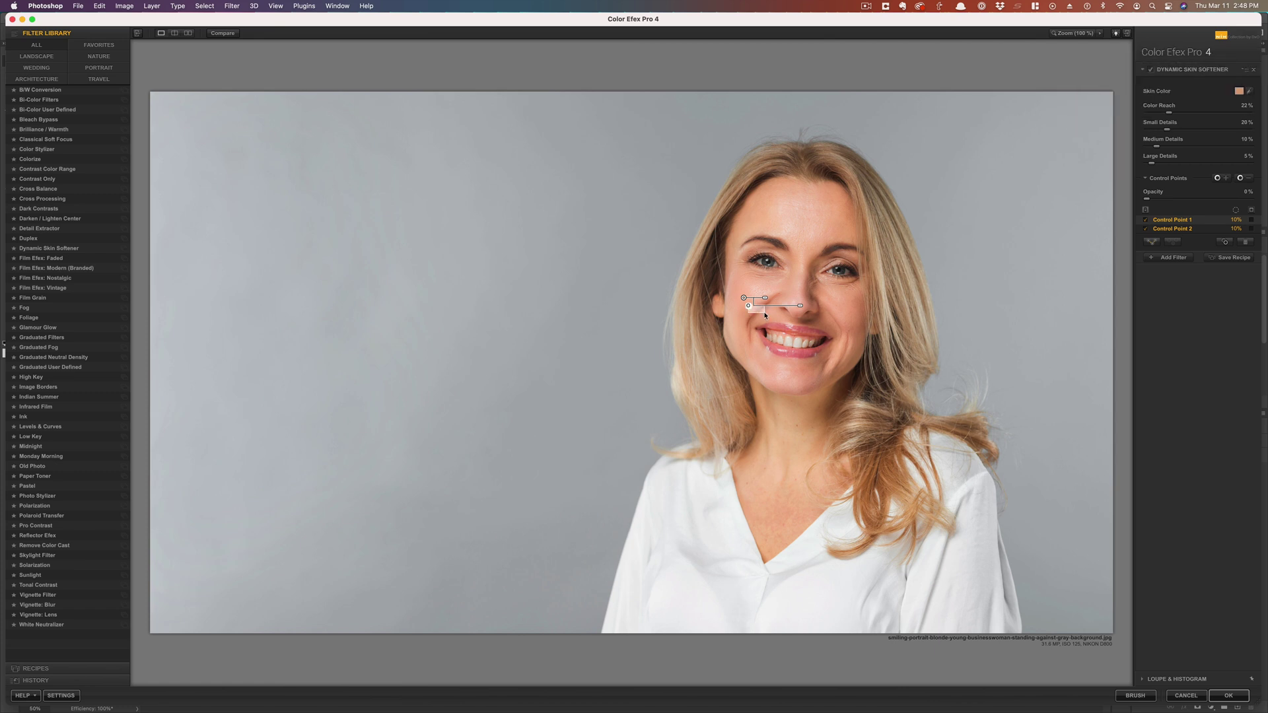
pyautogui.moveTo(748, 305); pyautogui.dragTo(842, 306)
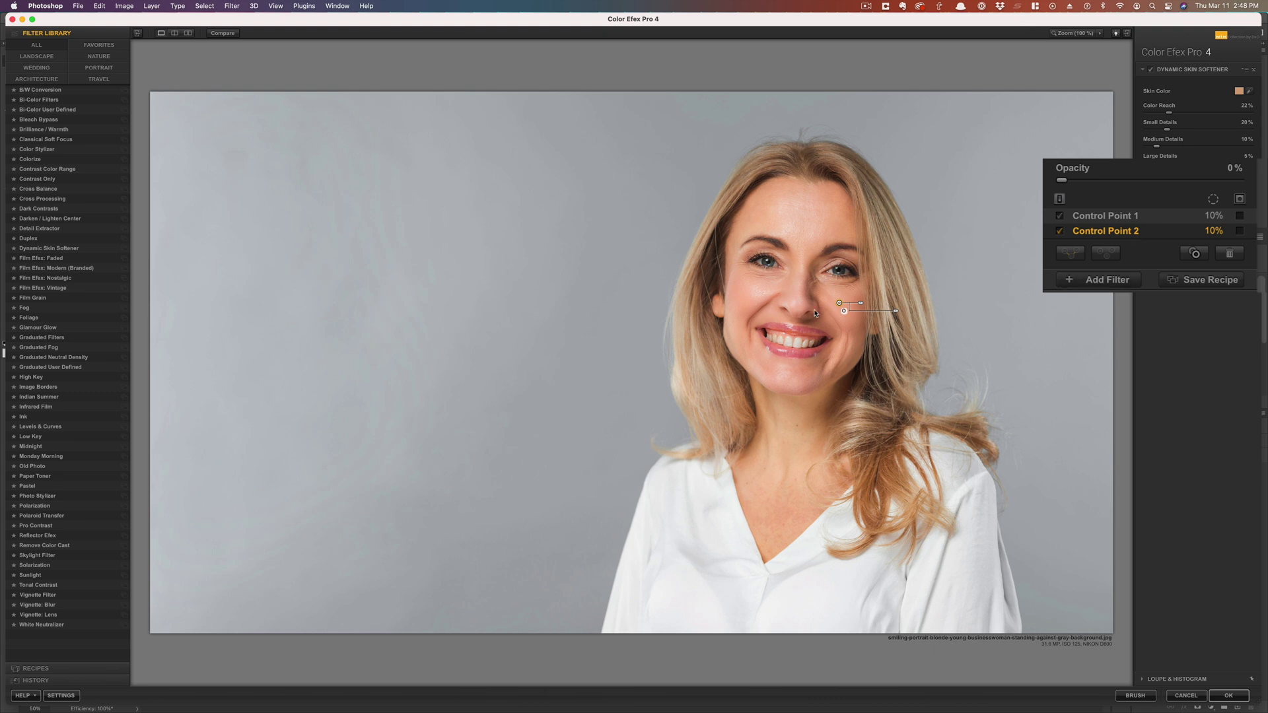
pyautogui.click(744, 299)
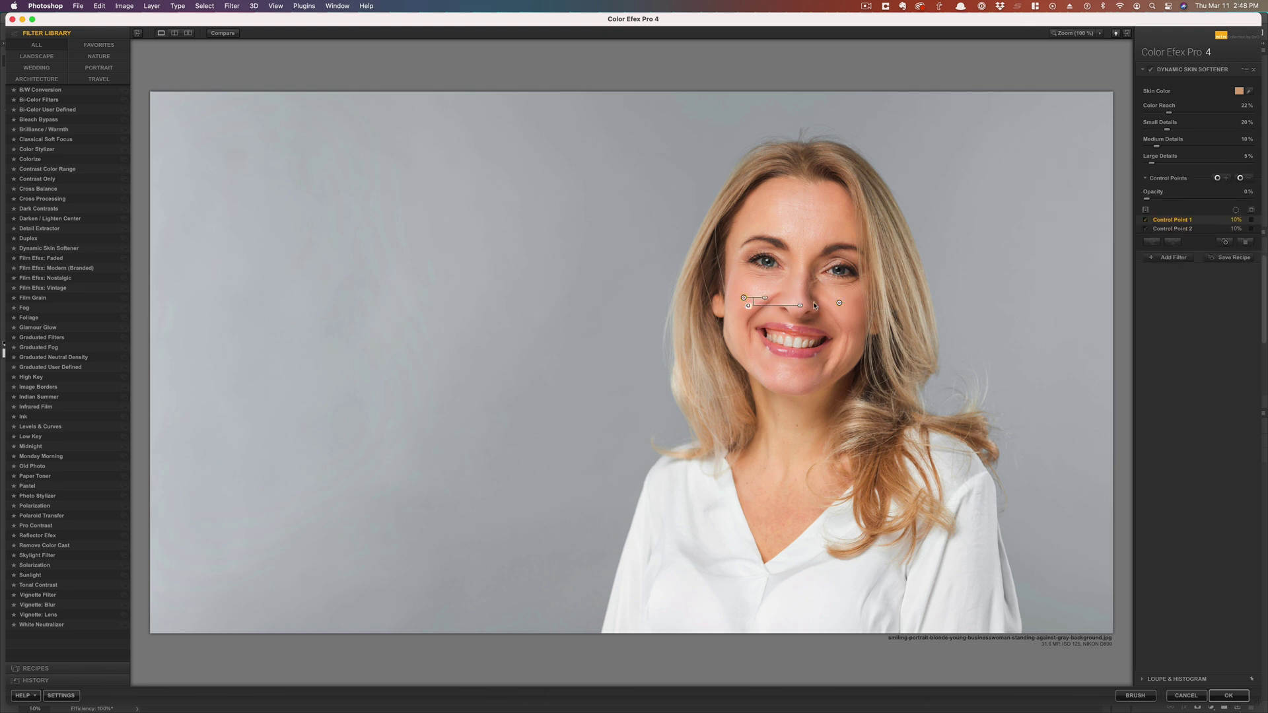
# Delete the second cheek control point and move the first one up onto her nose
pyautogui.click(839, 303)
pyautogui.moveTo(896, 311)
pyautogui.mouseDown()
pyautogui.moveTo(873, 314)
pyautogui.moveTo(907, 314)
pyautogui.mouseUp()
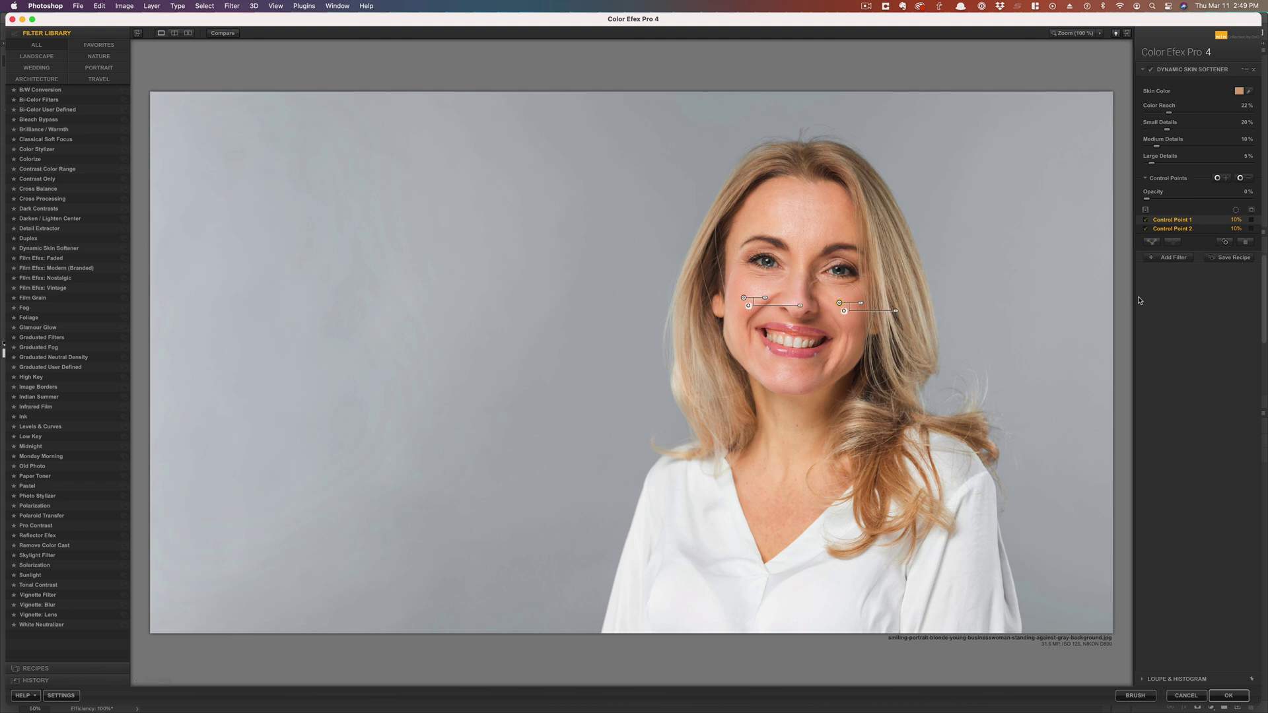
pyautogui.click(1200, 229)
pyautogui.moveTo(896, 312)
pyautogui.mouseDown()
pyautogui.moveTo(867, 316)
pyautogui.moveTo(912, 314)
pyautogui.mouseUp()
pyautogui.press('Delete')
pyautogui.moveTo(744, 301); pyautogui.dragTo(824, 303)
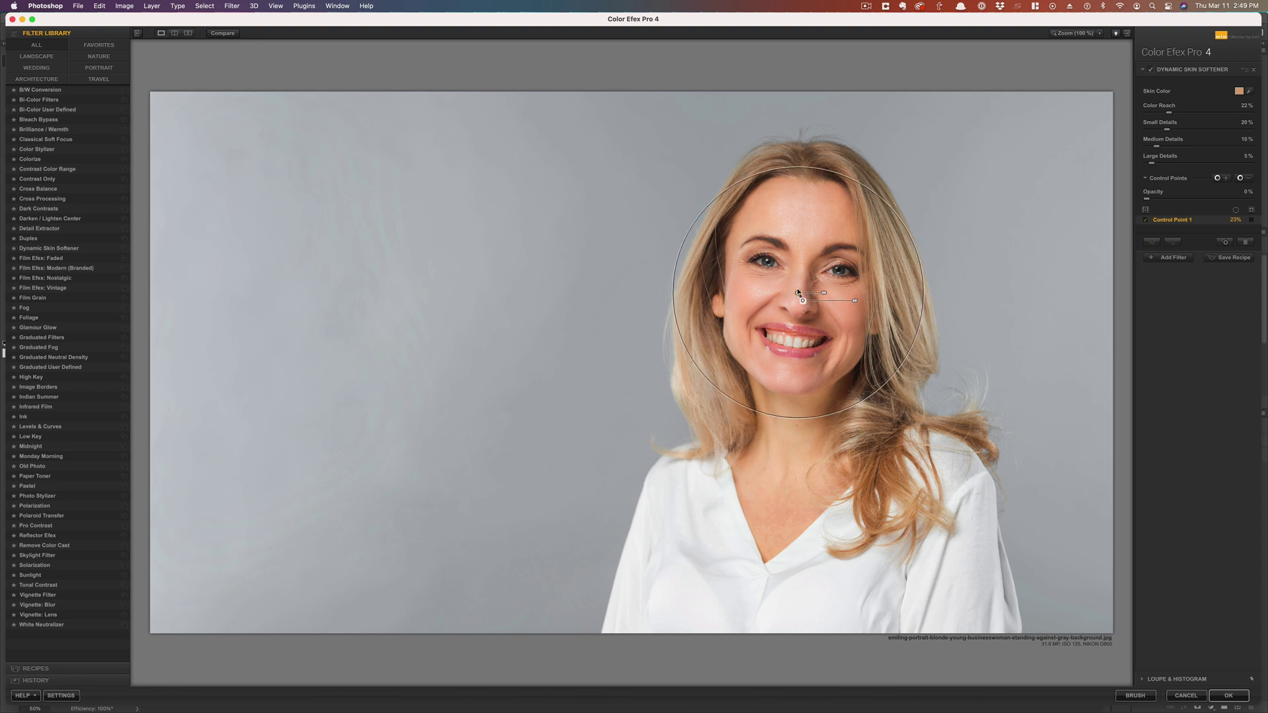
pyautogui.moveTo(797, 292); pyautogui.dragTo(798, 284)
# Add a neck control point with 16% size and 55% opacity
pyautogui.click(1222, 179)
pyautogui.click(792, 470)
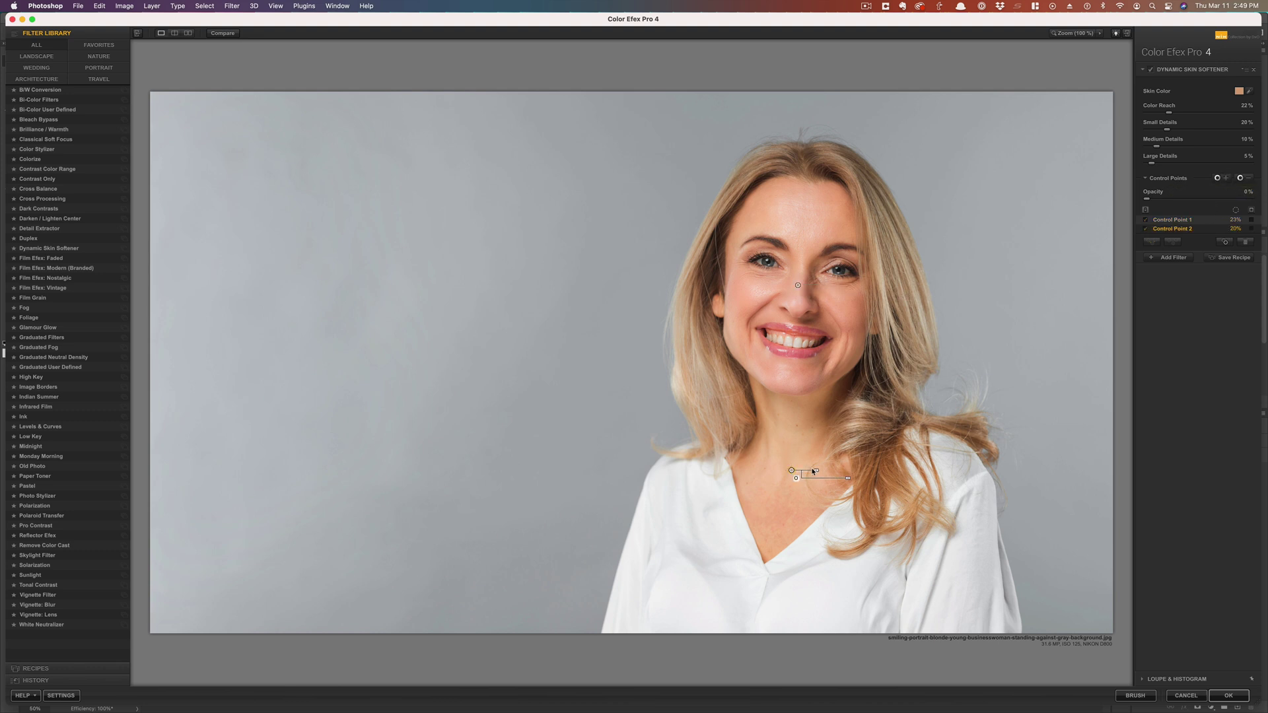
pyautogui.moveTo(816, 471); pyautogui.dragTo(815, 472)
pyautogui.moveTo(848, 478)
pyautogui.mouseDown()
pyautogui.moveTo(837, 482)
pyautogui.moveTo(848, 478)
pyautogui.mouseUp()
pyautogui.moveTo(849, 478); pyautogui.dragTo(831, 481)
# Toggle Compare to view the original portrait beside the skin-softened version
pyautogui.click(225, 34)
pyautogui.click(225, 35)
pyautogui.click(225, 35)
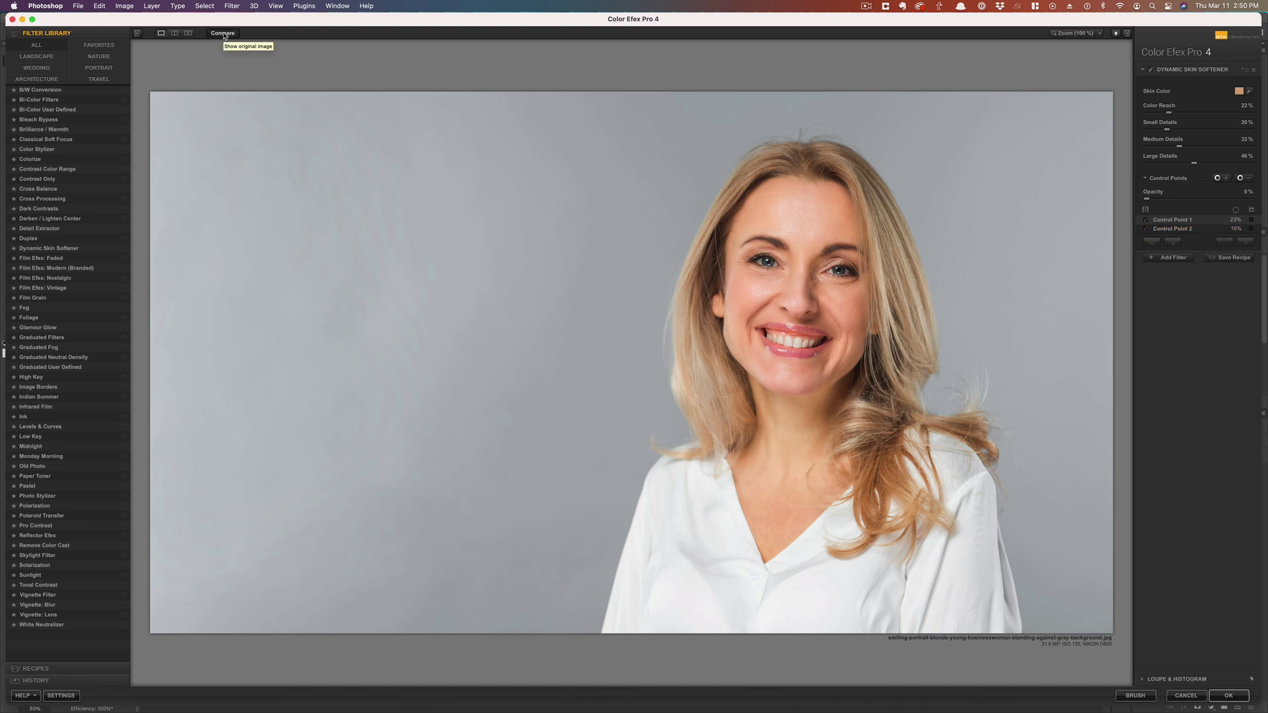
# Apply White Neutralizer, leaving both neutralizing amounts at 30%
pyautogui.click(47, 626)
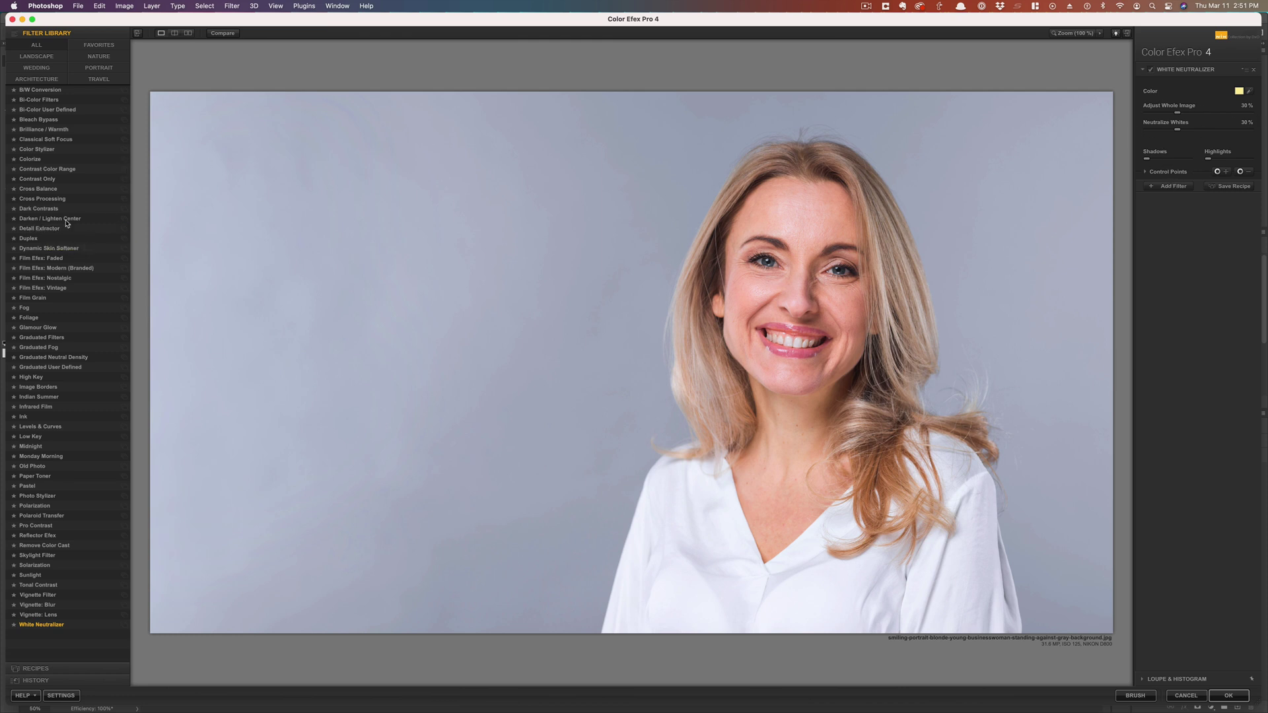
# Reselect Dynamic Skin Softener and resample its skin colour from her forehead
pyautogui.click(51, 250)
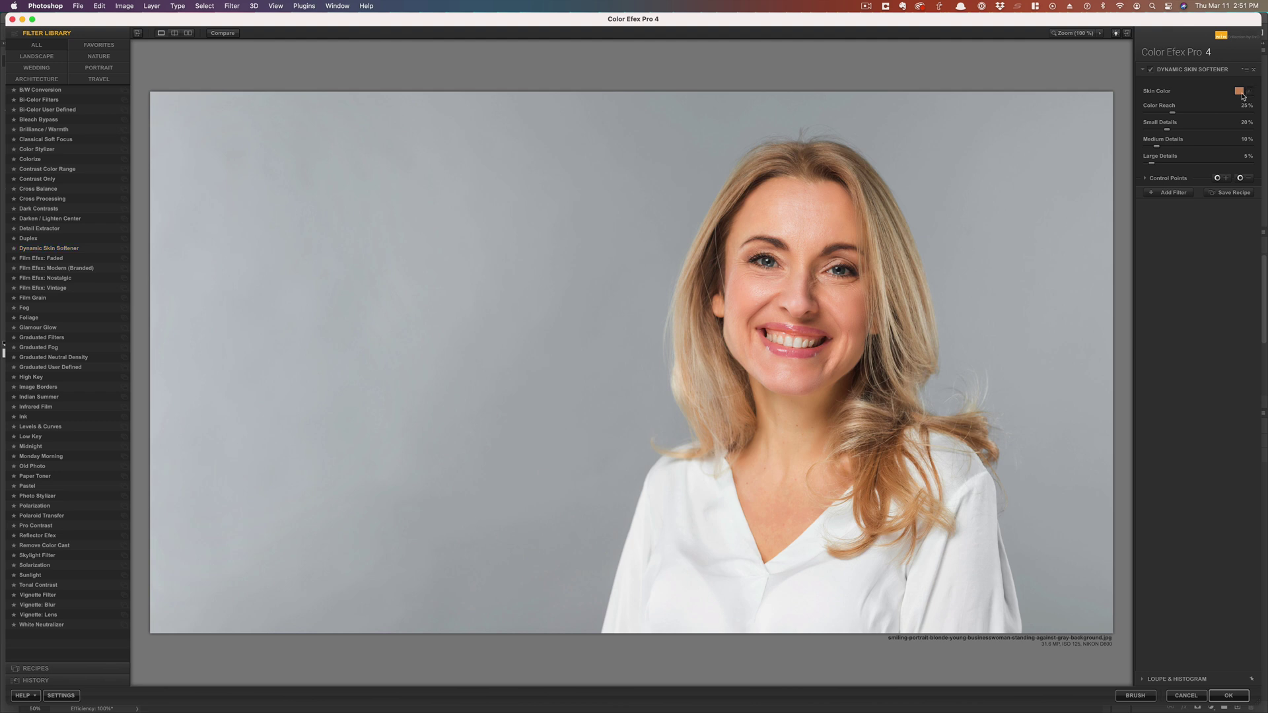
pyautogui.click(844, 224)
pyautogui.click(1226, 179)
# Add White Neutralizer as a second filter, limited by a small control point on her mouth
pyautogui.click(1175, 193)
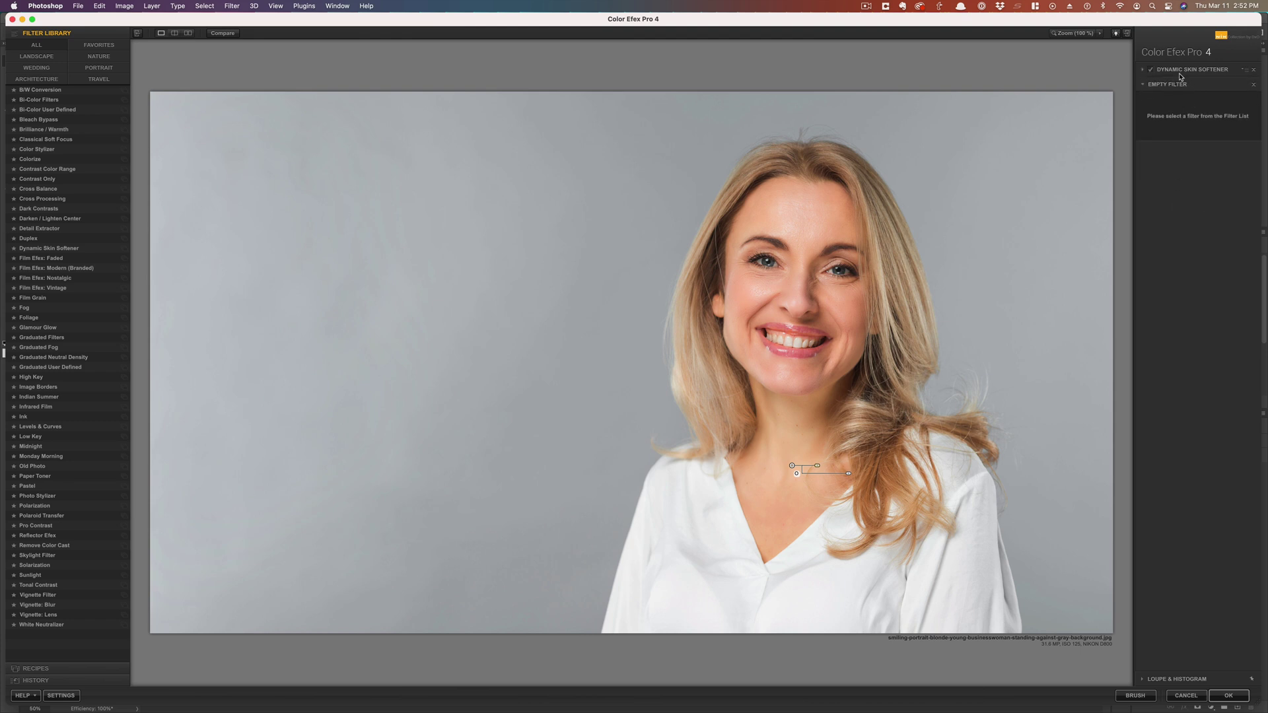
pyautogui.click(28, 626)
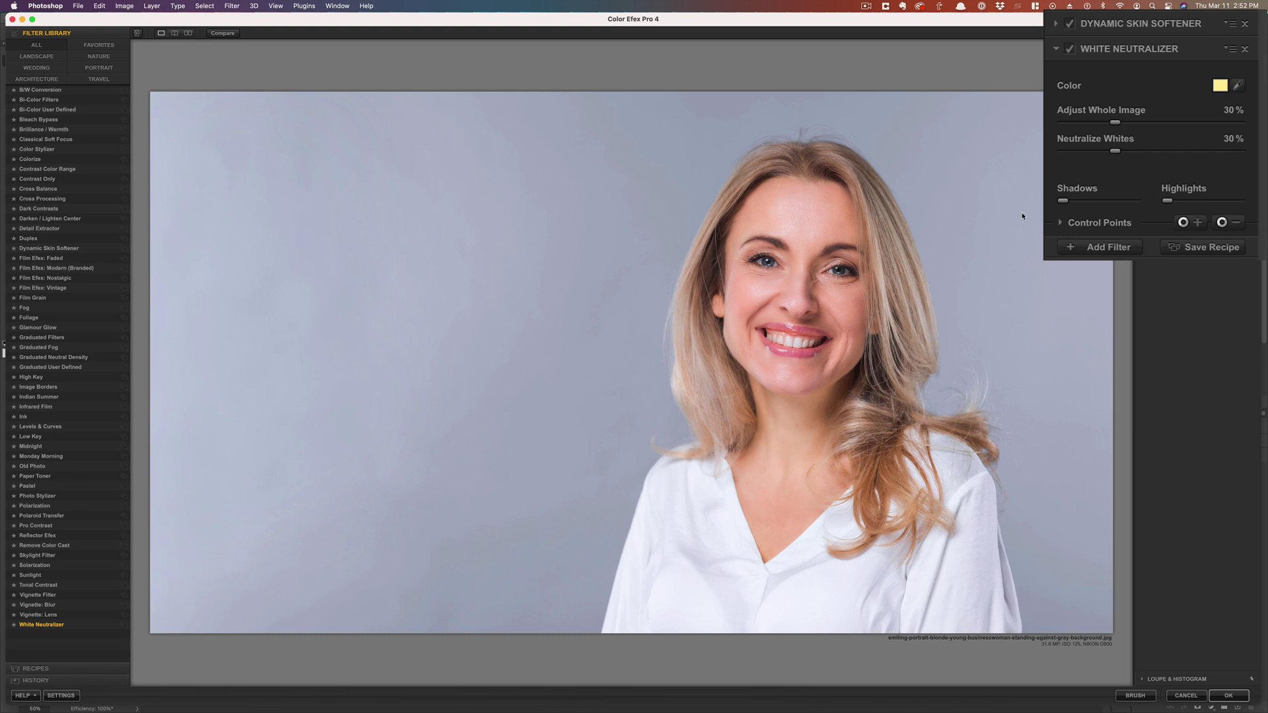
pyautogui.click(1190, 223)
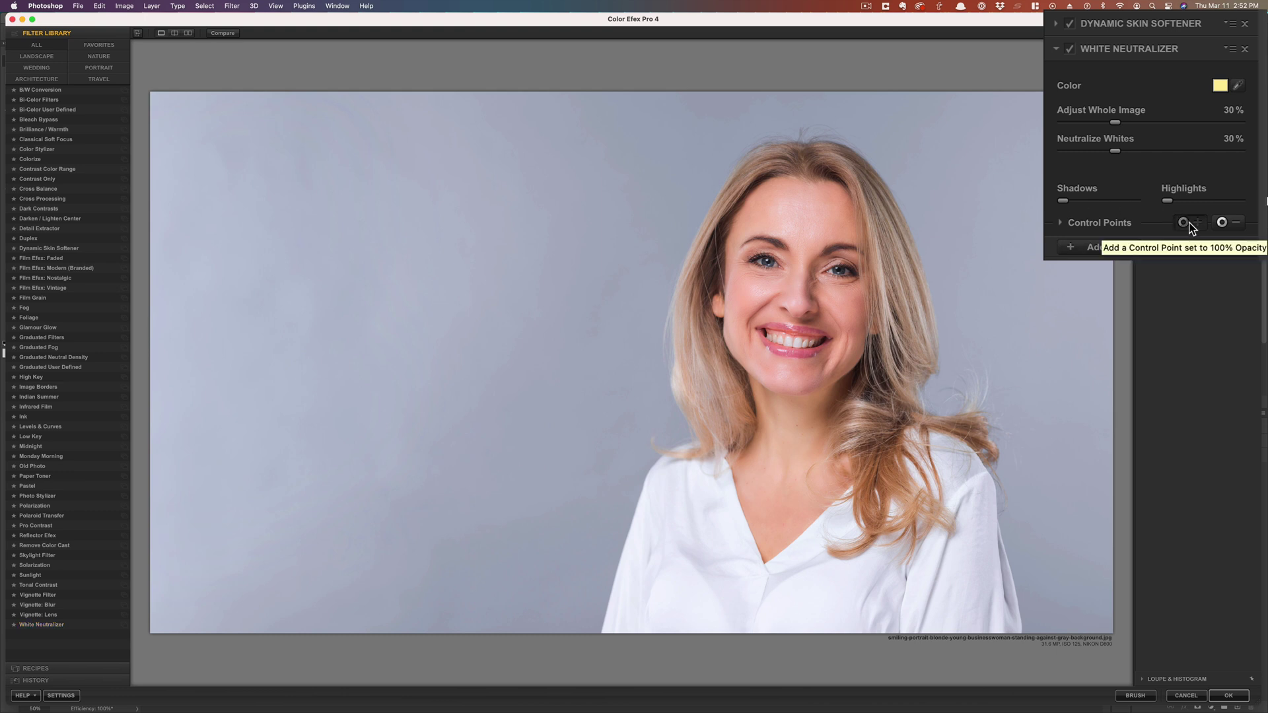
pyautogui.click(798, 344)
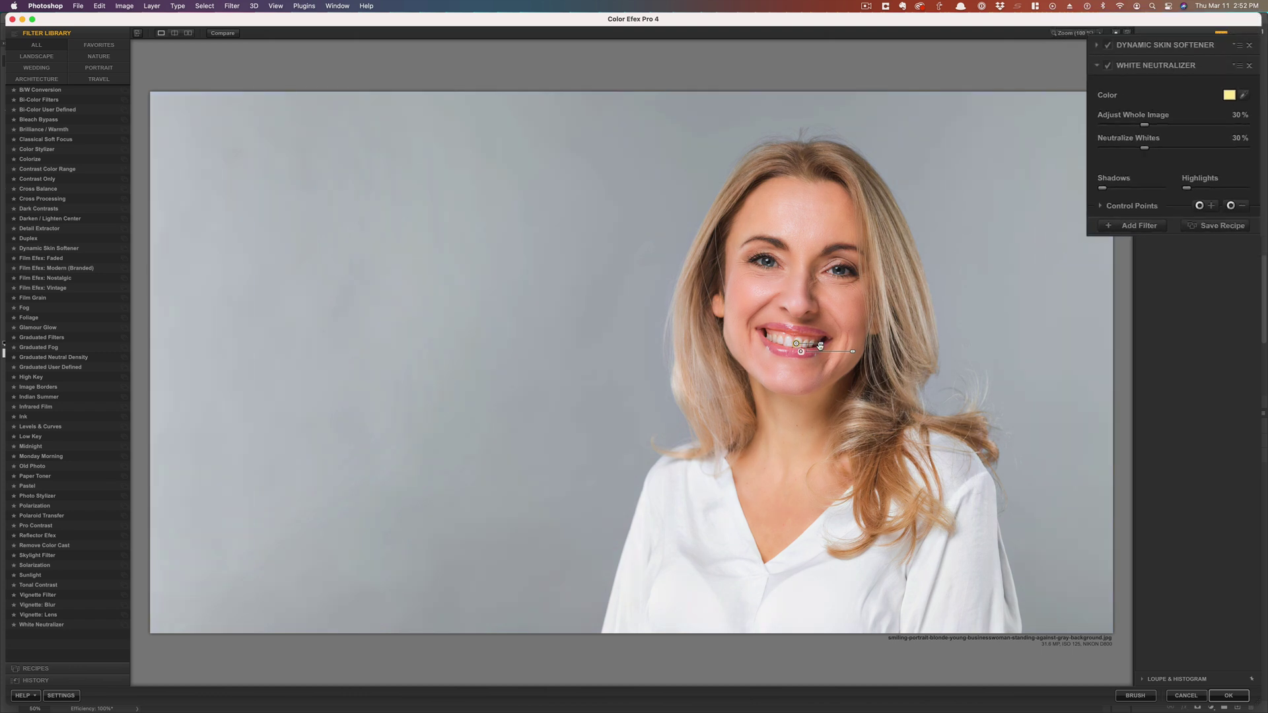
pyautogui.moveTo(820, 345); pyautogui.dragTo(792, 342)
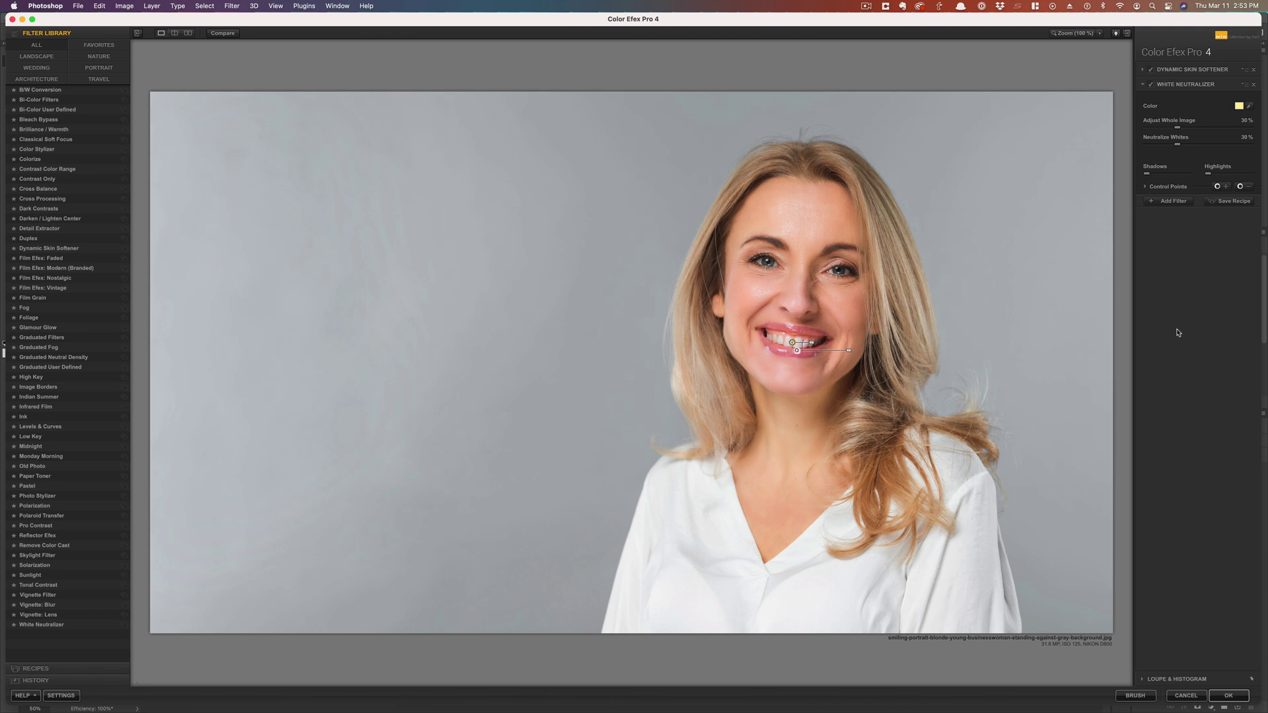
# Sample her teeth as White Neutralizer's neutral white, comparing against the original before and after
pyautogui.click(221, 35)
pyautogui.click(221, 35)
pyautogui.click(222, 35)
pyautogui.click(1249, 107)
pyautogui.click(803, 341)
pyautogui.click(223, 33)
pyautogui.click(223, 35)
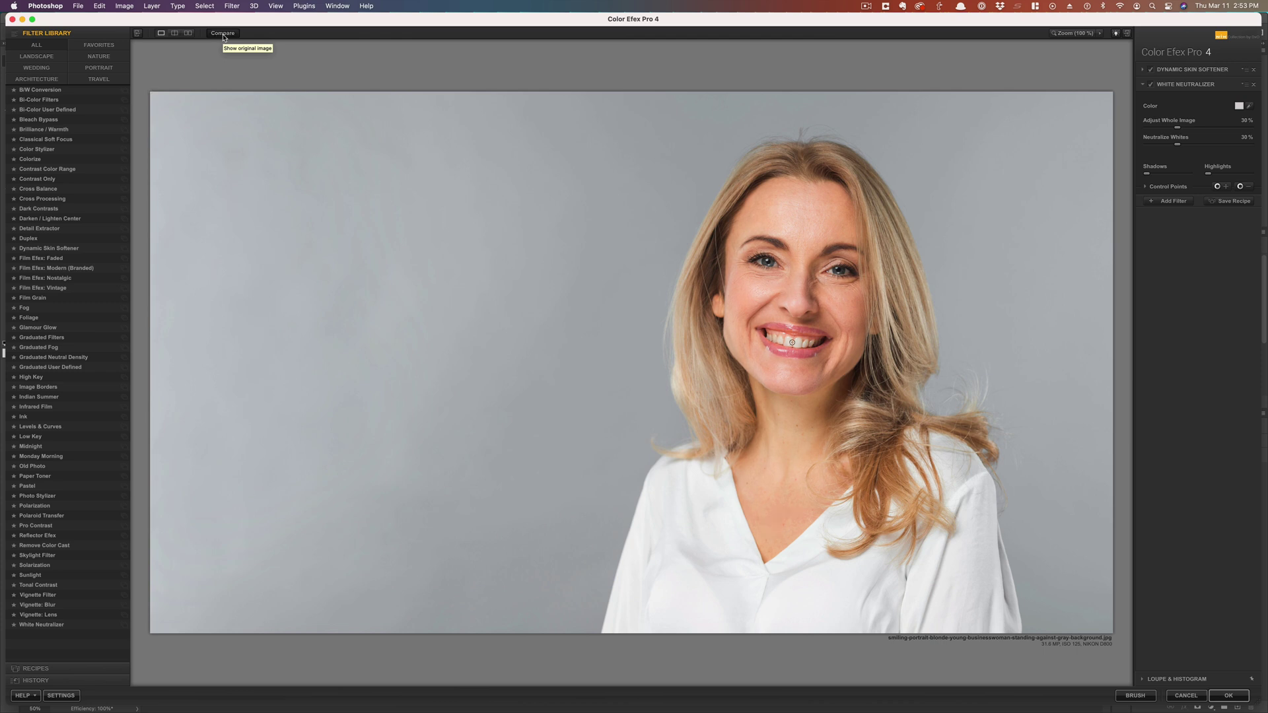
# Add Pro Contrast as the third filter and enable it, with Dynamic Contrast at 27%
pyautogui.click(1168, 201)
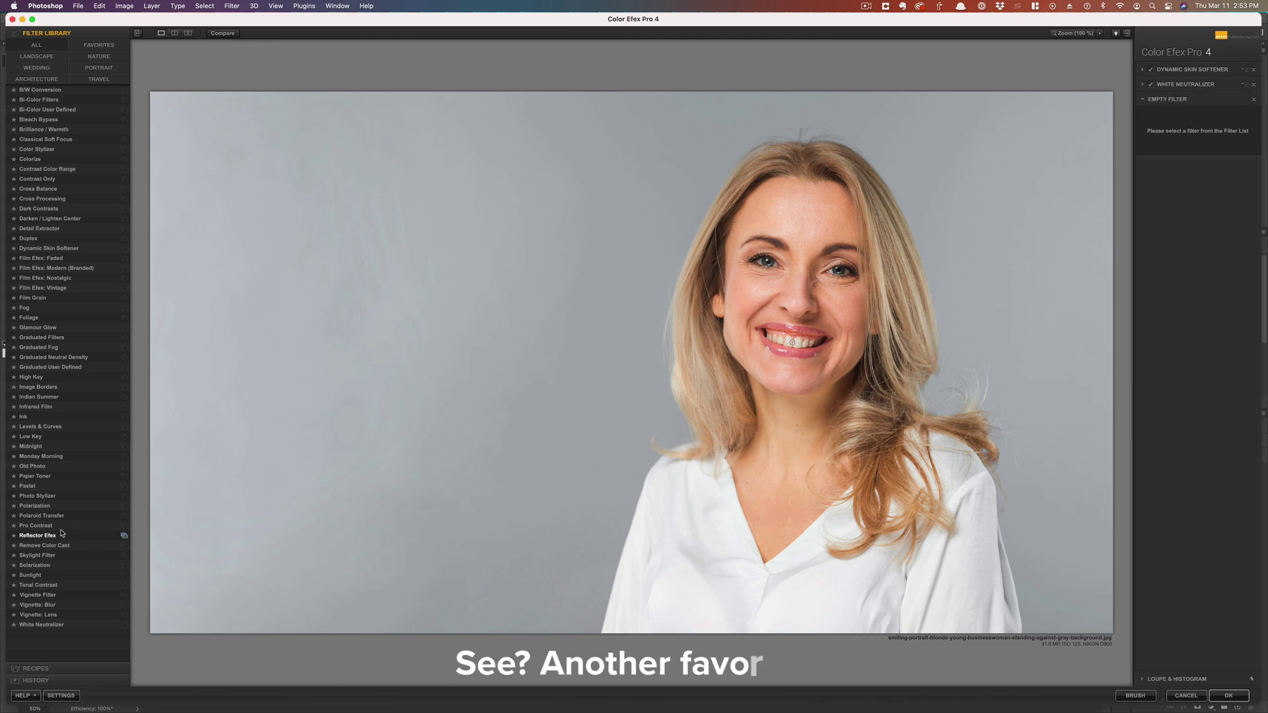
pyautogui.click(37, 526)
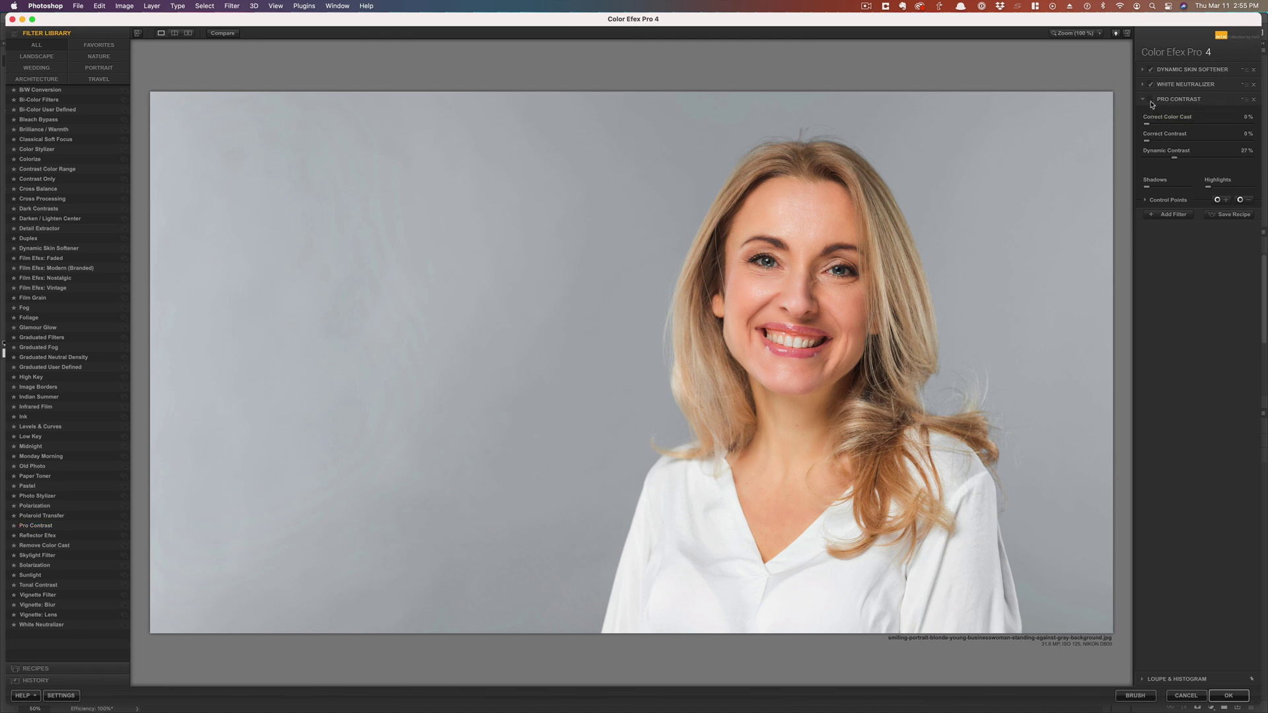
pyautogui.click(1151, 101)
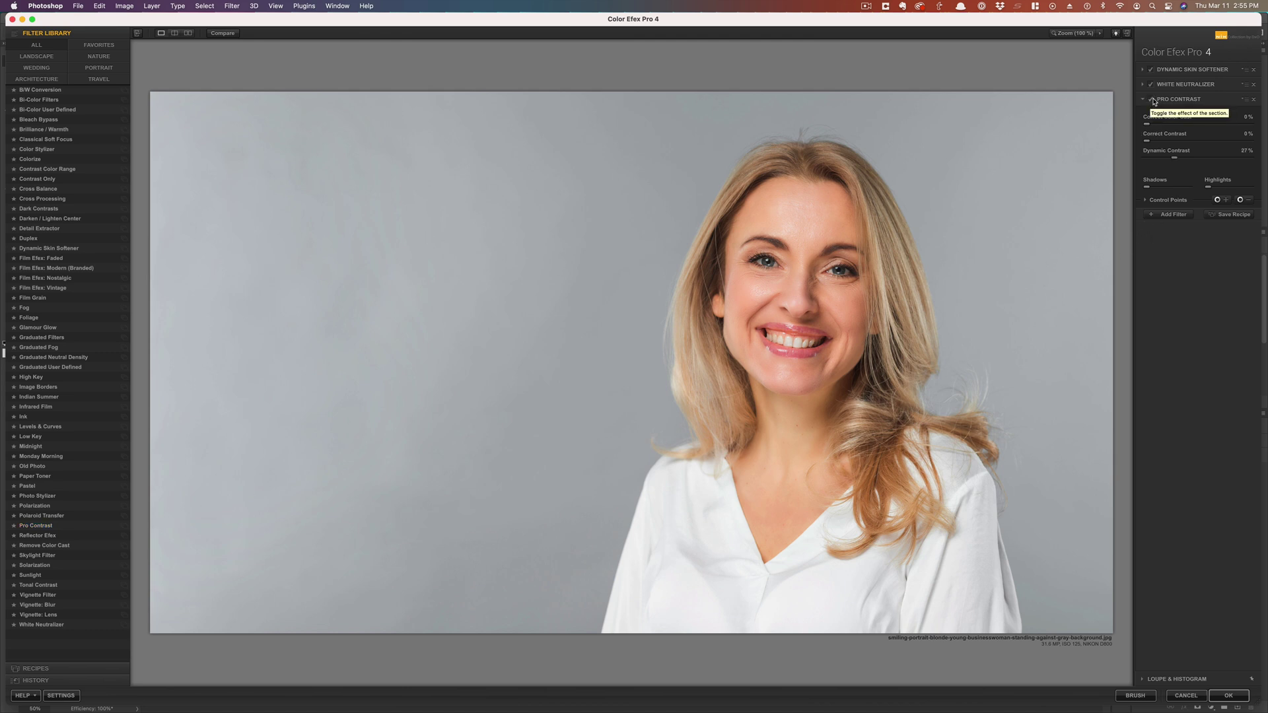
# Place 0%-opacity control points left of her face, right of her hair and near her shoulder
pyautogui.click(1248, 206)
pyautogui.click(401, 339)
pyautogui.moveTo(425, 342); pyautogui.dragTo(441, 342)
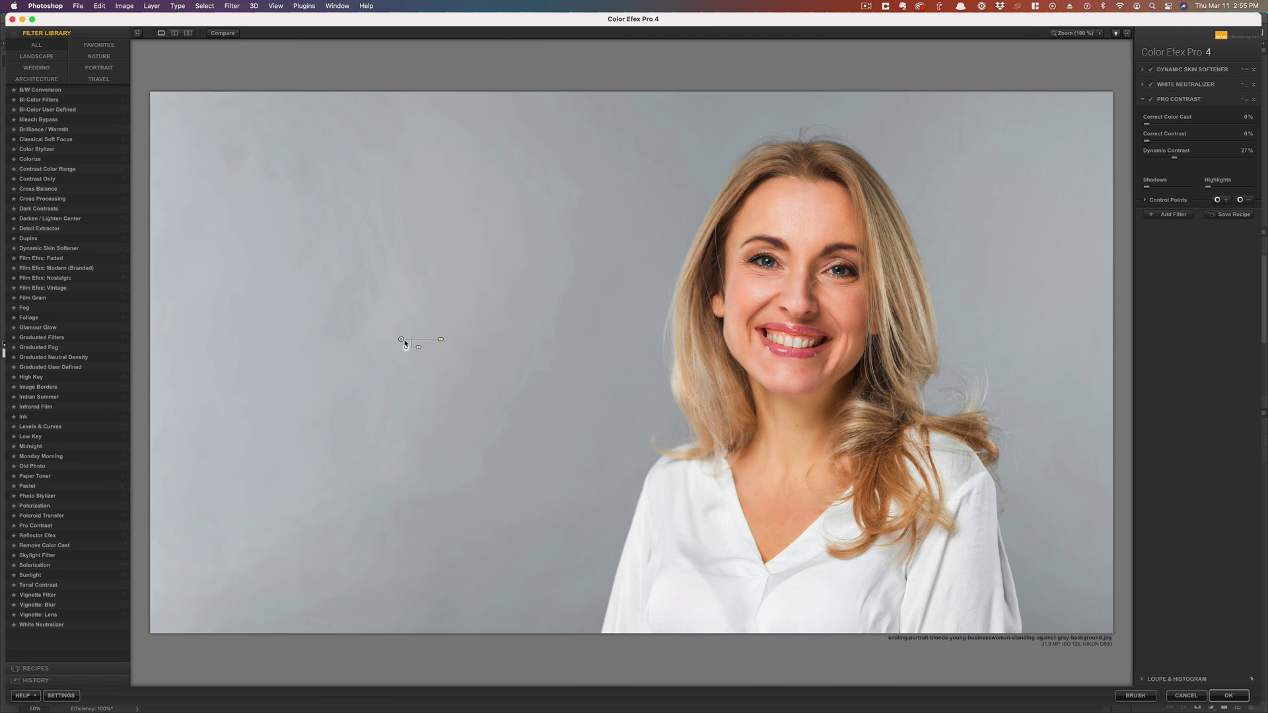
pyautogui.moveTo(402, 341); pyautogui.dragTo(383, 348)
pyautogui.click(1241, 200)
pyautogui.click(1076, 283)
pyautogui.moveTo(1050, 284)
pyautogui.moveTo(1077, 283); pyautogui.dragTo(1046, 234)
pyautogui.click(1218, 200)
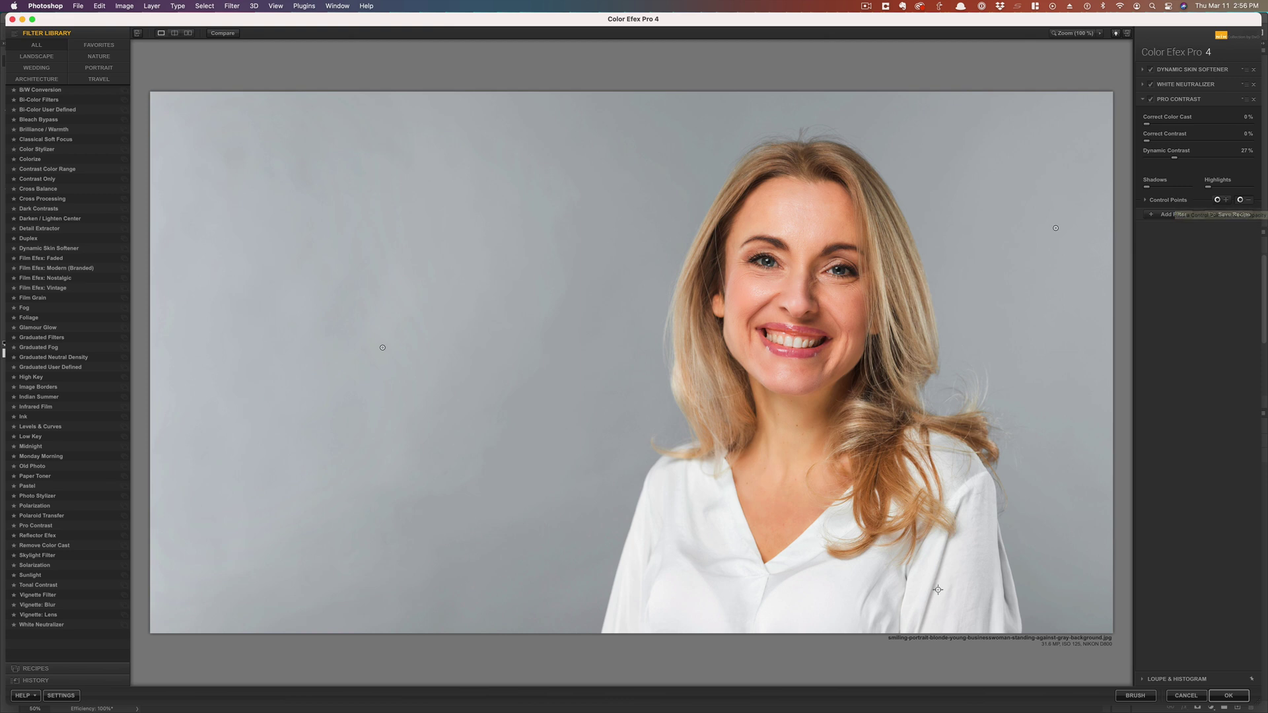
pyautogui.click(1078, 593)
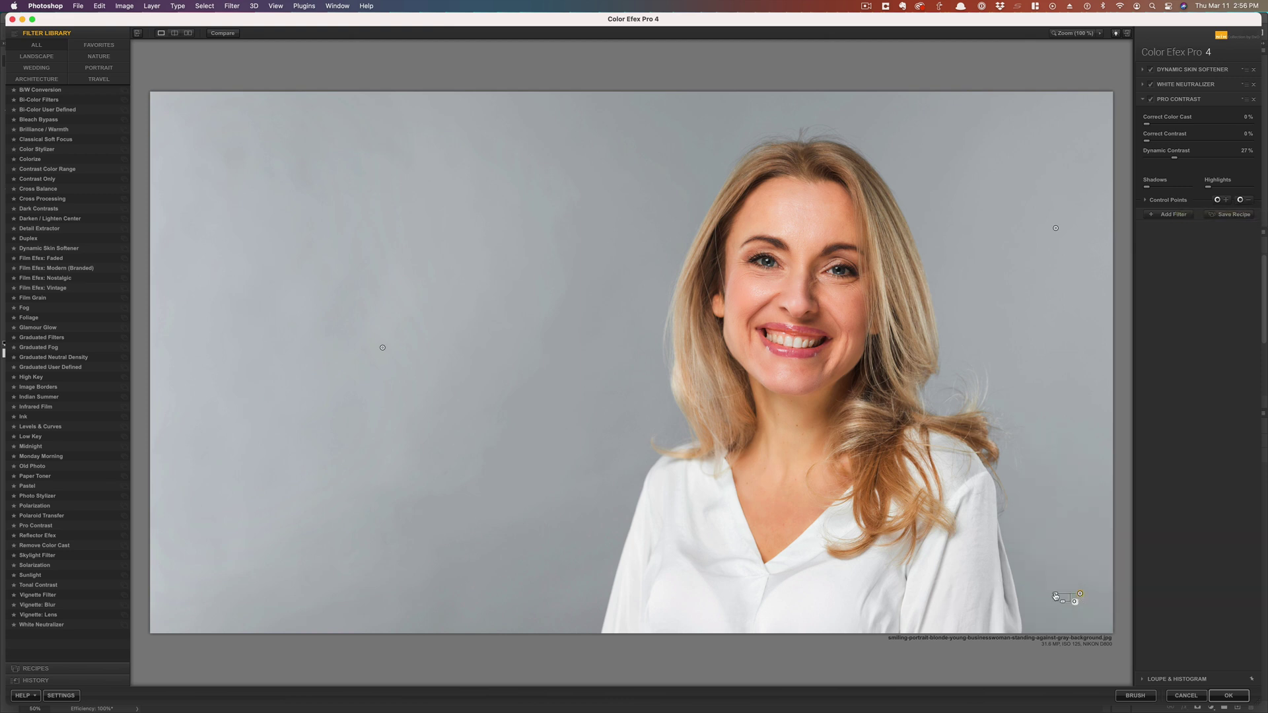
pyautogui.moveTo(1054, 595); pyautogui.dragTo(1074, 540)
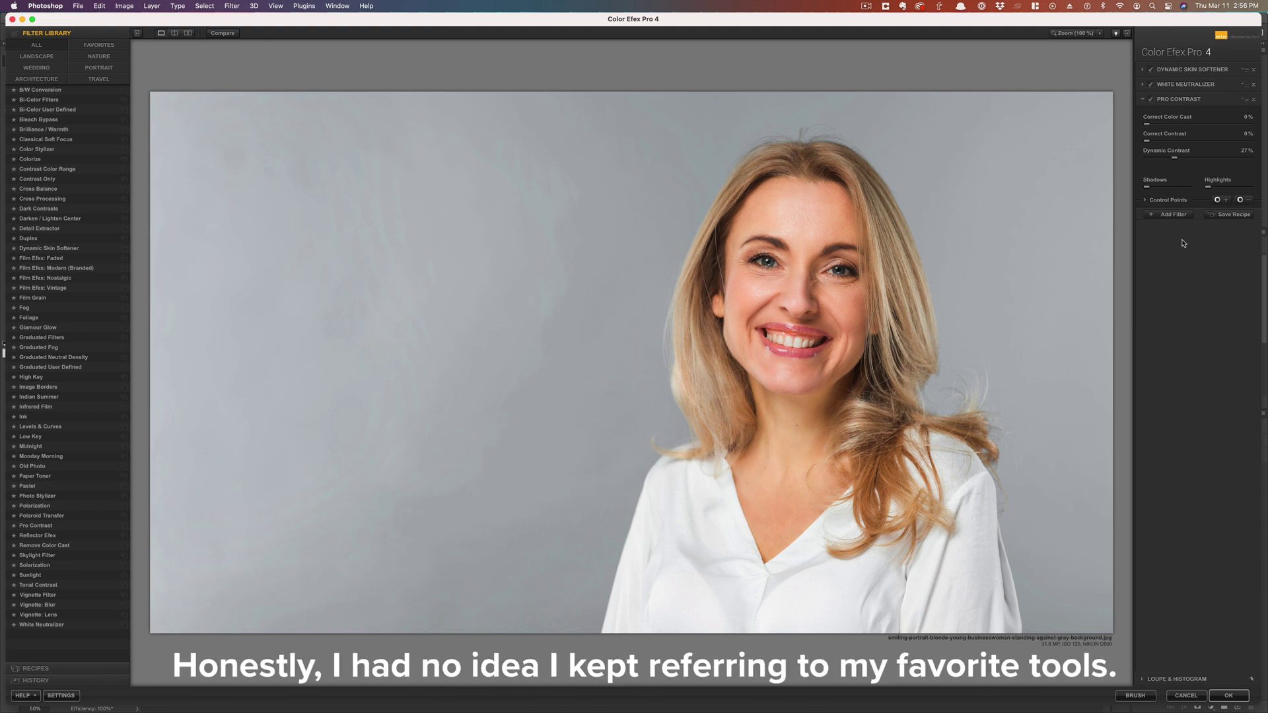
# Add Glamour Glow (Glow 27%, Saturation -29%) as the fourth filter and toggle it to compare
pyautogui.click(1173, 216)
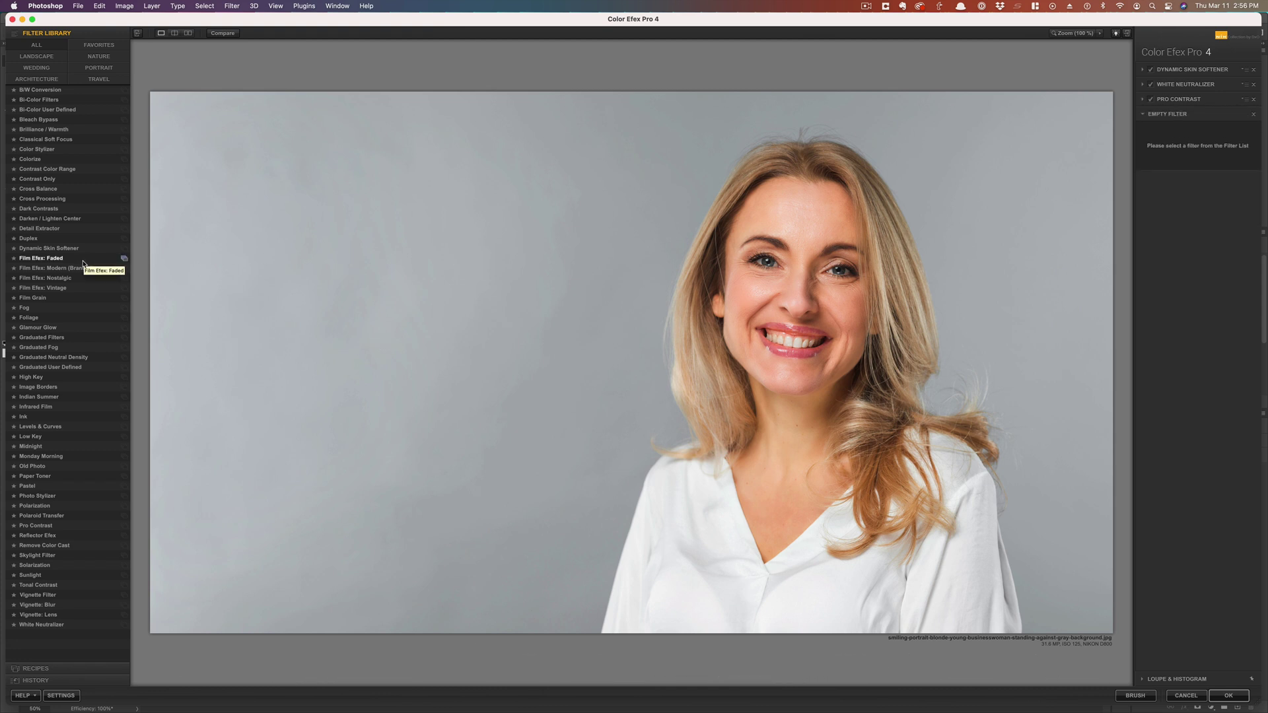
pyautogui.click(47, 329)
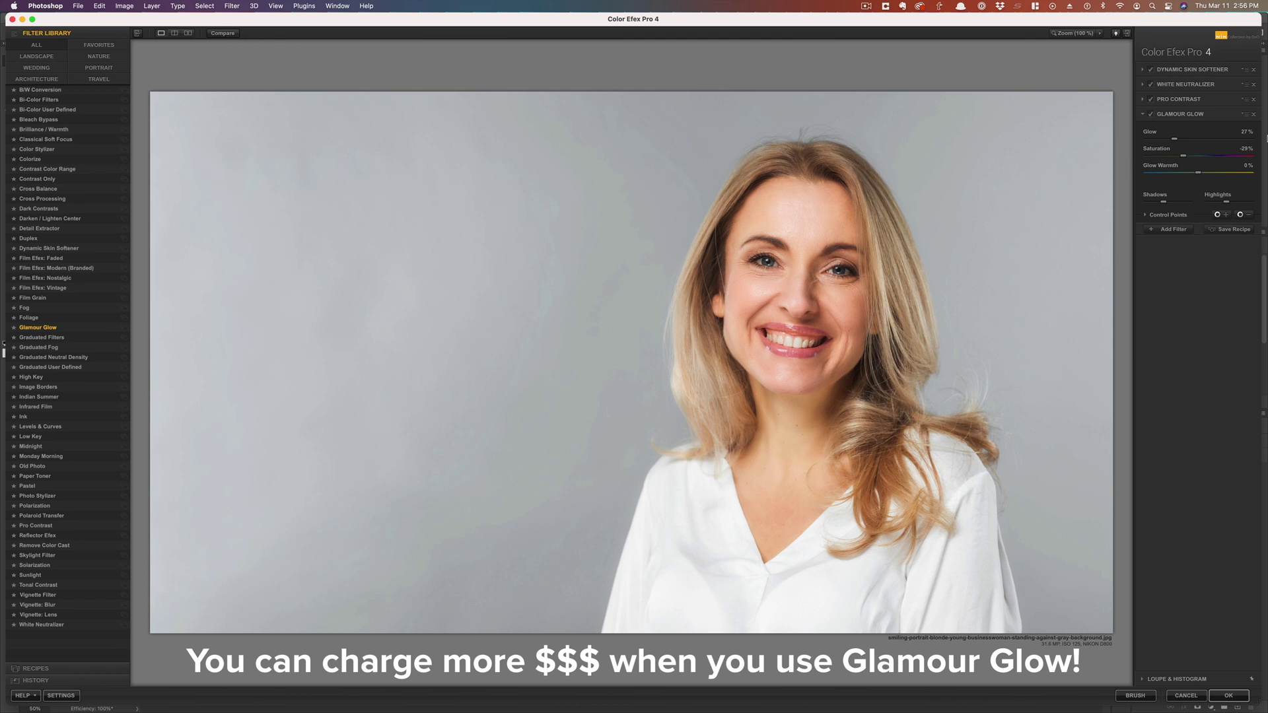
pyautogui.click(1152, 115)
pyautogui.click(1153, 116)
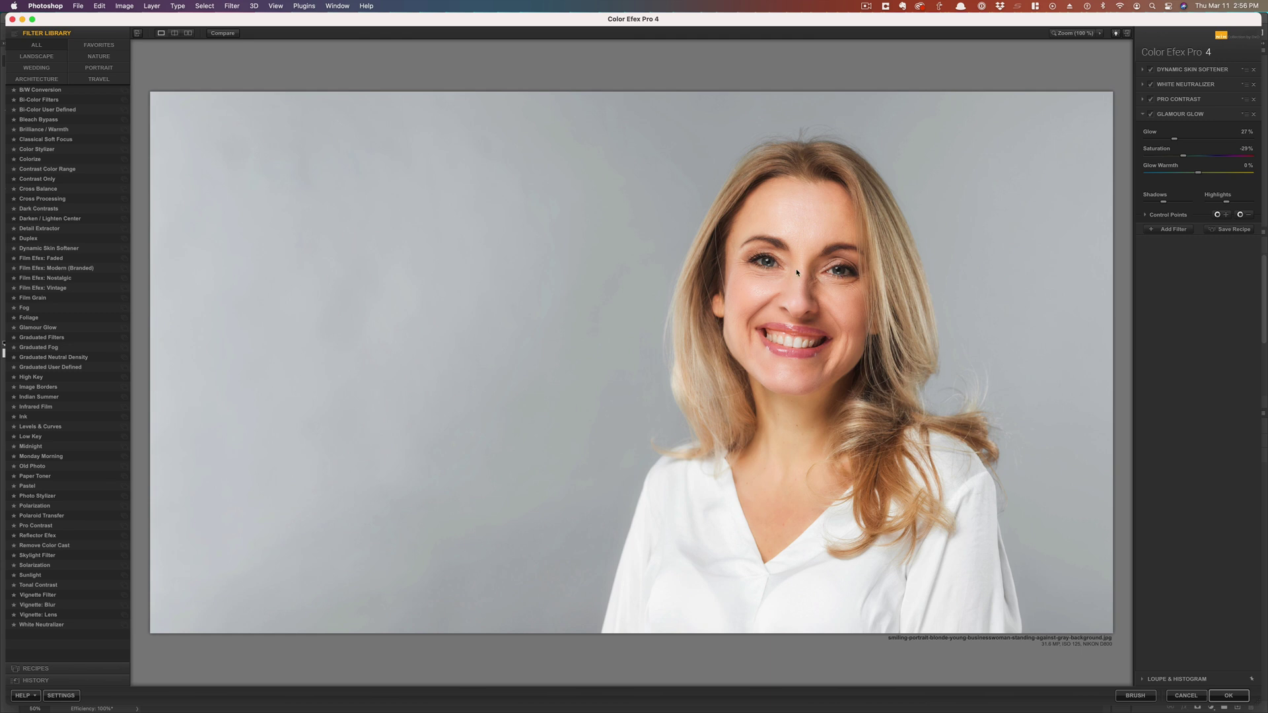
# Exclude both eyes and her mouth from Glamour Glow with 0%-opacity control points
pyautogui.click(1247, 216)
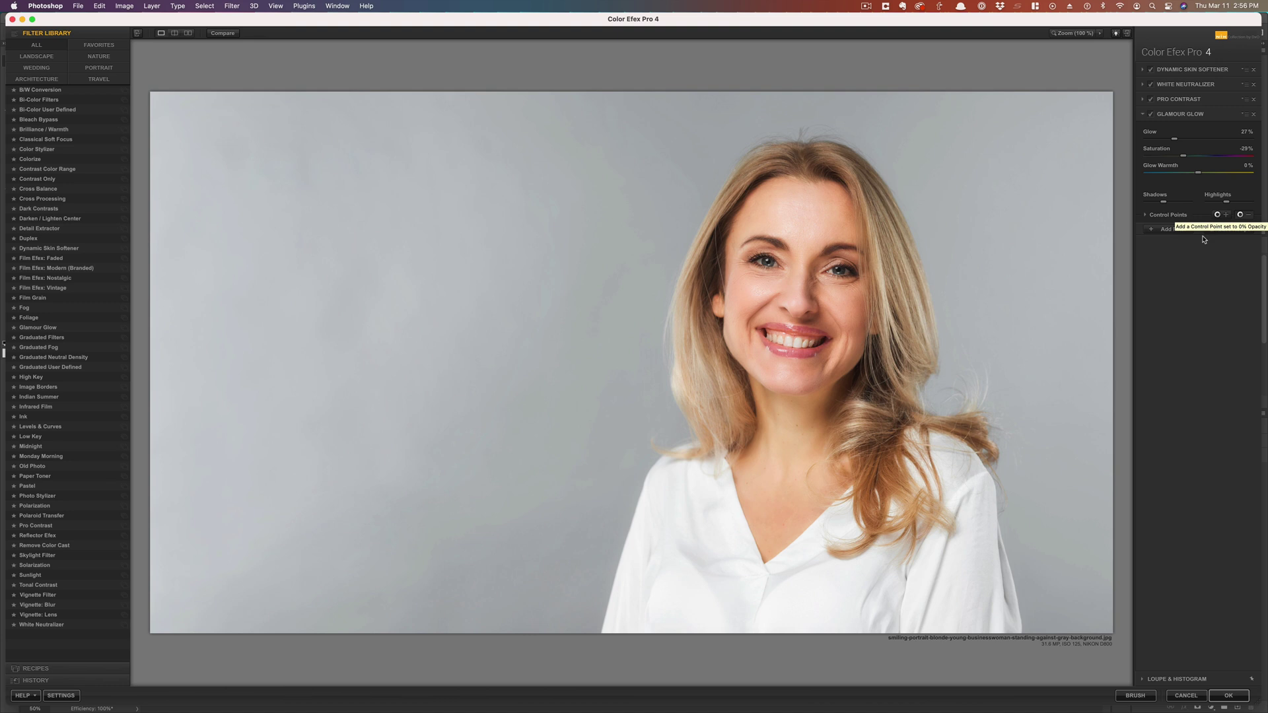
pyautogui.click(839, 271)
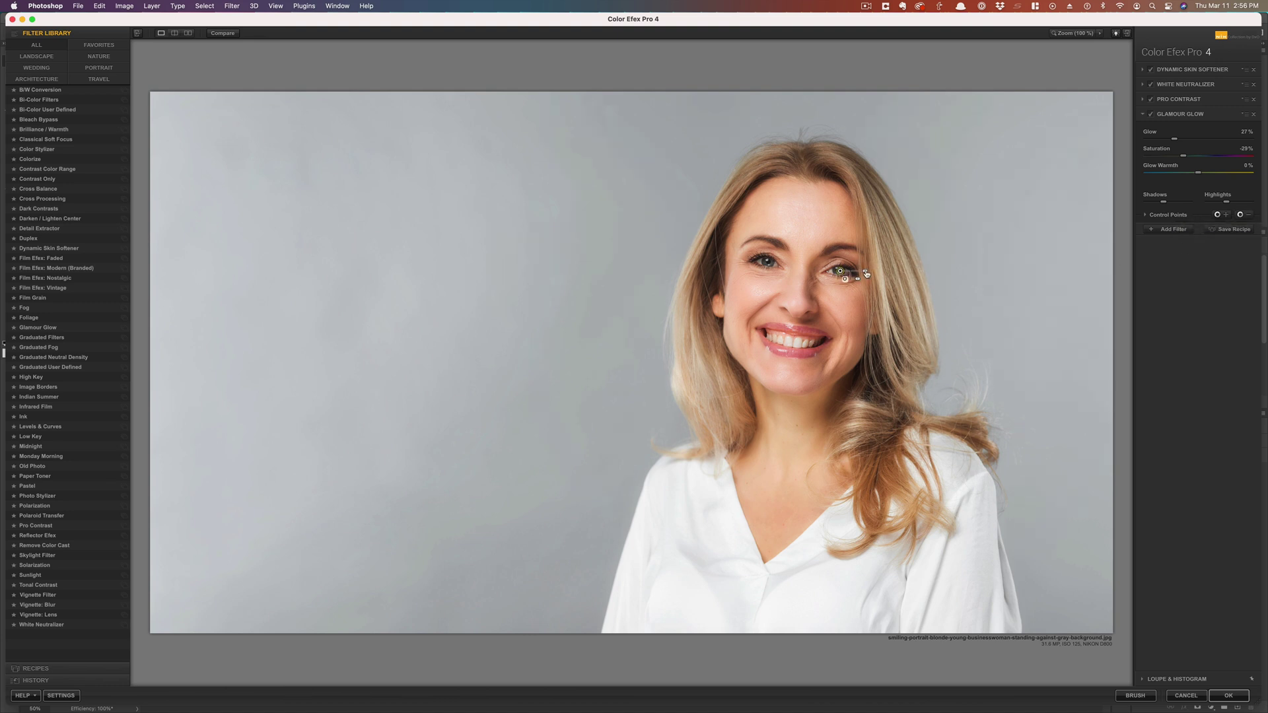
pyautogui.moveTo(866, 273)
pyautogui.mouseDown()
pyautogui.moveTo(918, 272)
pyautogui.moveTo(861, 272)
pyautogui.mouseUp()
pyautogui.click(1240, 215)
pyautogui.click(767, 261)
pyautogui.click(1249, 219)
pyautogui.click(795, 345)
pyautogui.moveTo(819, 346); pyautogui.dragTo(815, 345)
# Toggle Glamour Glow off and on twice to compare, leaving it active with Glow Warmth 0%
pyautogui.click(1153, 115)
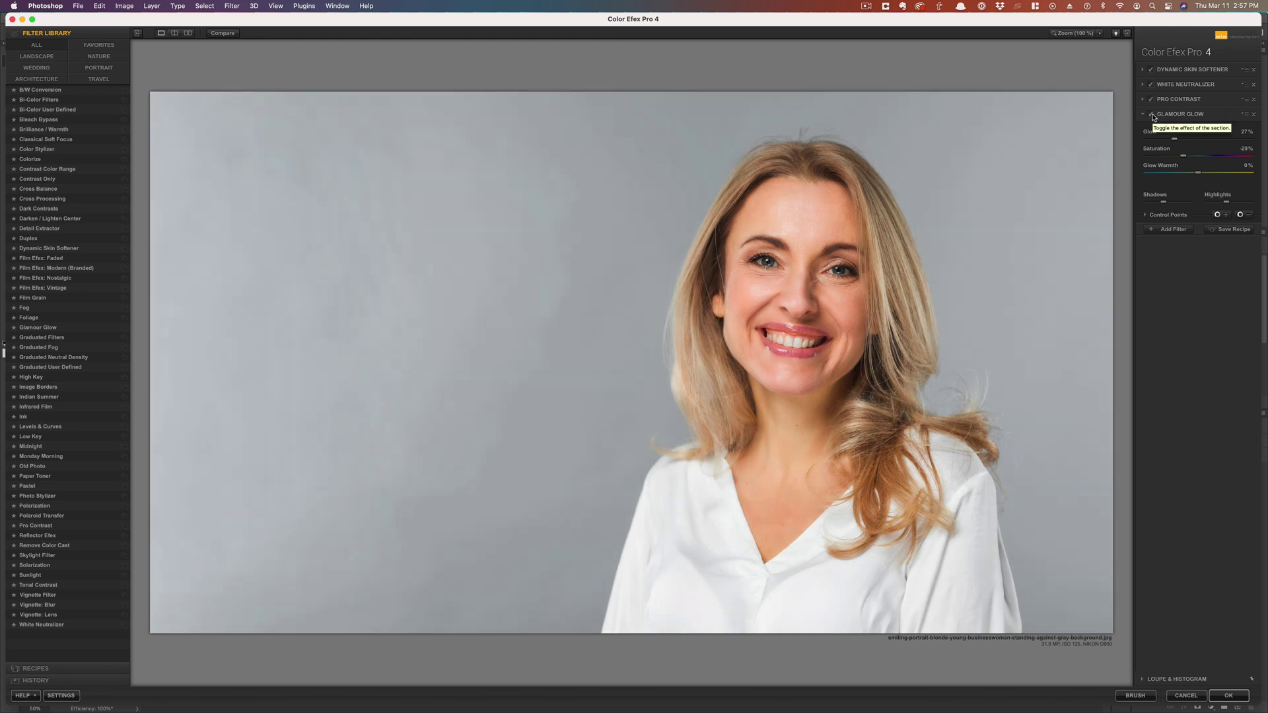
pyautogui.click(1152, 116)
pyautogui.click(1152, 115)
pyautogui.click(1153, 116)
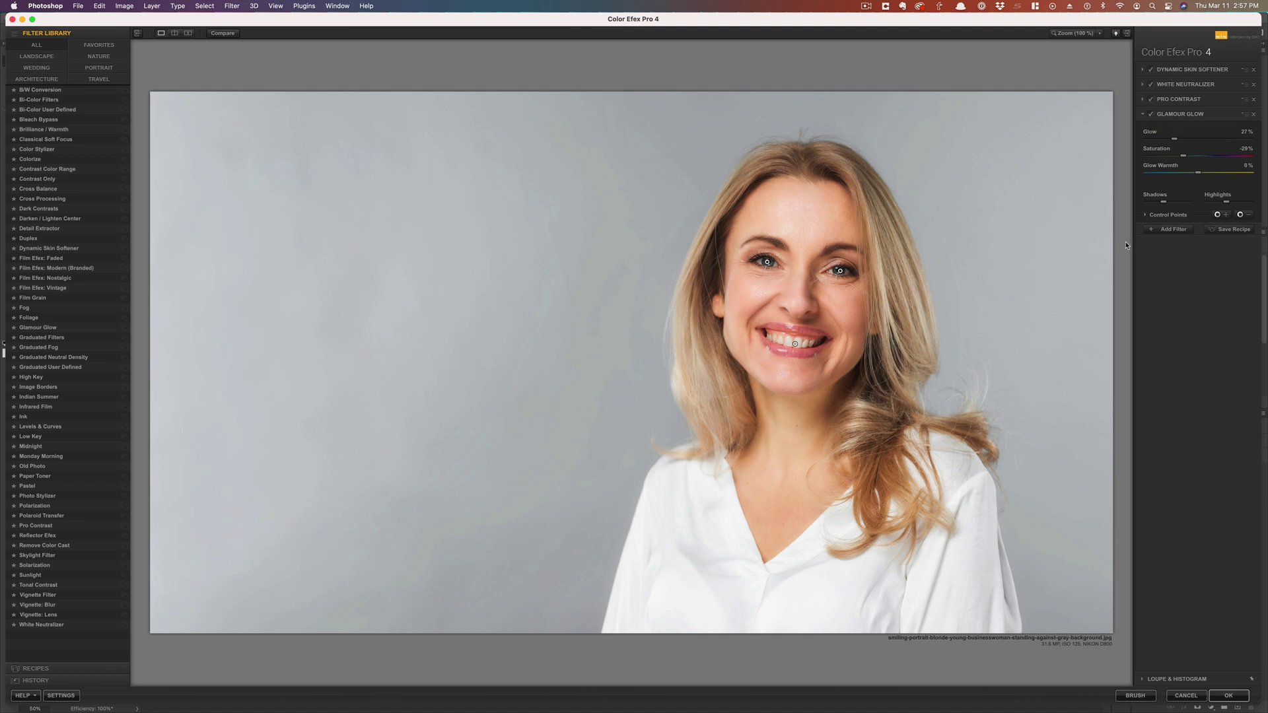
# Add Darken / Lighten Center as the next filter, with its center placed on her face
pyautogui.click(1166, 230)
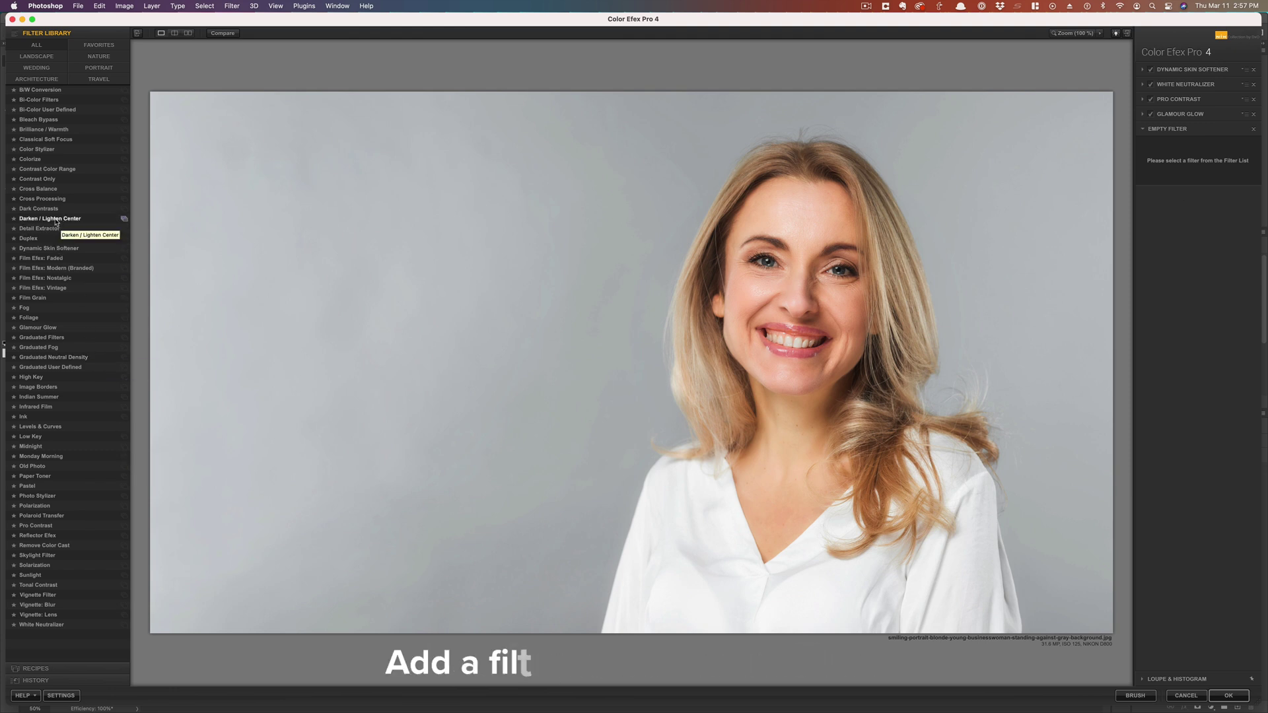
pyautogui.click(55, 222)
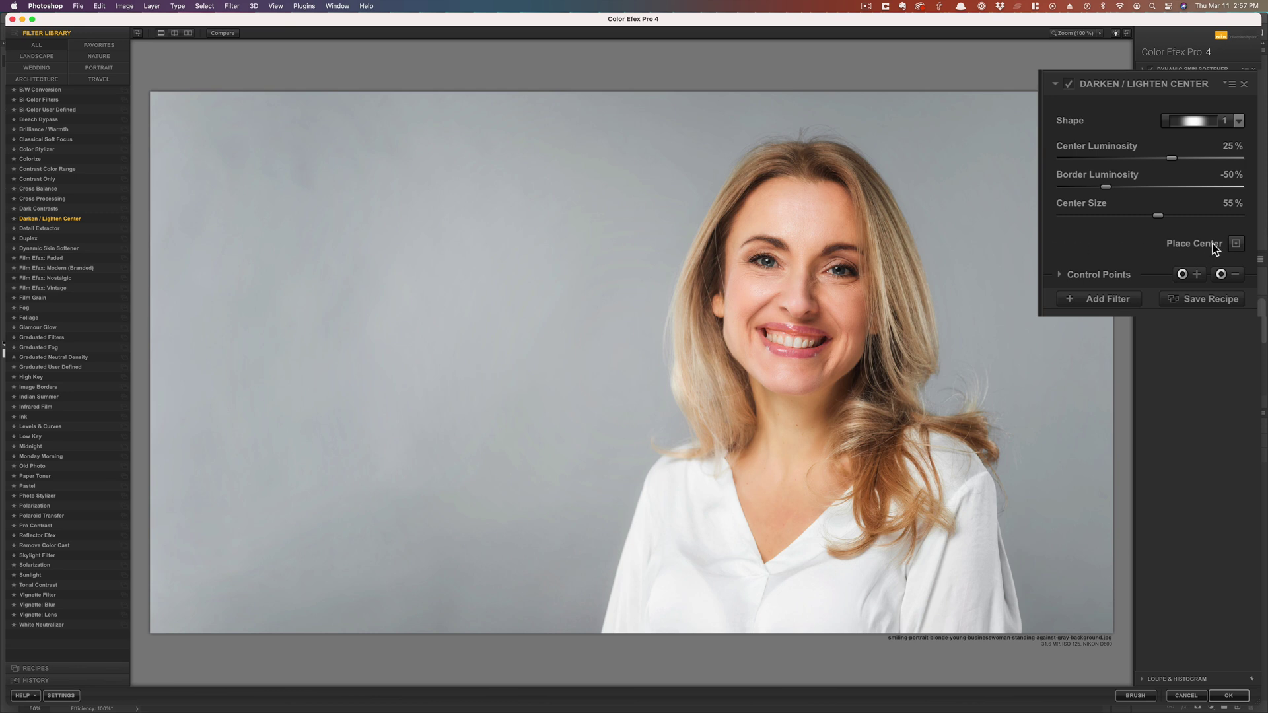
pyautogui.click(1235, 244)
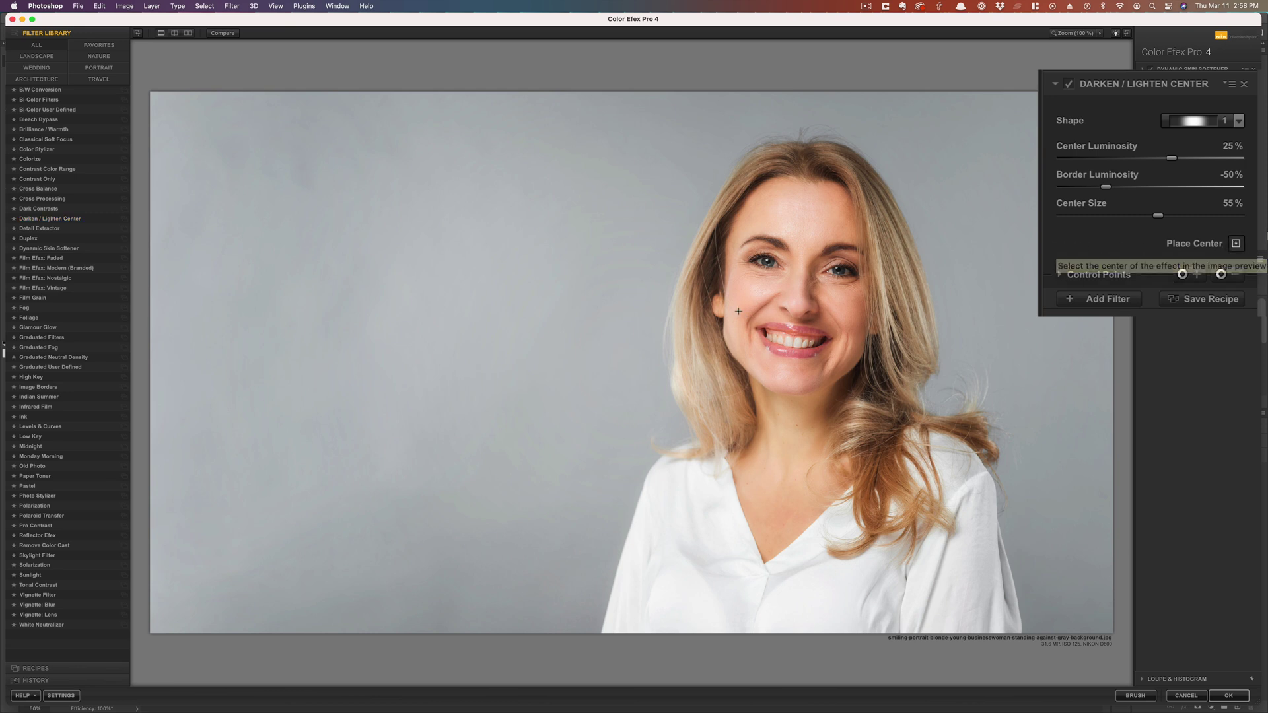
pyautogui.click(798, 307)
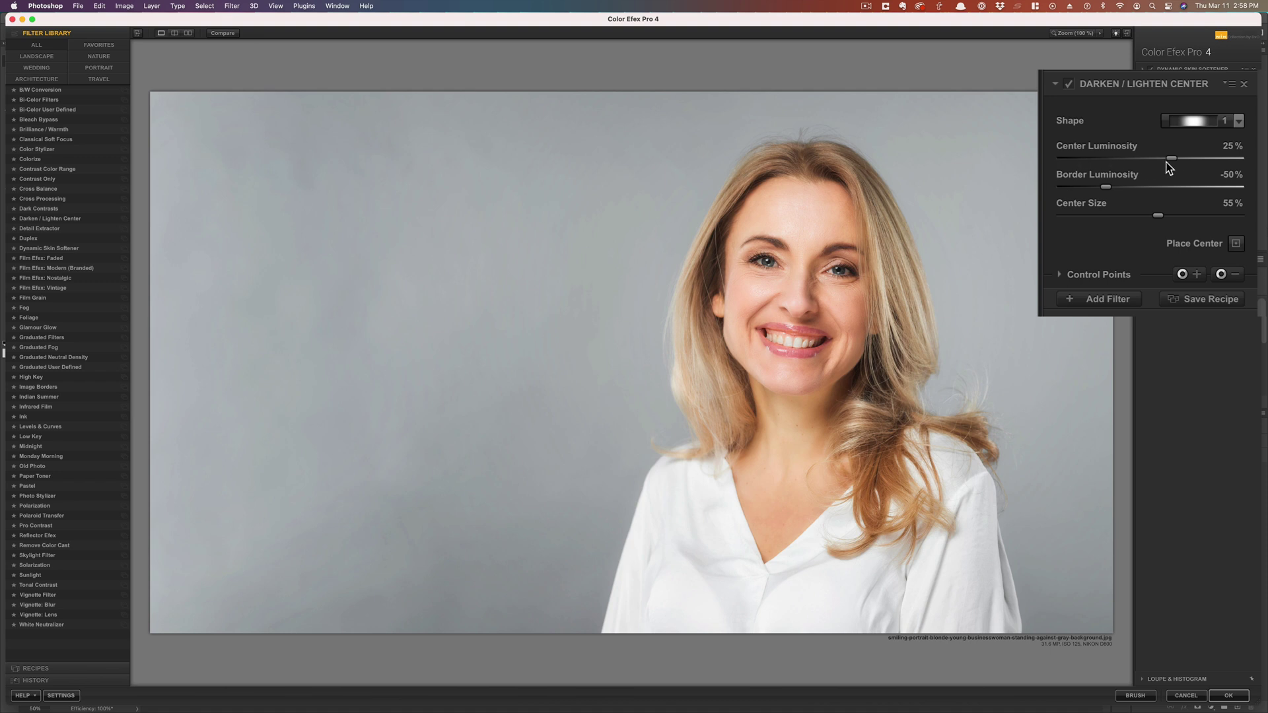
# Set Center Luminosity 9%, Border Luminosity -45% and Center Size to about 27%
pyautogui.click(1189, 159)
pyautogui.click(1139, 159)
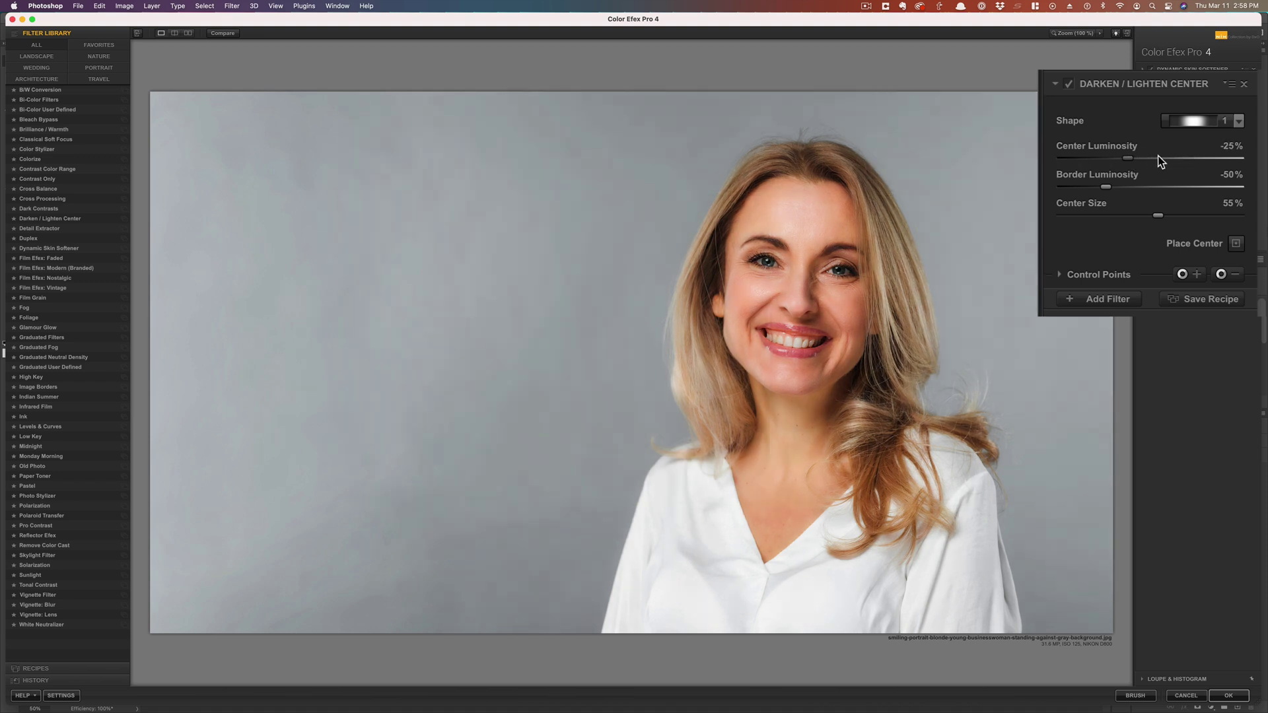
pyautogui.click(1159, 158)
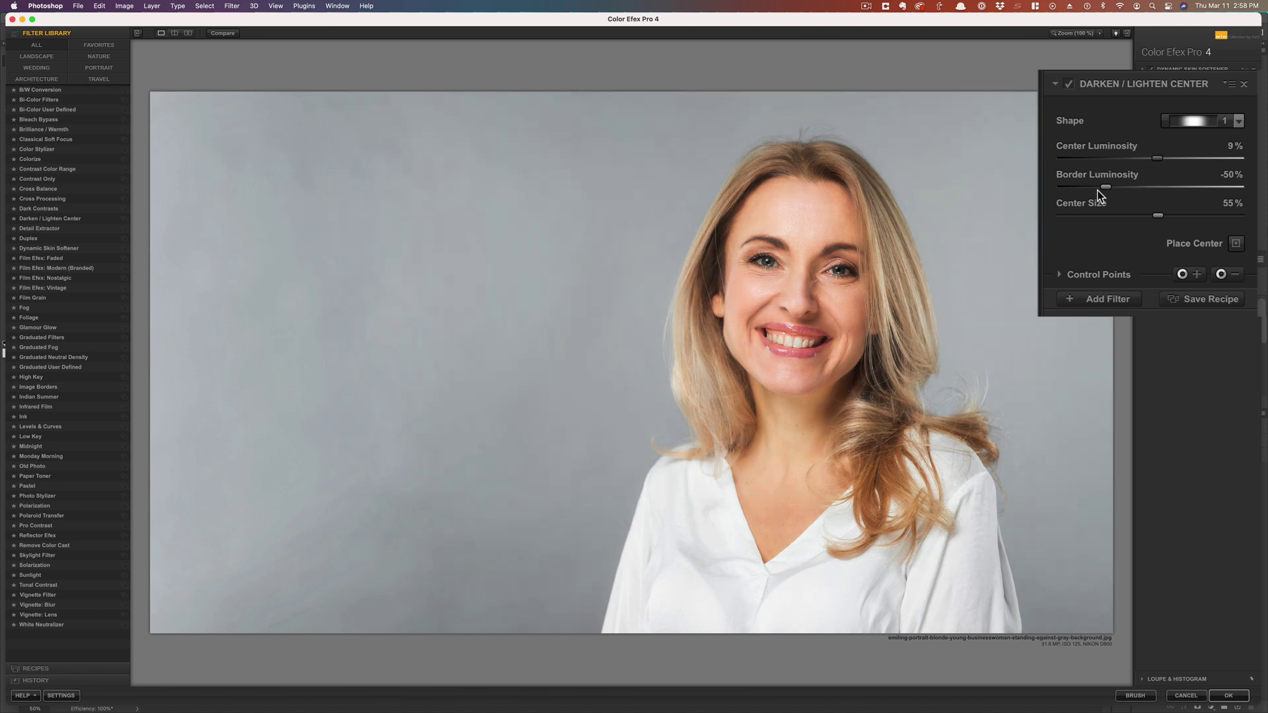
pyautogui.click(1073, 188)
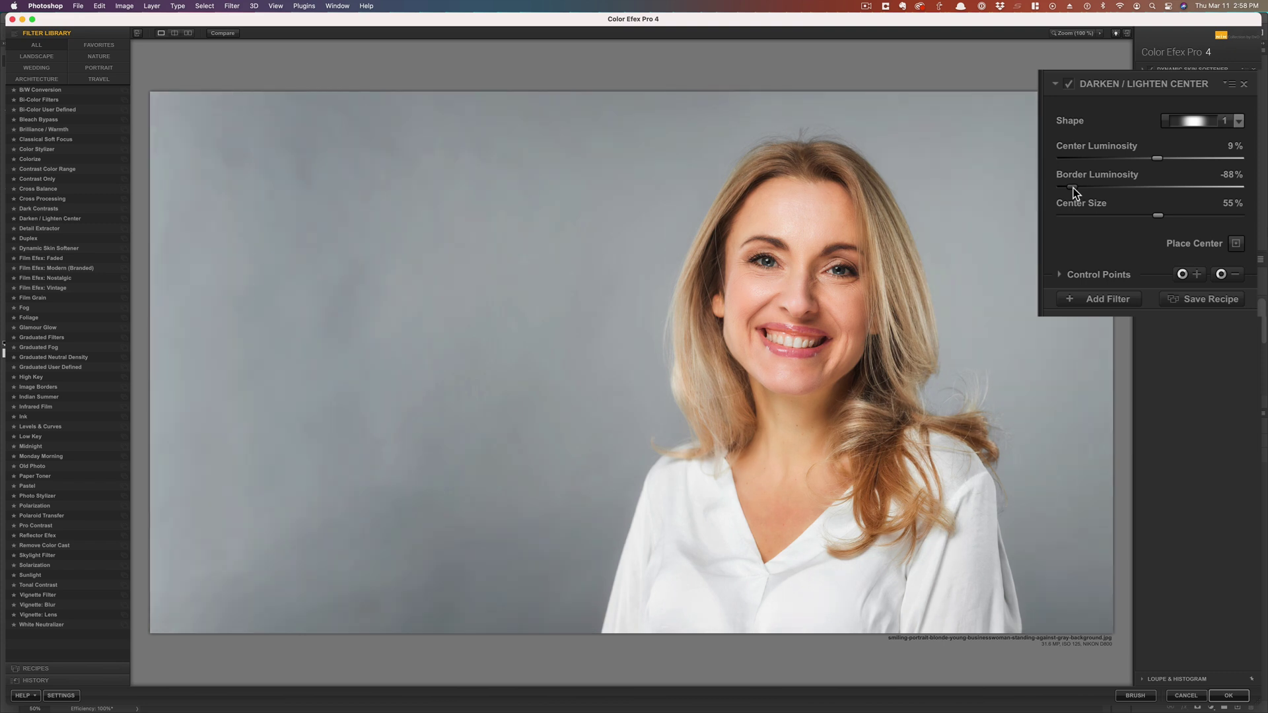
pyautogui.click(1209, 188)
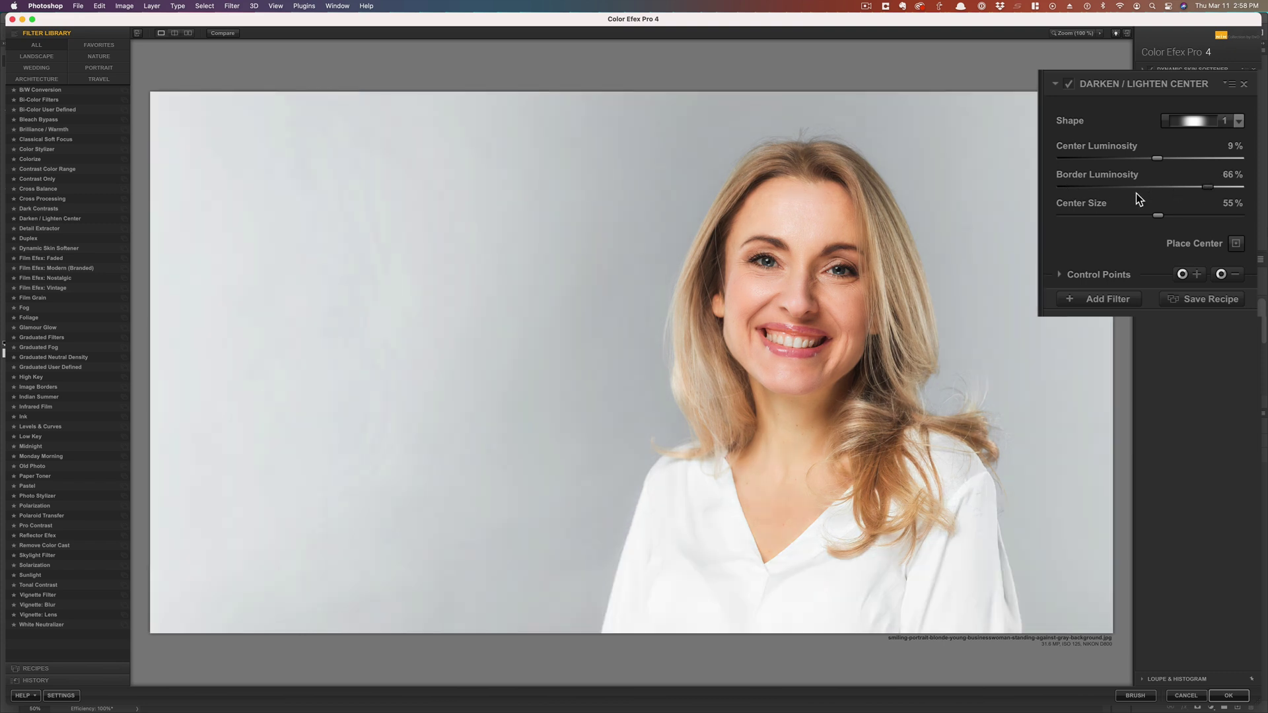
pyautogui.click(1110, 187)
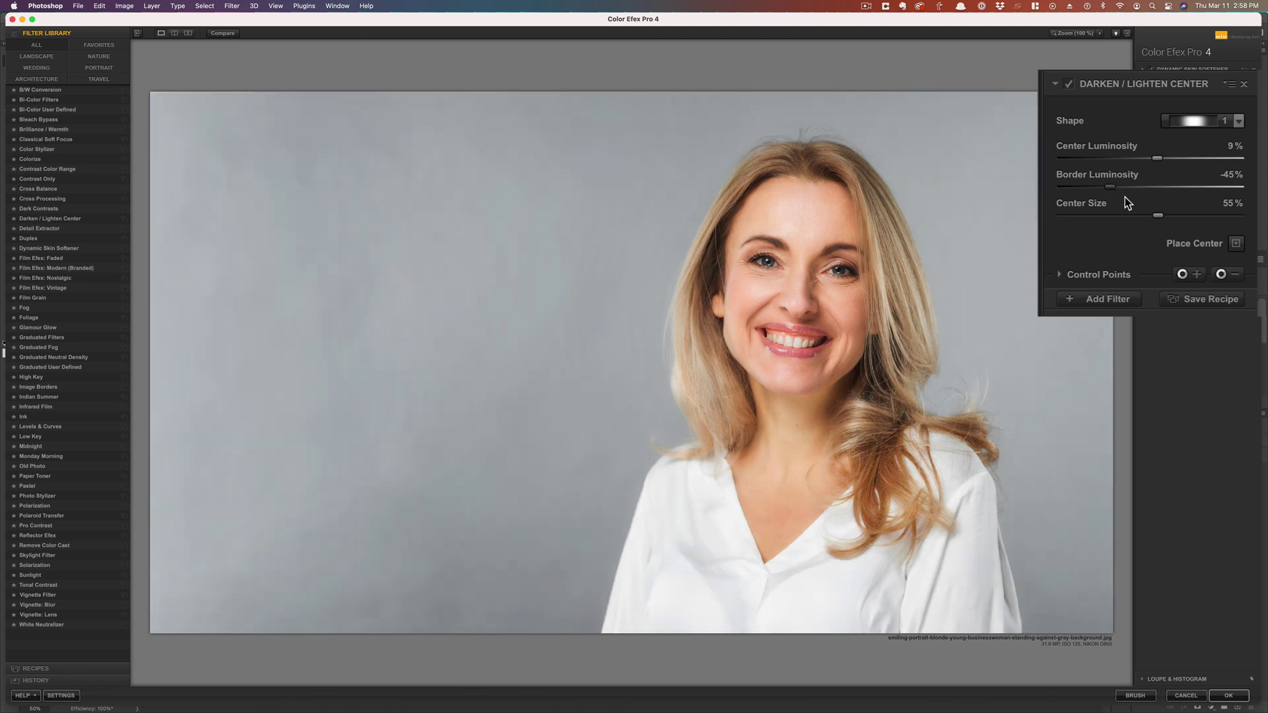
pyautogui.moveTo(1157, 216); pyautogui.dragTo(1125, 216)
pyautogui.click(1211, 215)
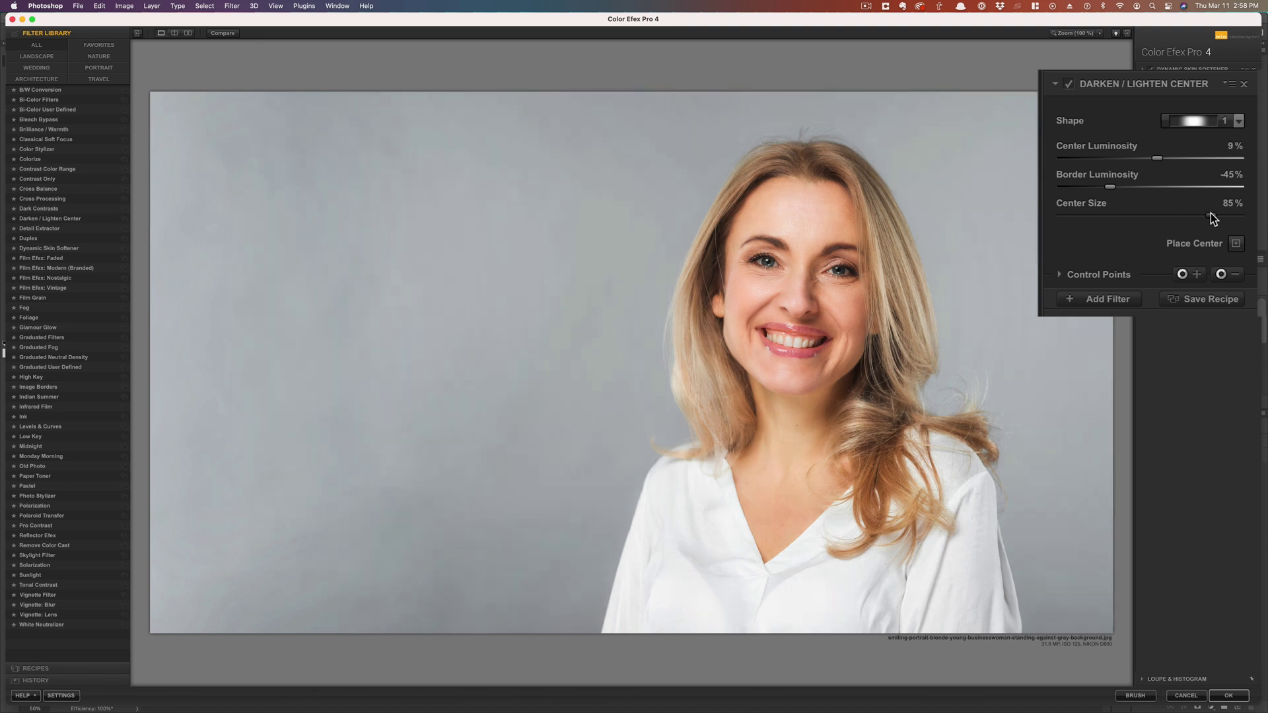
pyautogui.click(1106, 216)
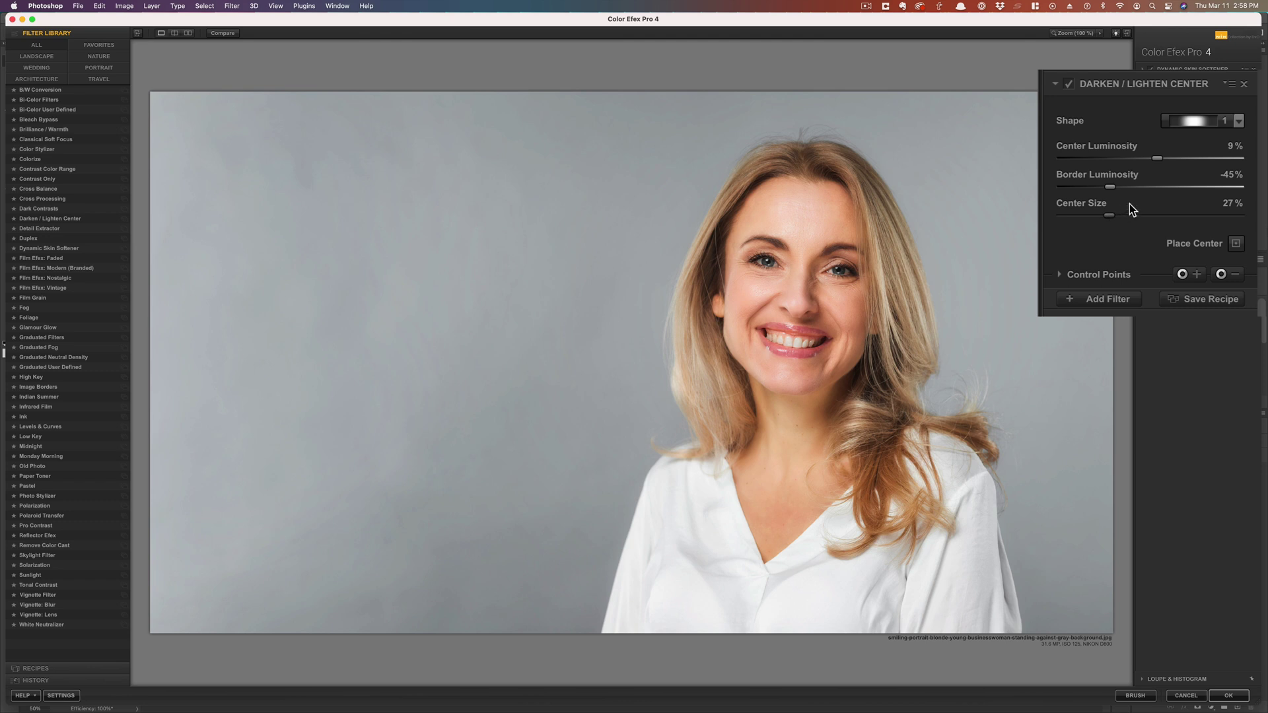
# Compare Darken / Lighten Center on/off, try Shape 2, return to Shape 1, and set Center Luminosity 29%
pyautogui.click(1070, 84)
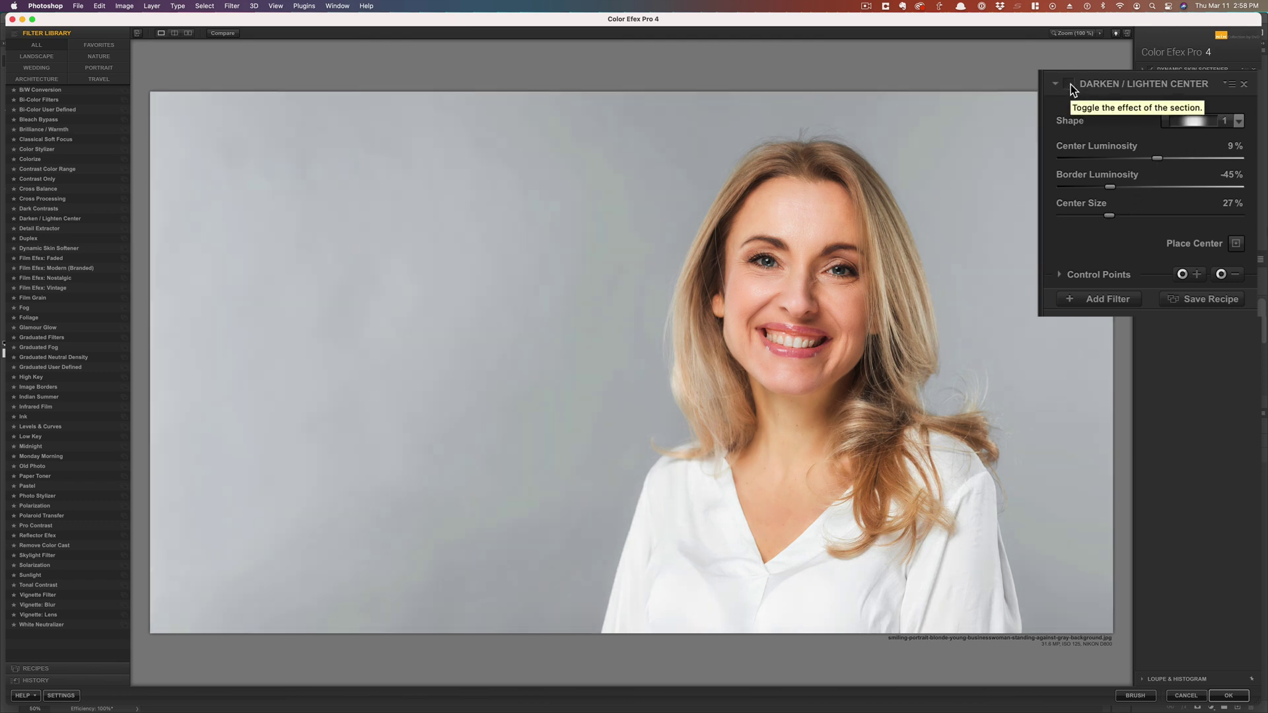
pyautogui.click(1070, 84)
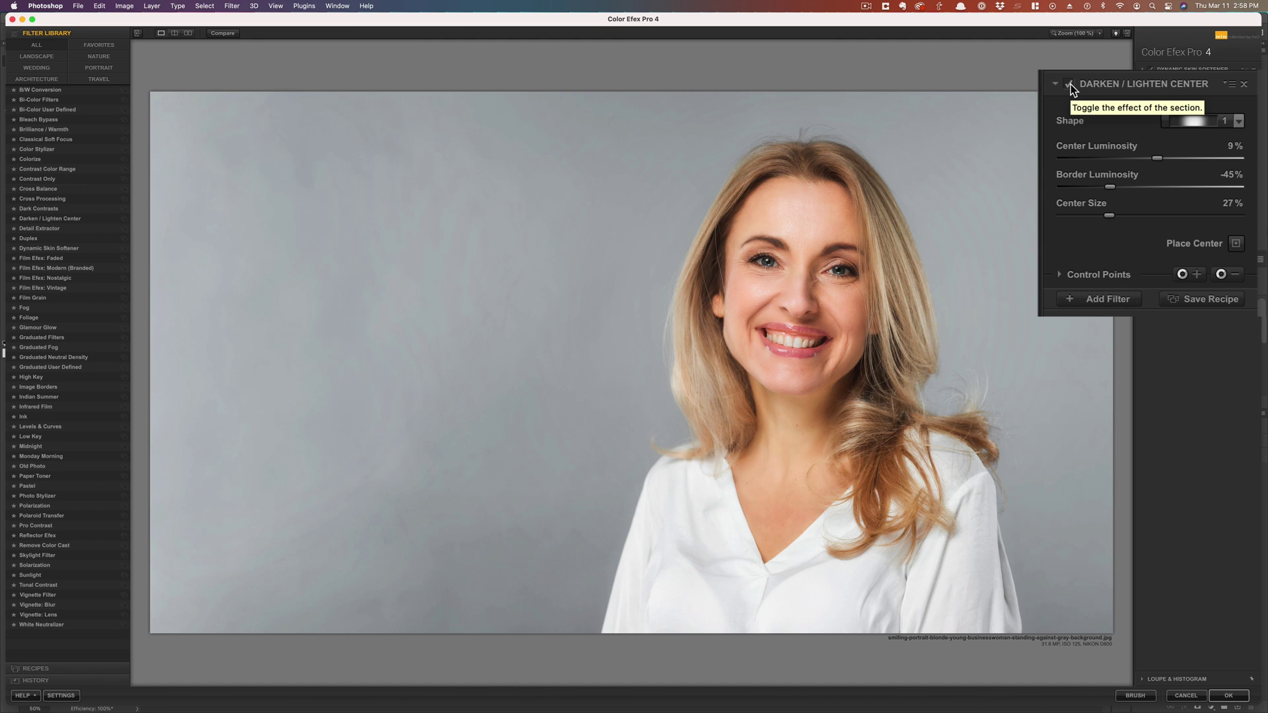
pyautogui.click(1239, 122)
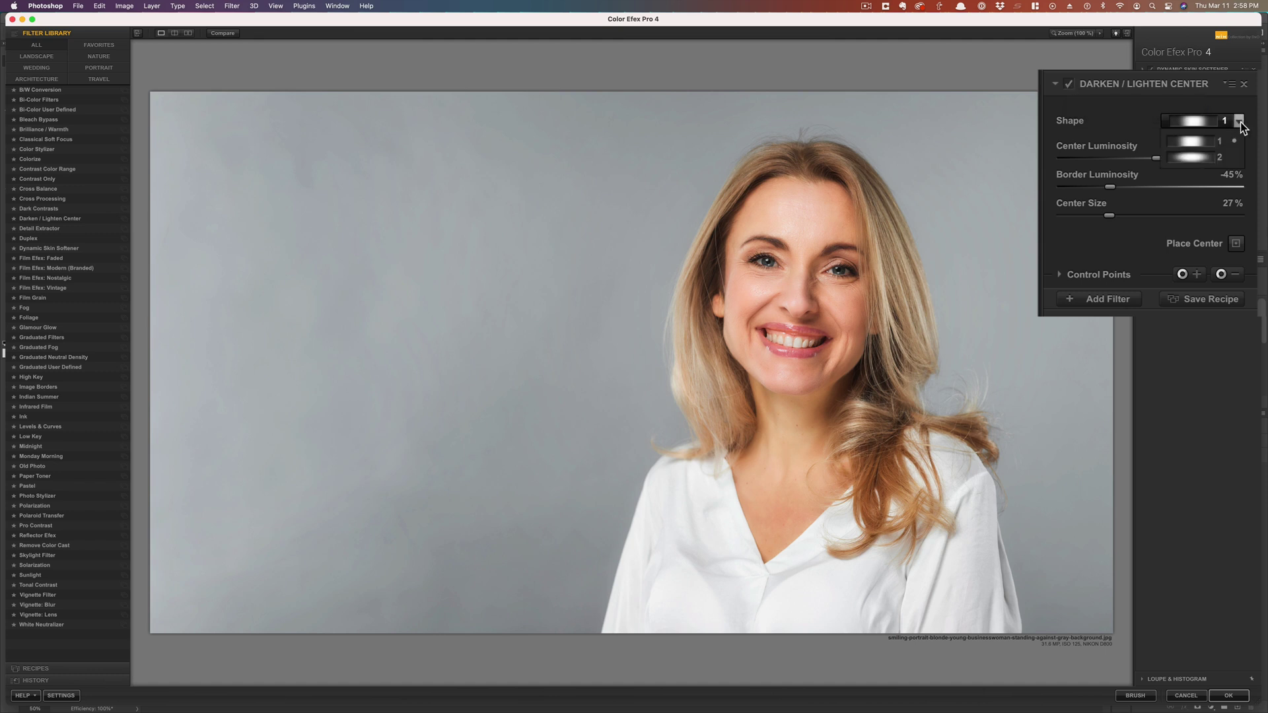
pyautogui.click(1208, 157)
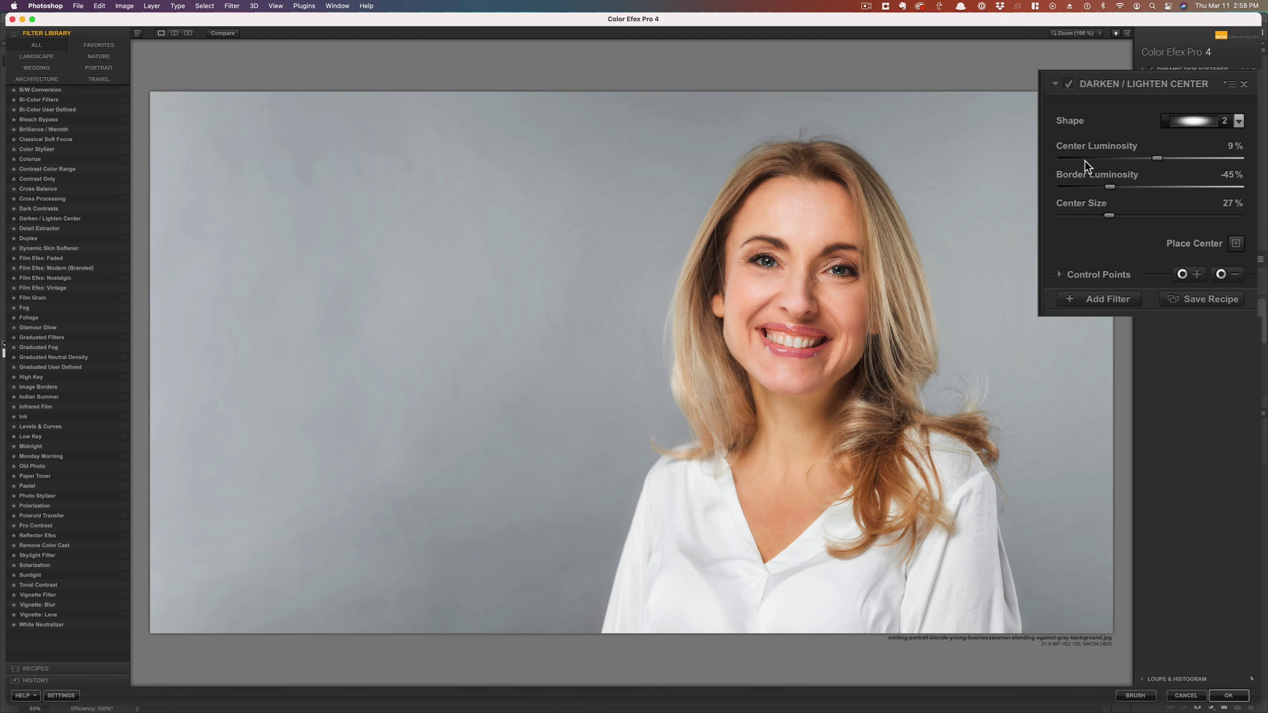
pyautogui.click(1239, 122)
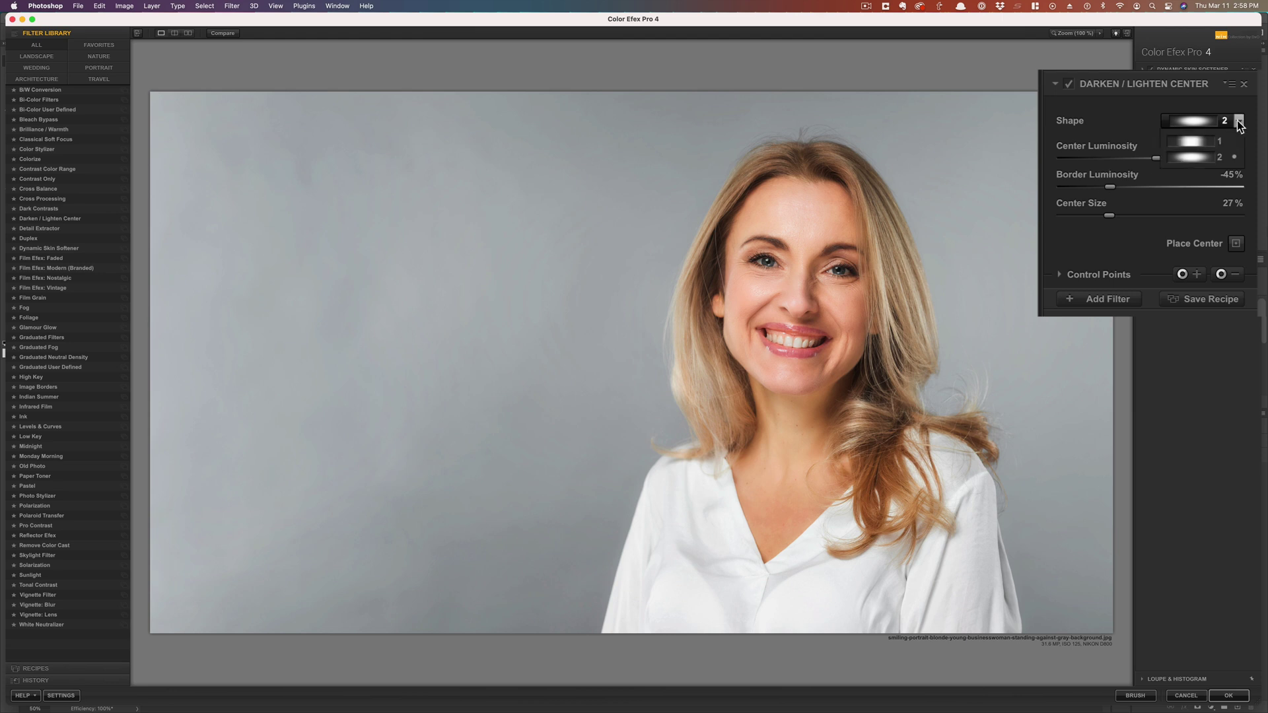
pyautogui.click(1203, 143)
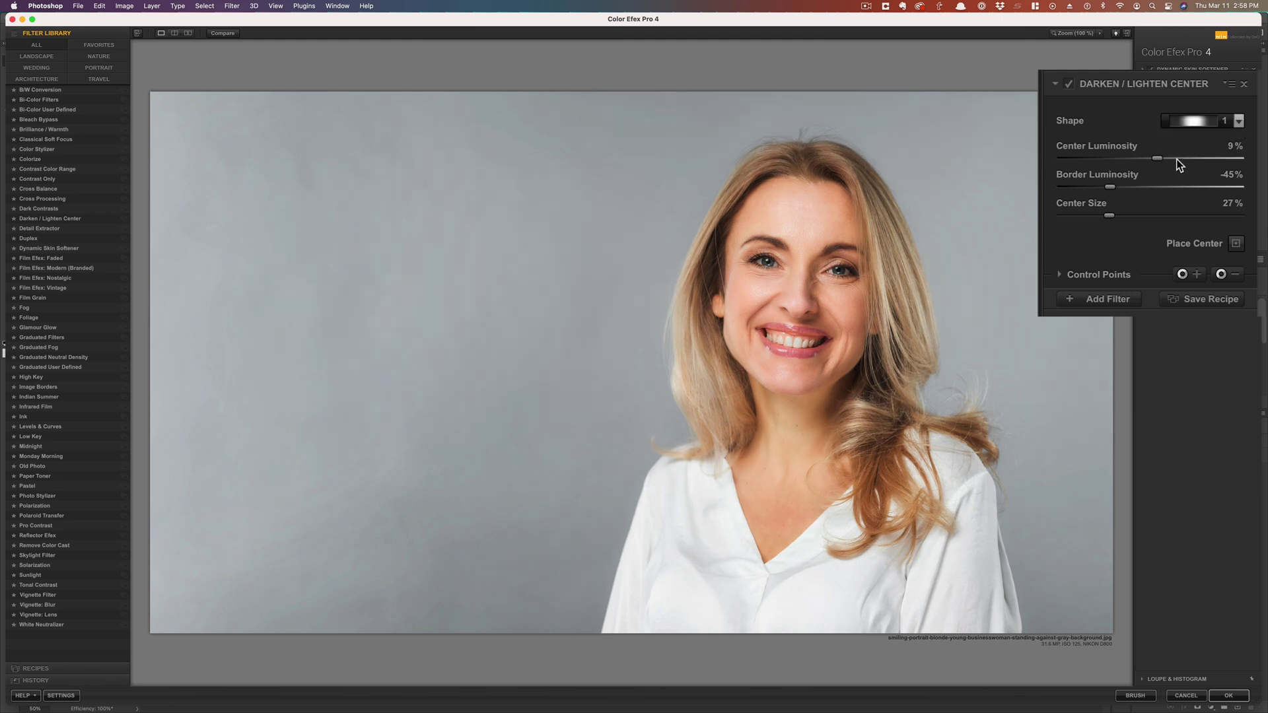
pyautogui.click(1176, 158)
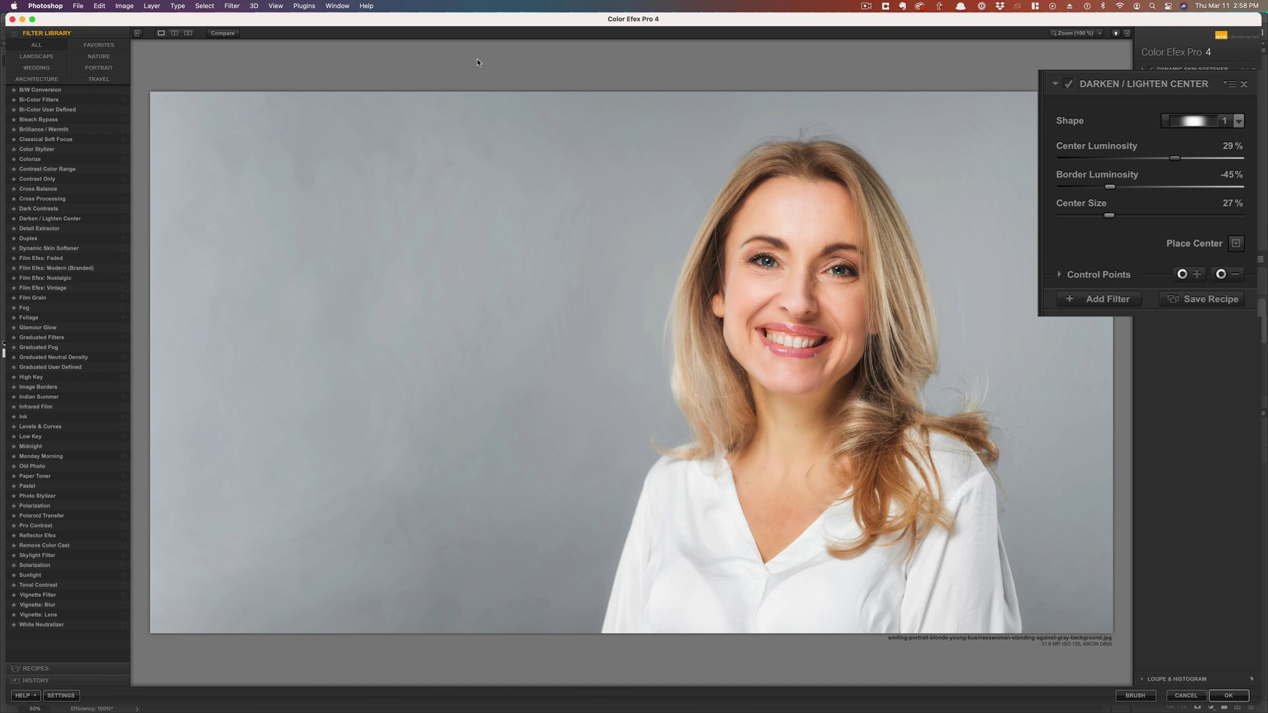
# Compare the effect again, then show only the Nature filters and expand the Recipes section
pyautogui.click(1070, 85)
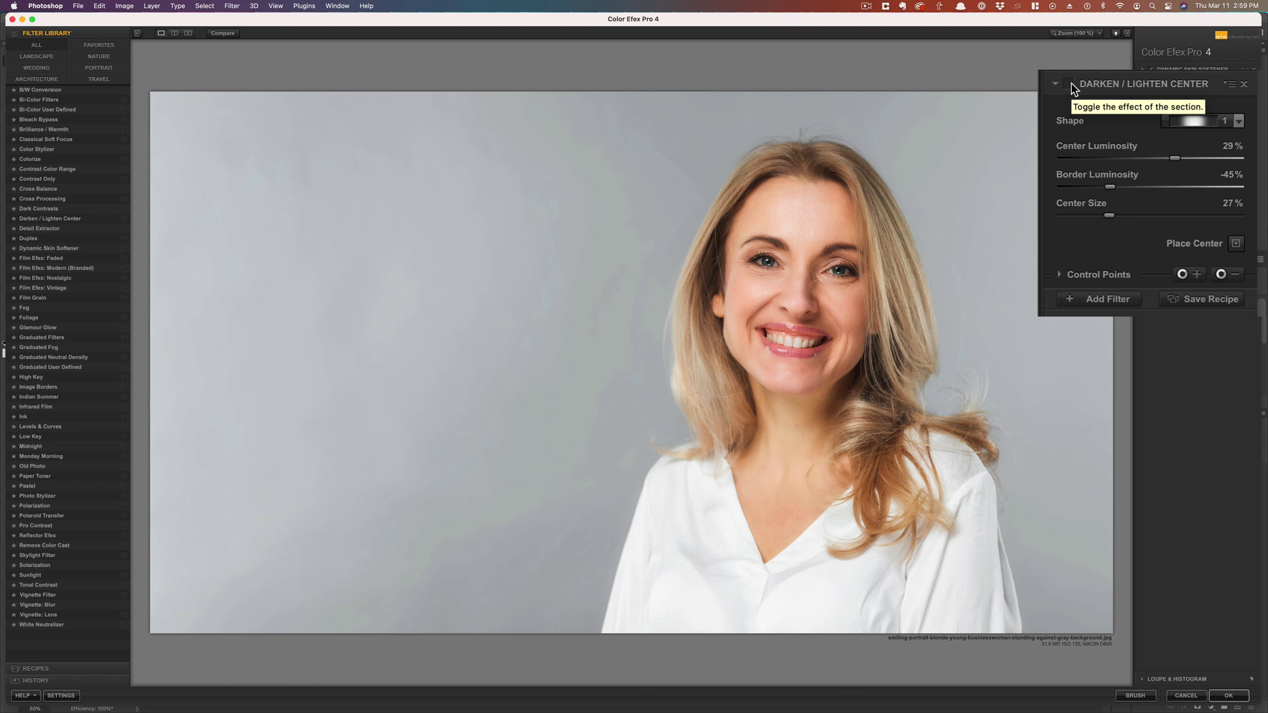
pyautogui.click(1070, 84)
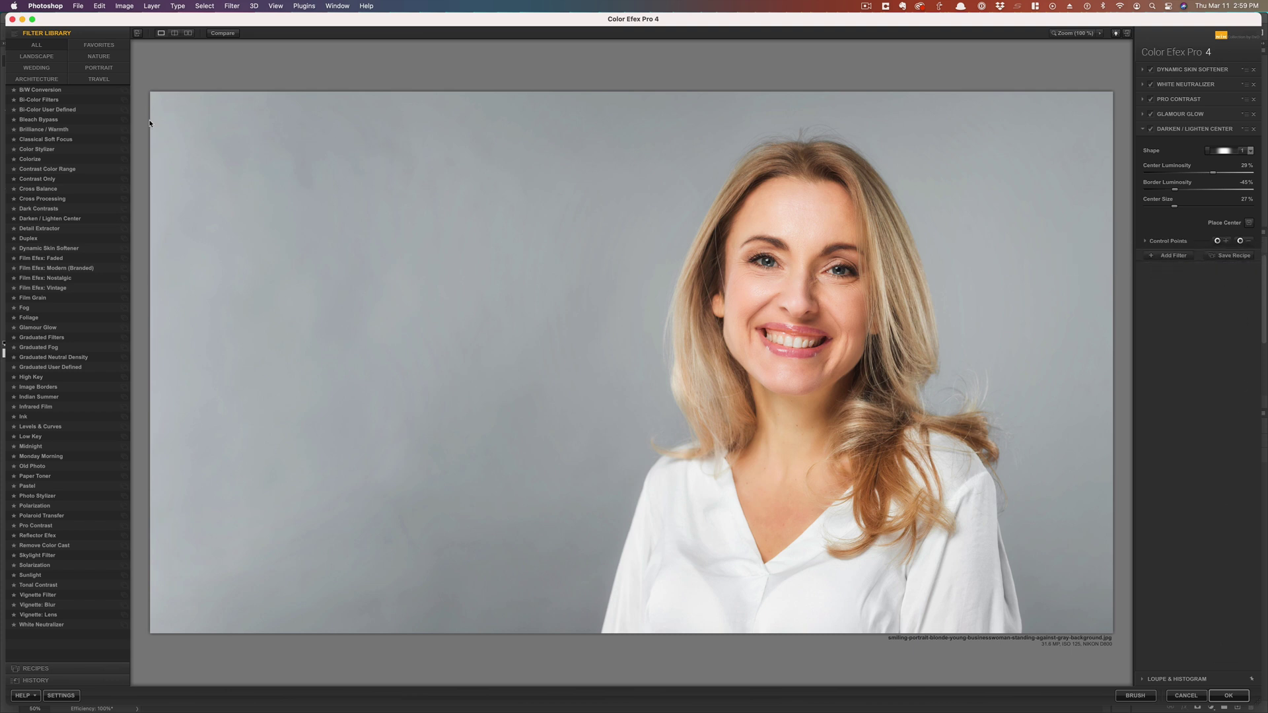
pyautogui.click(92, 57)
pyautogui.click(36, 669)
# View the empty Custom recipes, then open Settings and check Default Preview Mode options unchanged
pyautogui.click(46, 32)
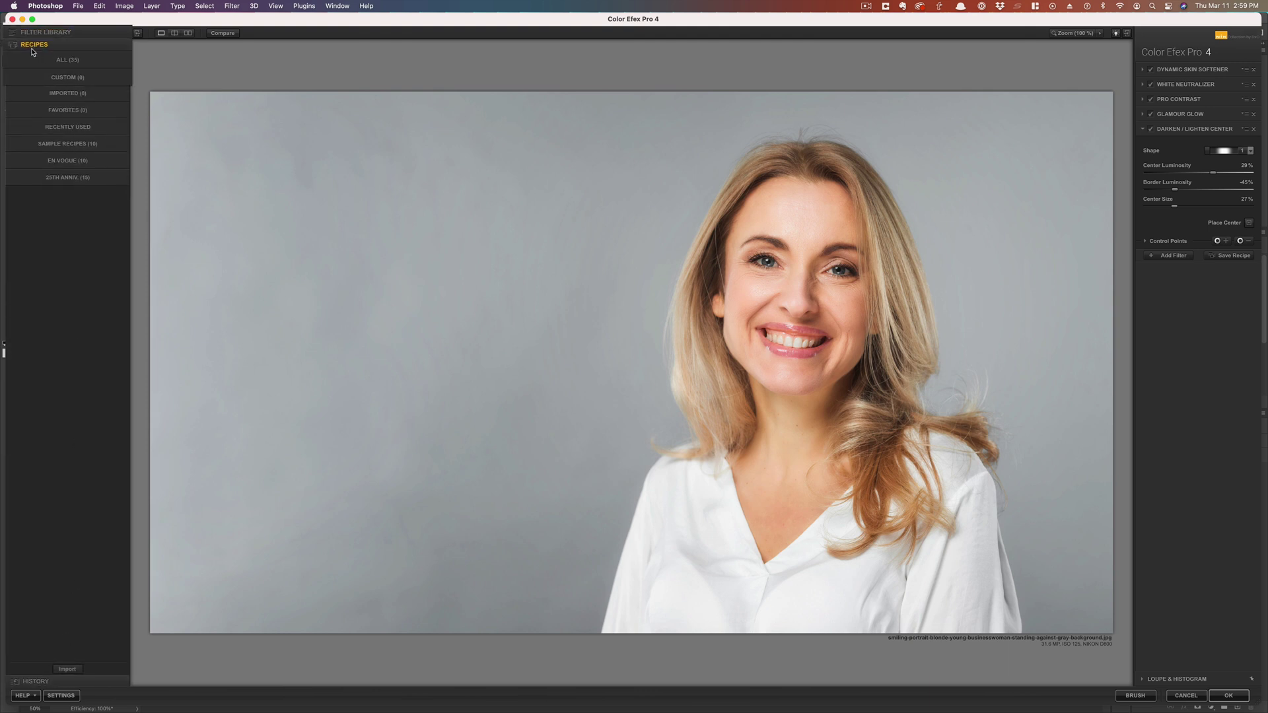
pyautogui.click(98, 90)
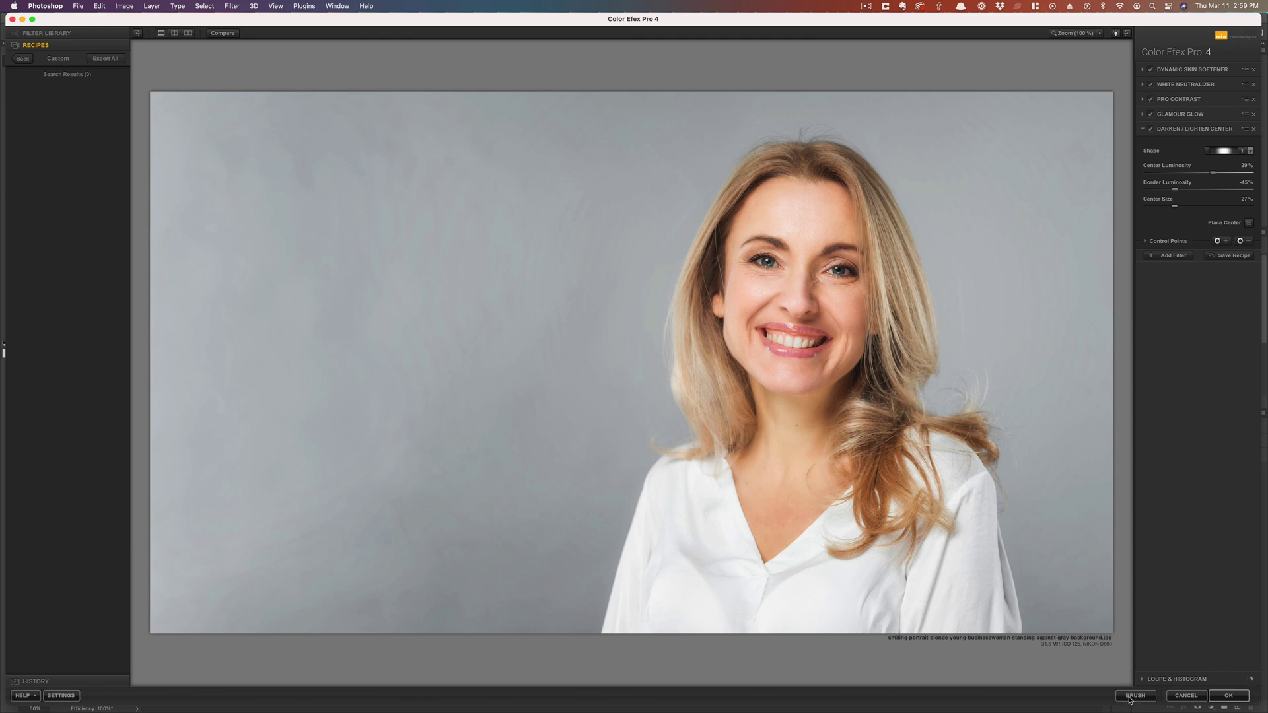
pyautogui.click(60, 696)
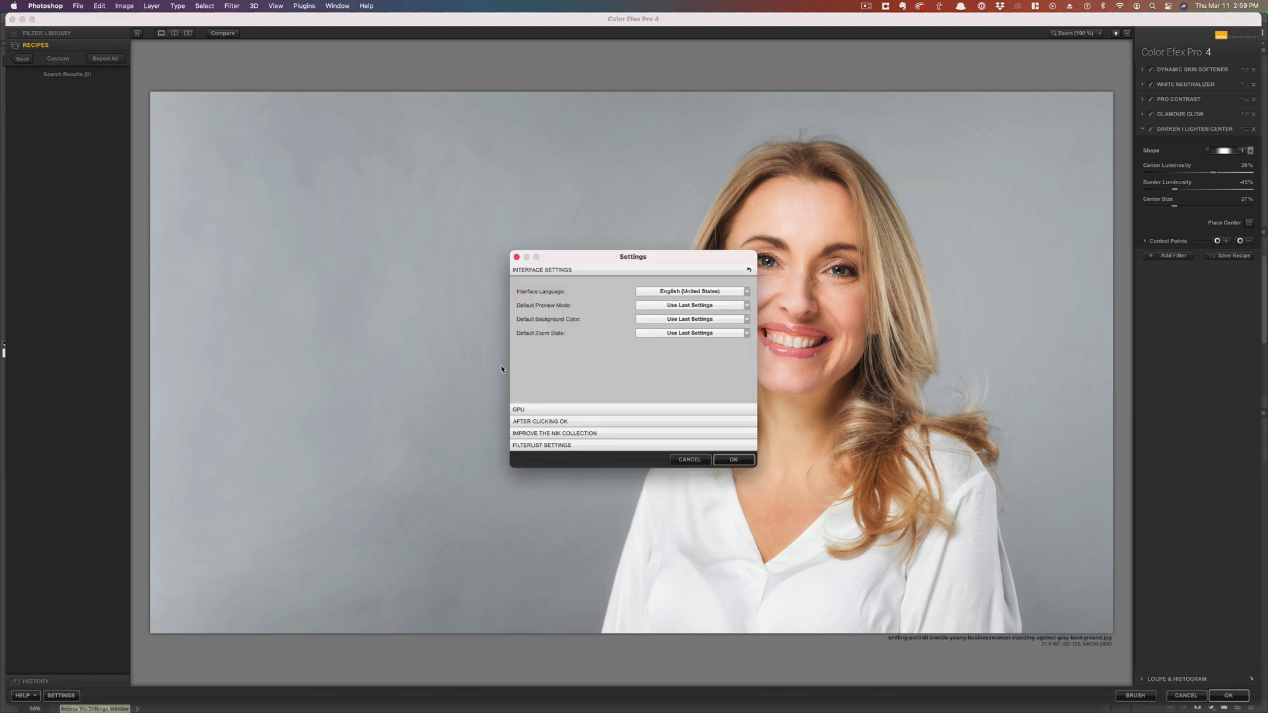
pyautogui.moveTo(690, 262); pyautogui.dragTo(532, 212)
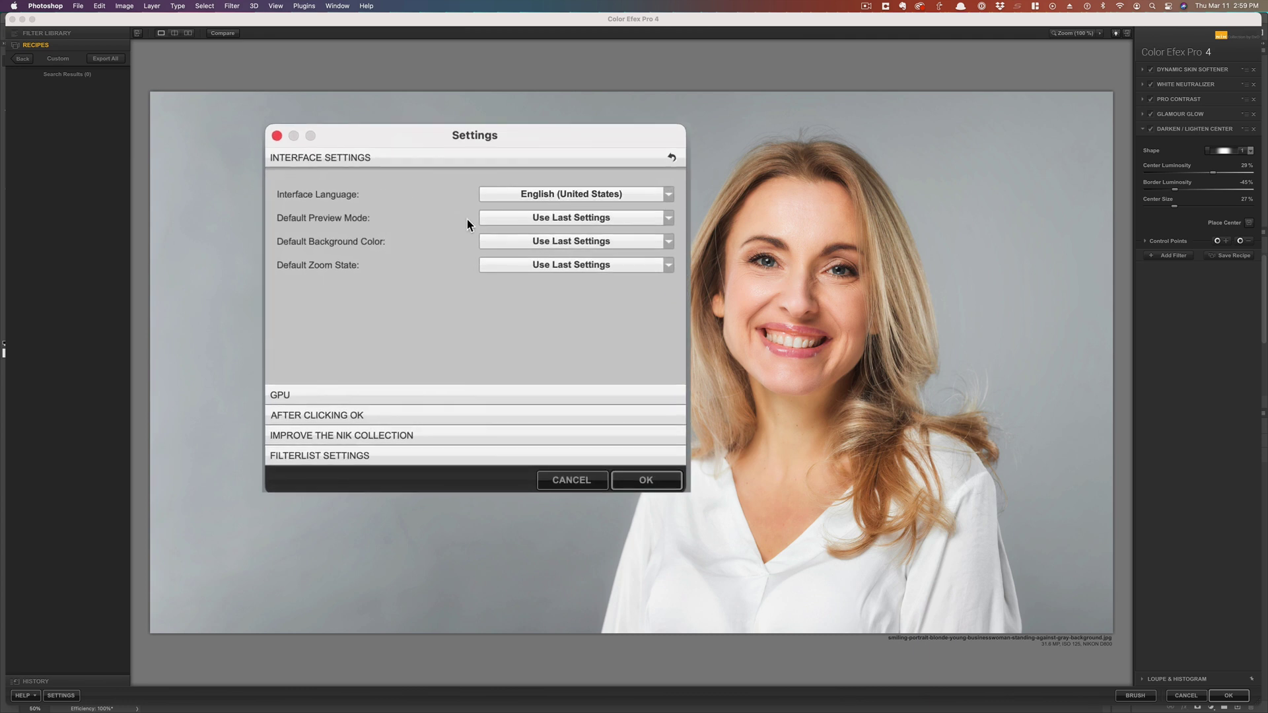
pyautogui.click(667, 218)
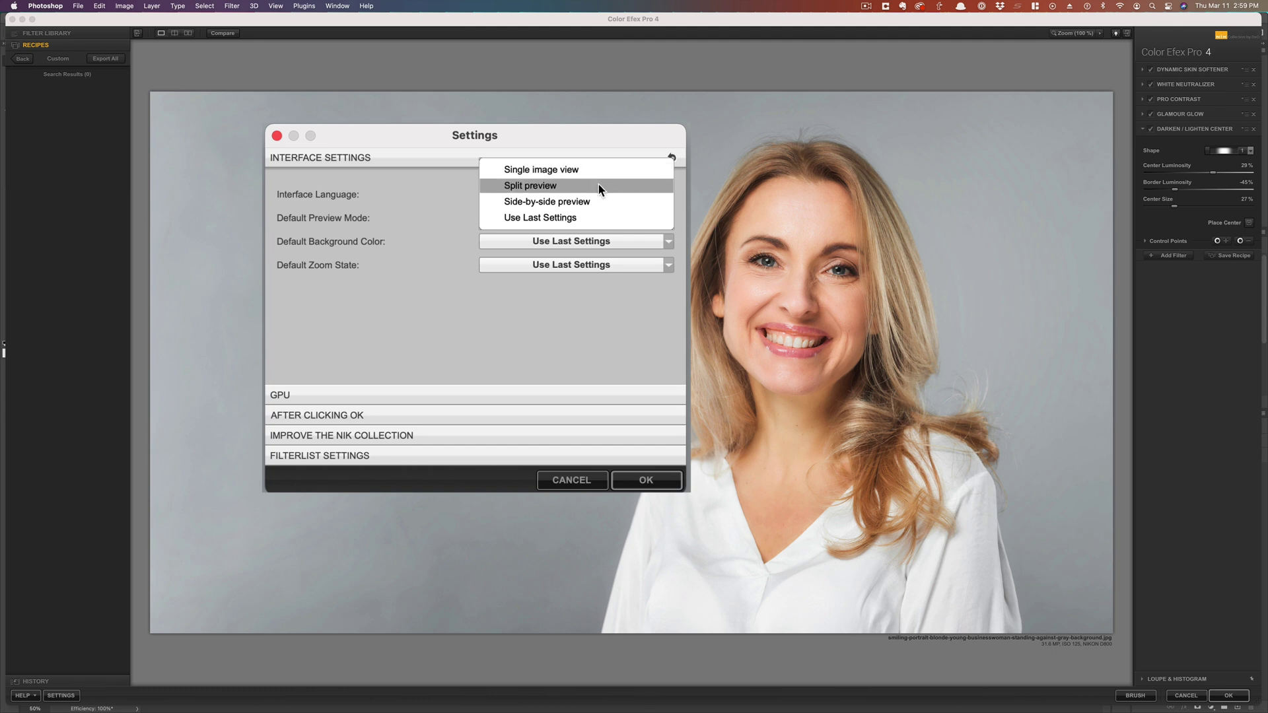
pyautogui.click(414, 226)
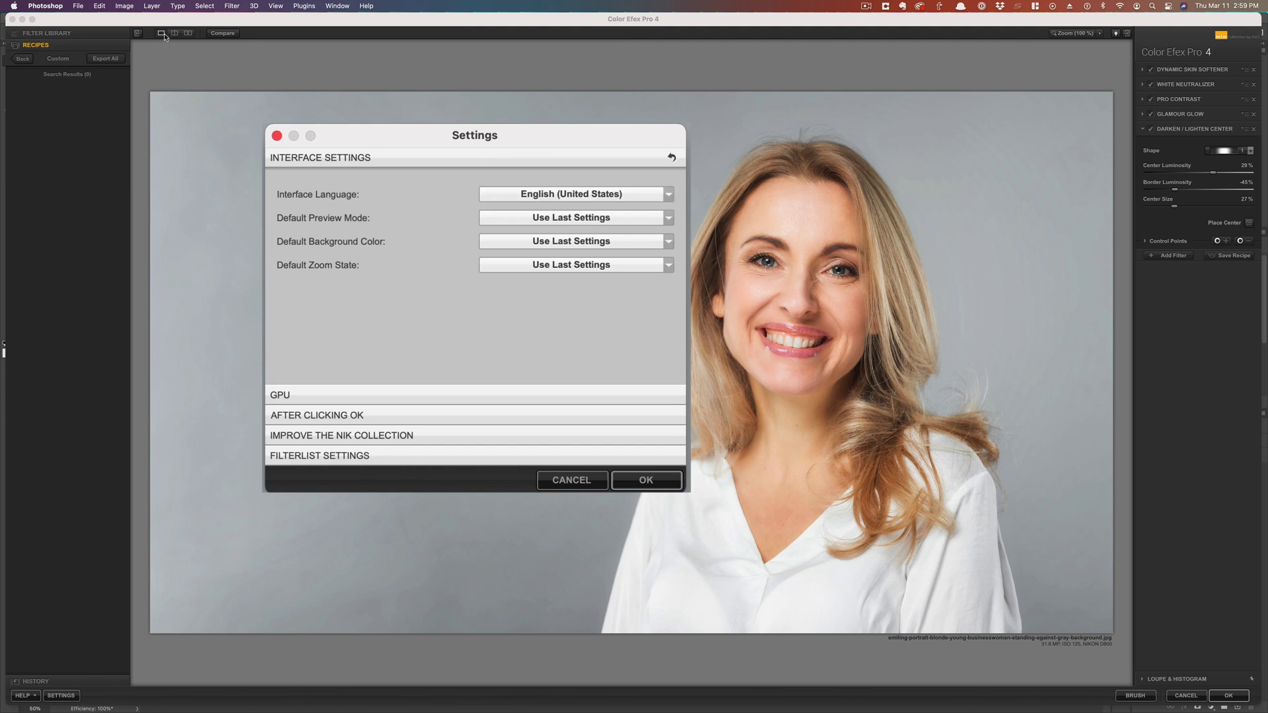
pyautogui.click(277, 136)
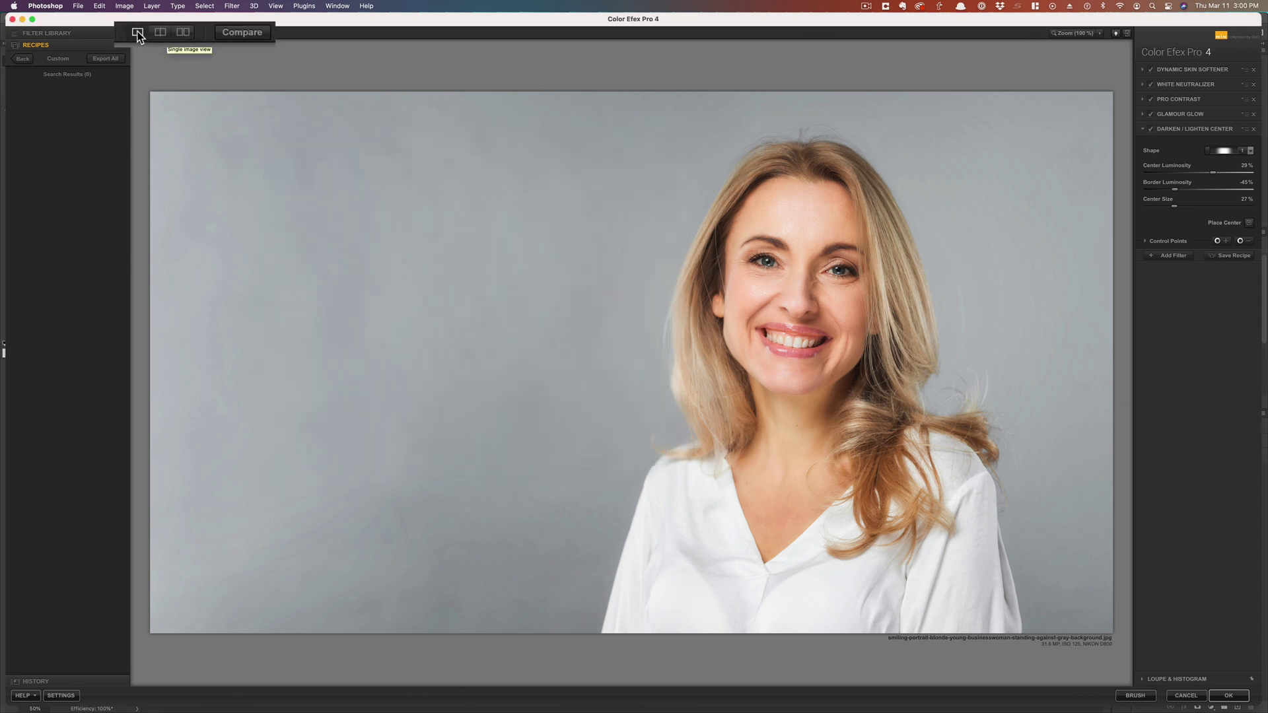
pyautogui.click(243, 34)
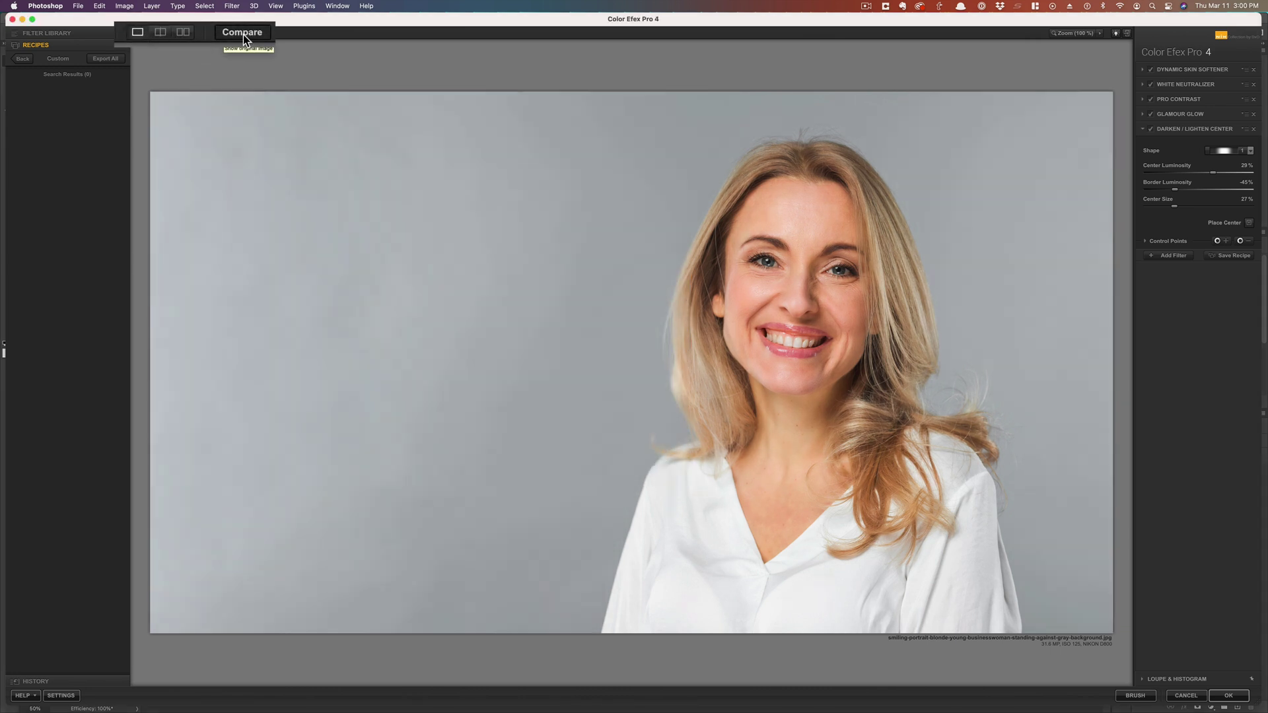
pyautogui.click(243, 35)
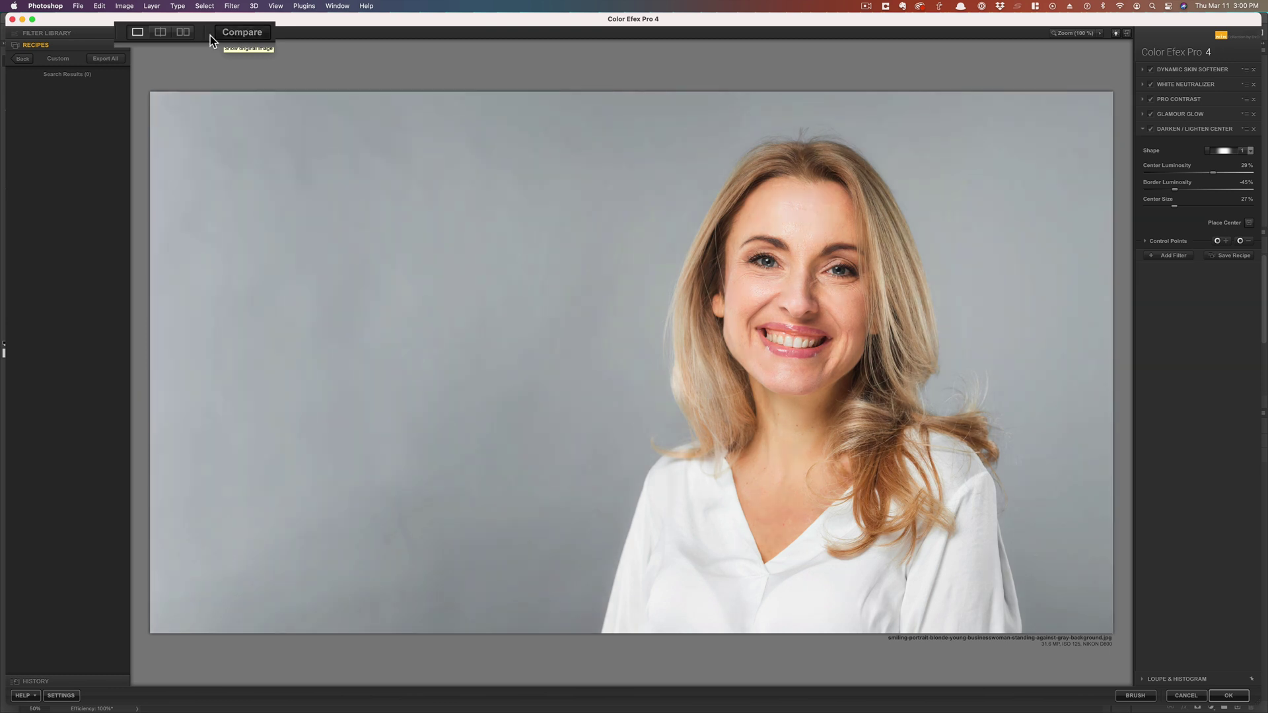
pyautogui.click(160, 33)
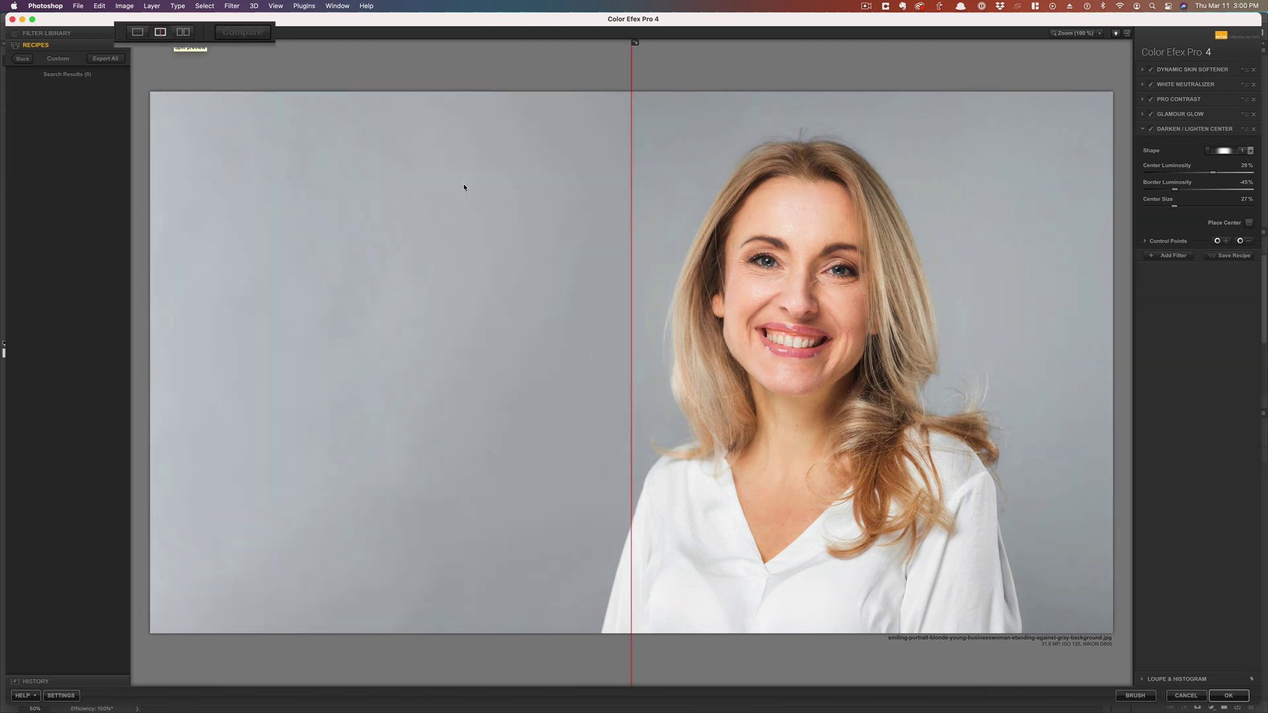
pyautogui.moveTo(631, 206); pyautogui.dragTo(603, 207)
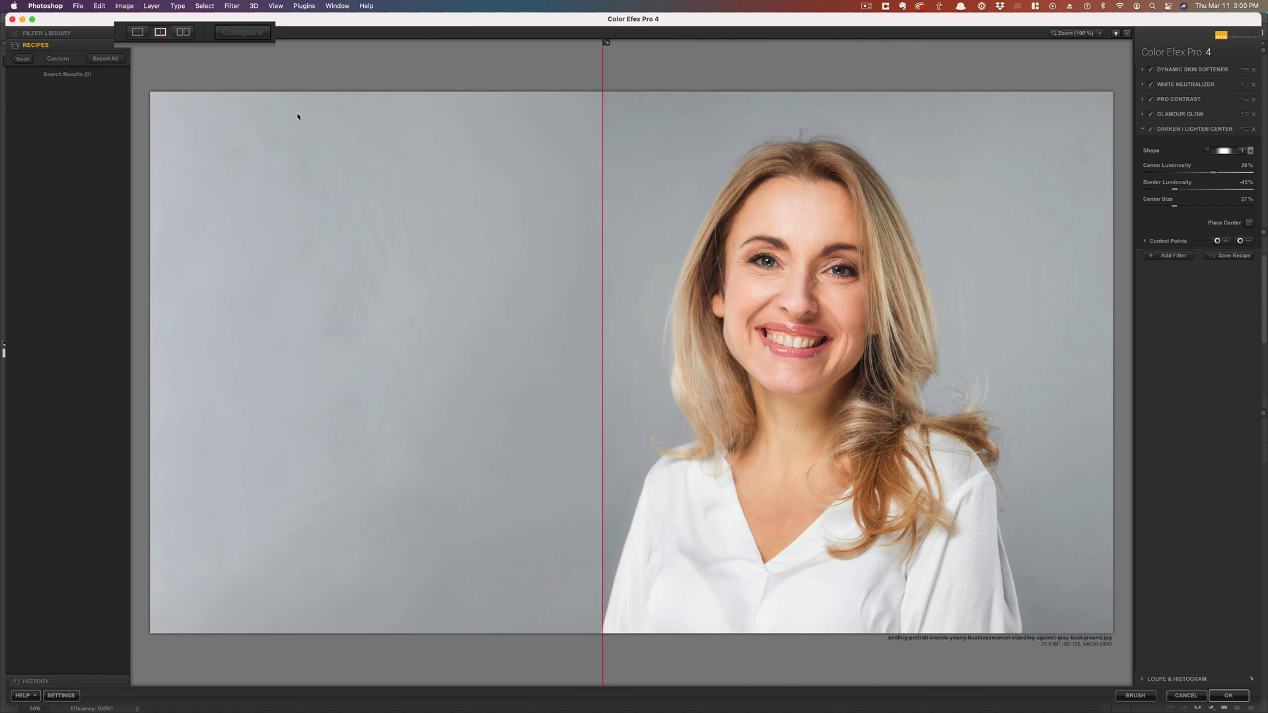
pyautogui.click(182, 32)
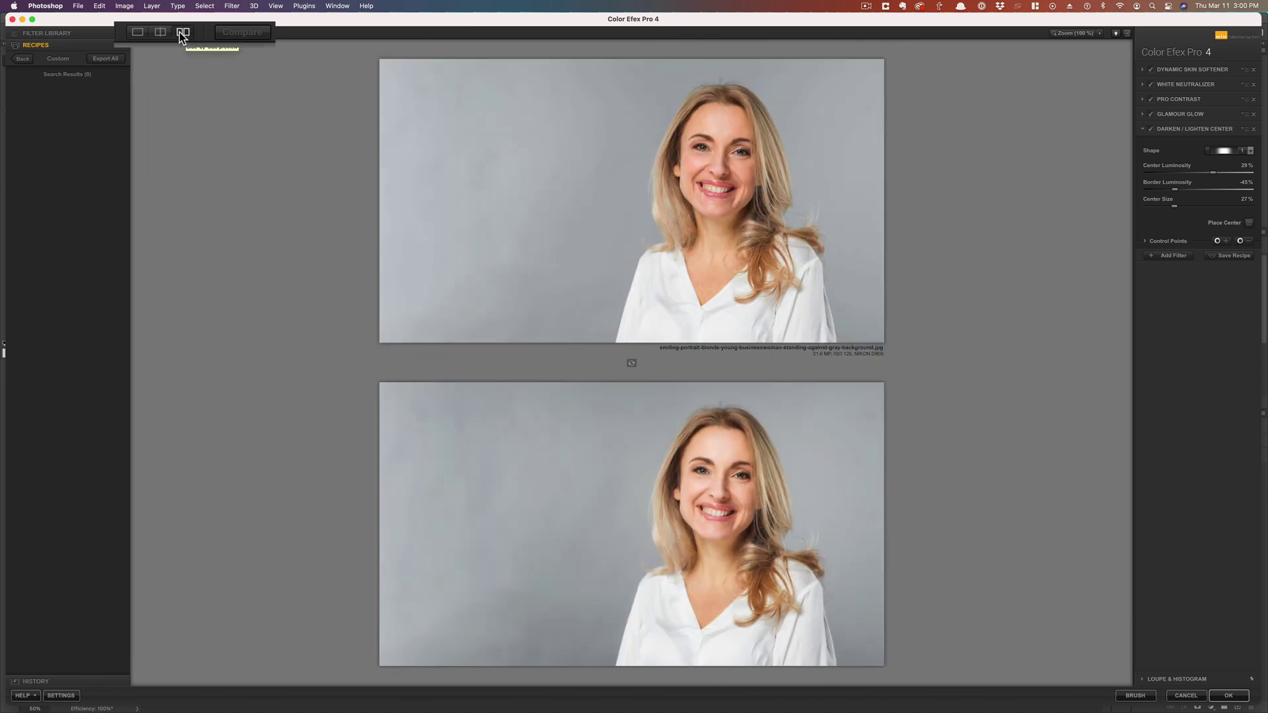
pyautogui.click(133, 33)
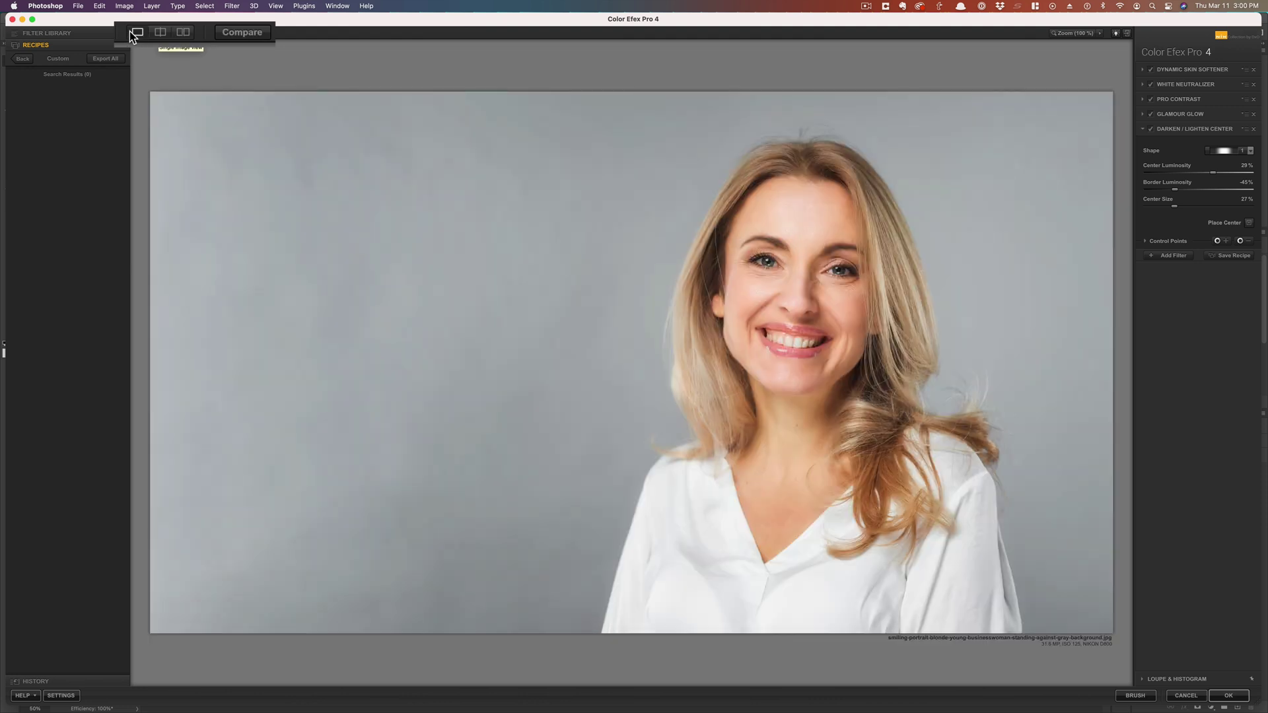
# Zoom to 200% to inspect her face, then zoom back out to 50%
pyautogui.click(1099, 36)
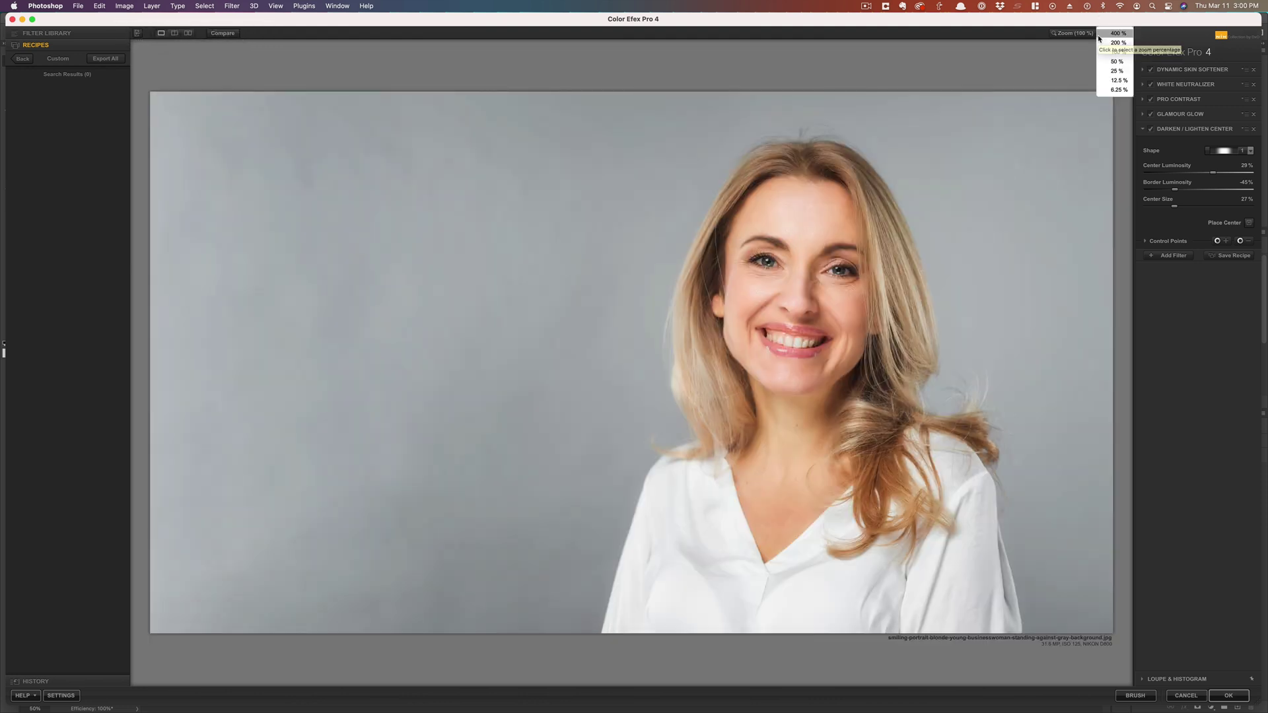
pyautogui.click(1109, 53)
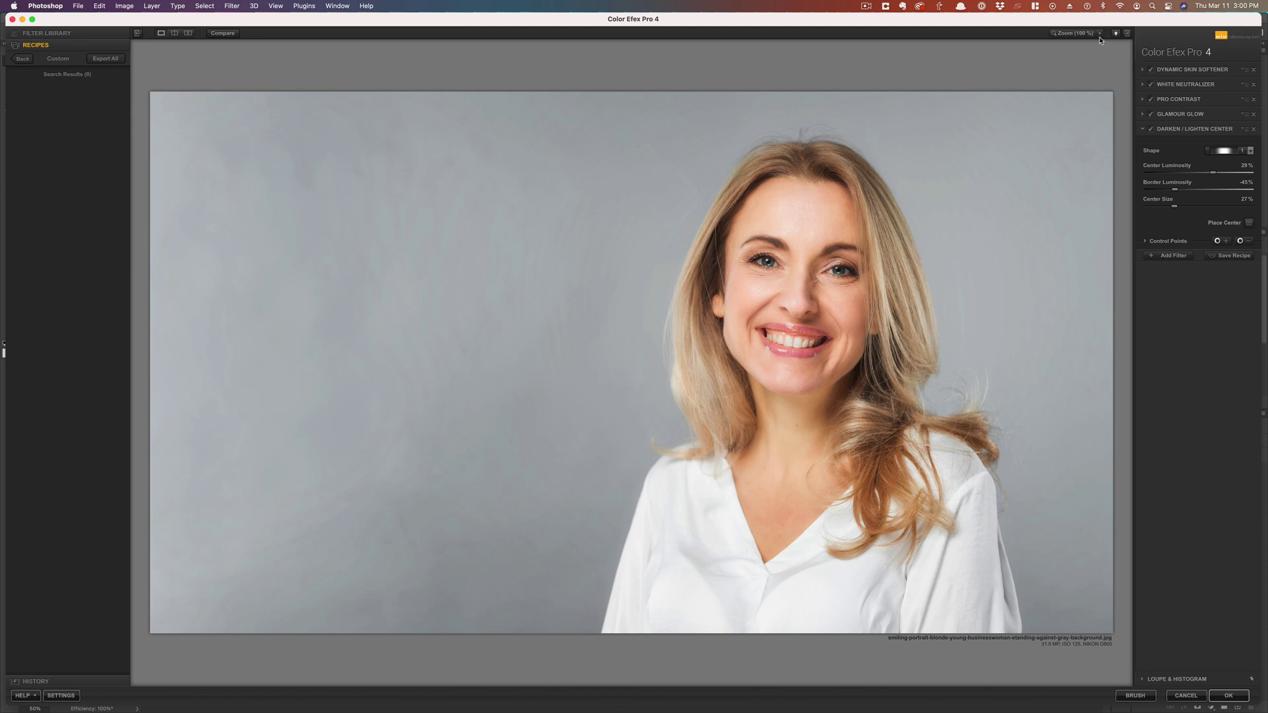
pyautogui.click(1101, 36)
pyautogui.click(1116, 43)
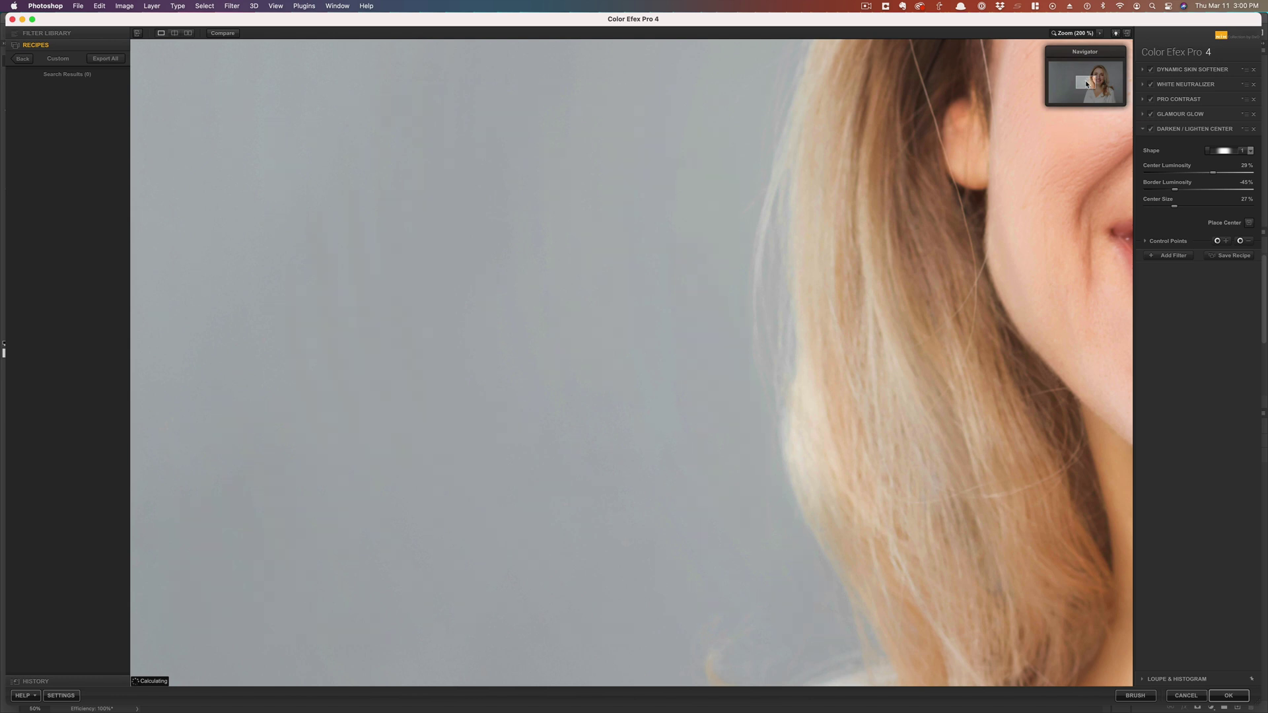
pyautogui.moveTo(1088, 84); pyautogui.dragTo(1098, 79)
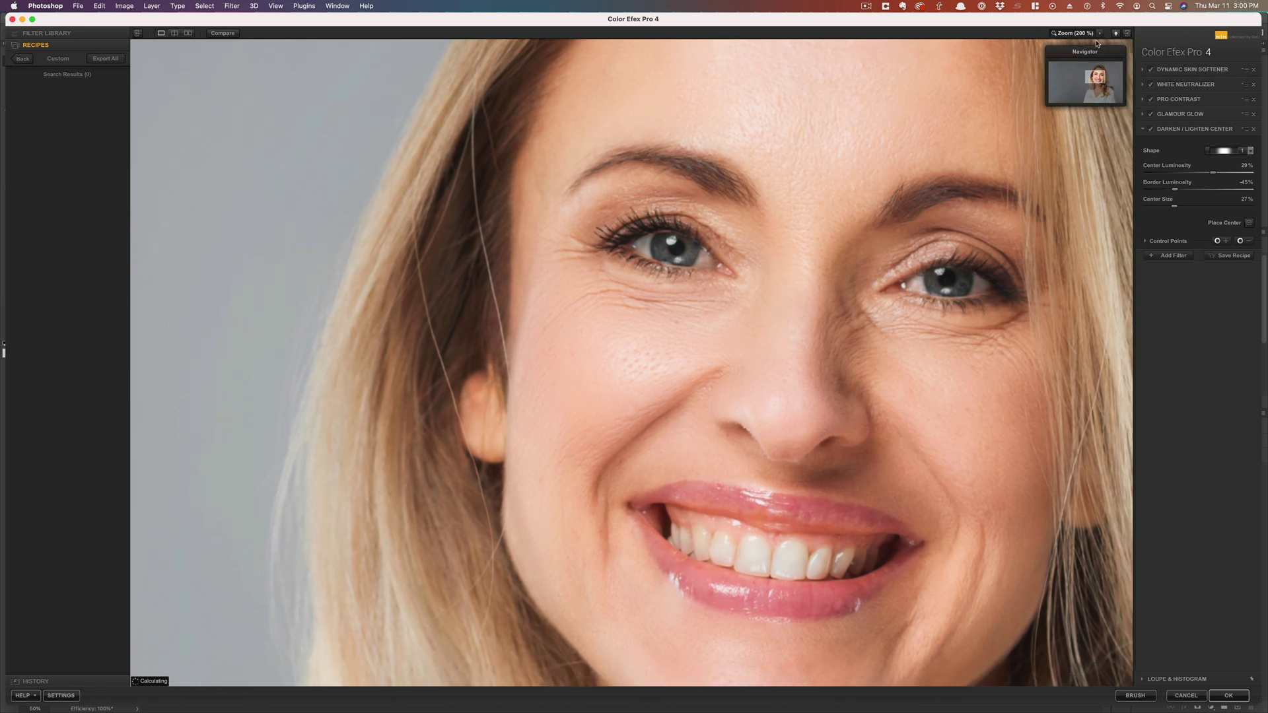
pyautogui.click(1099, 33)
pyautogui.click(1114, 59)
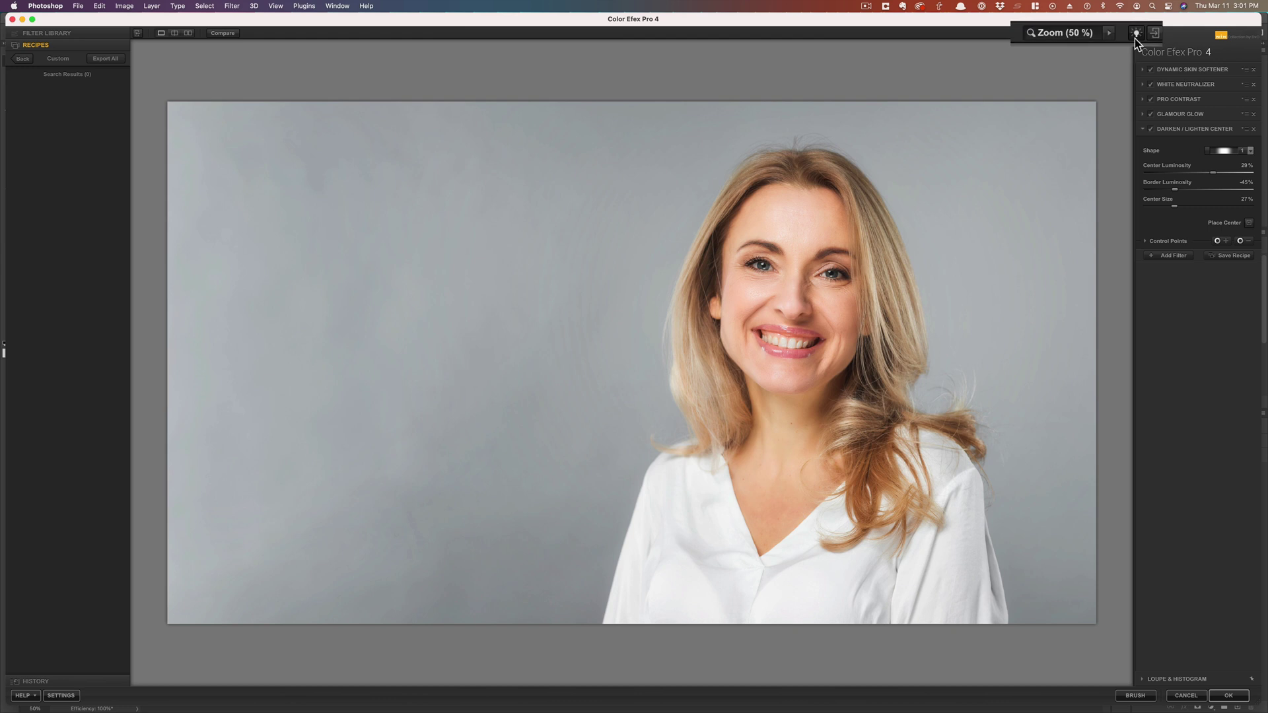
# Cycle the preview backdrop through black and white, ending on grey
pyautogui.click(1137, 36)
pyautogui.click(1137, 36)
pyautogui.click(1137, 37)
pyautogui.click(1136, 36)
pyautogui.click(1137, 36)
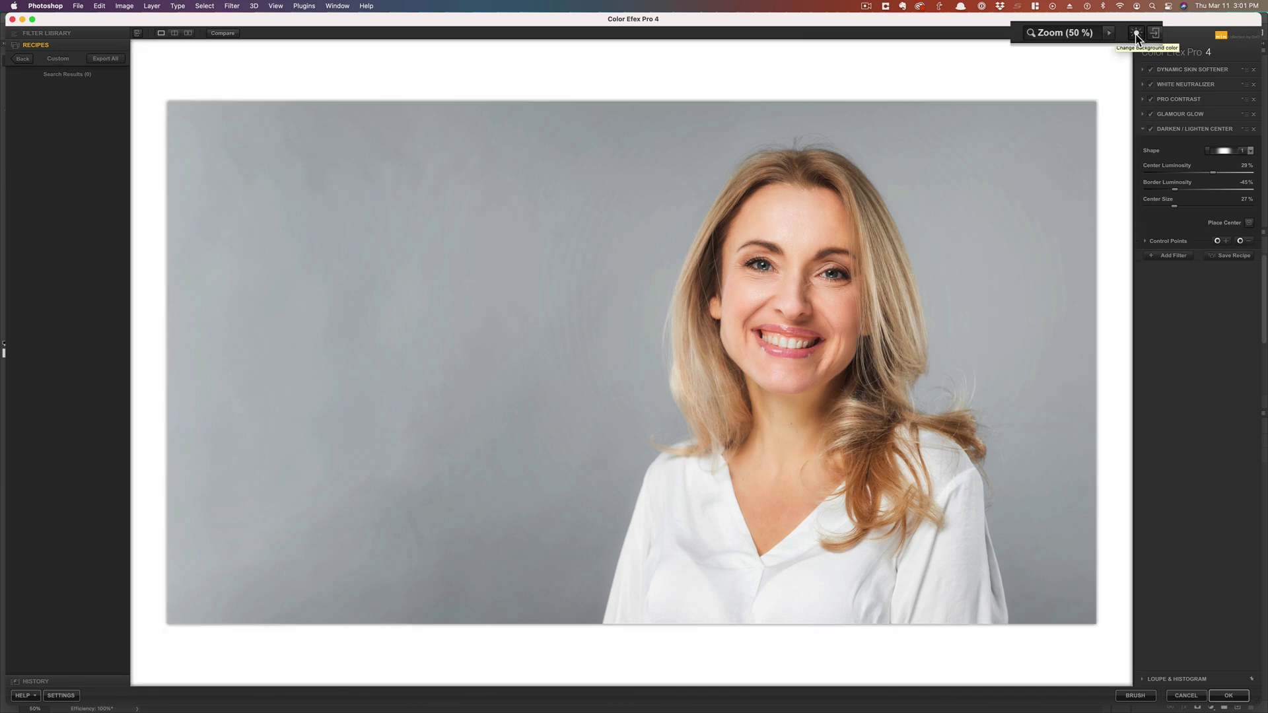
pyautogui.click(1137, 36)
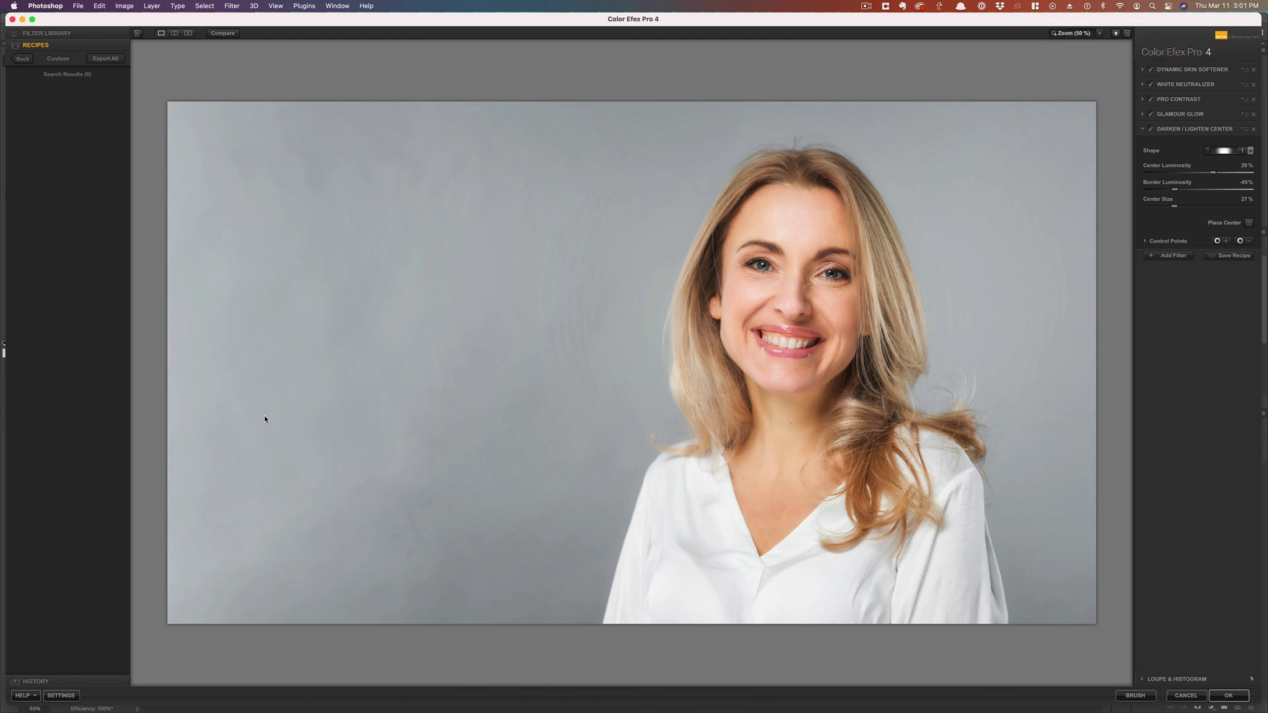
# Under After Clicking OK, choose 'apply the filtered effect to a separate layer', then show Improve the Nik Collection
pyautogui.click(61, 697)
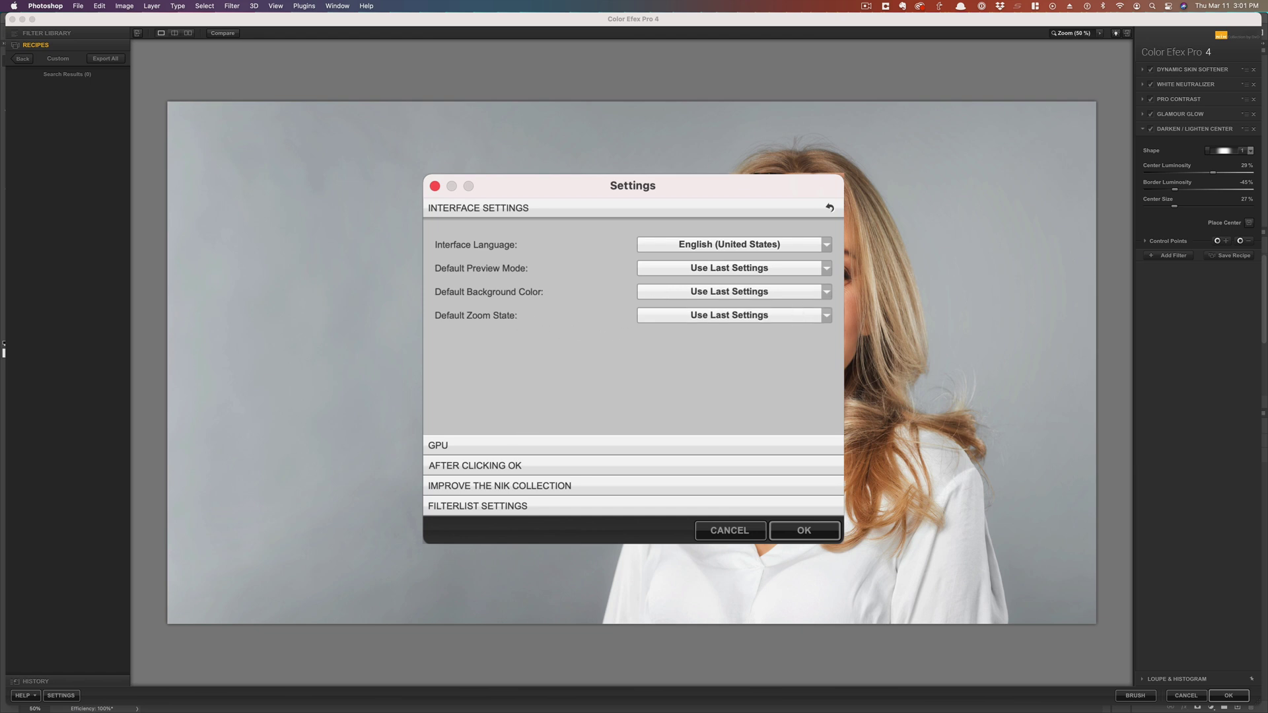
pyautogui.click(505, 446)
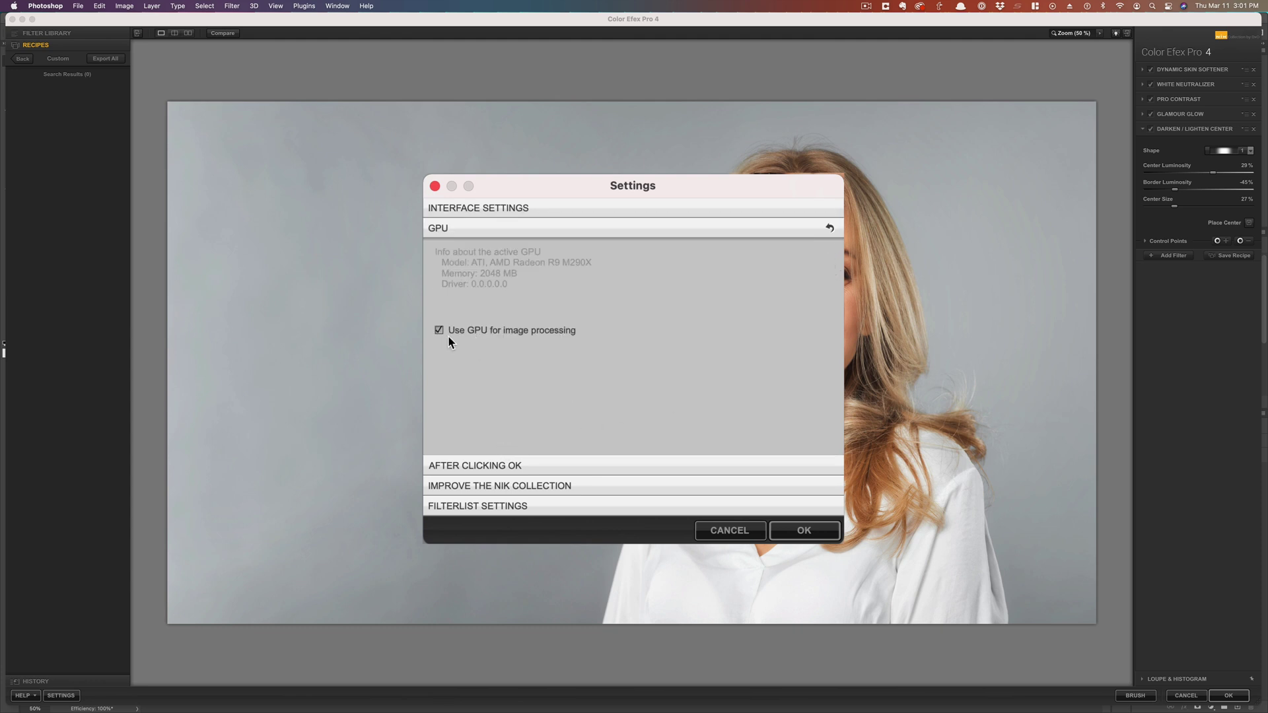
pyautogui.click(576, 468)
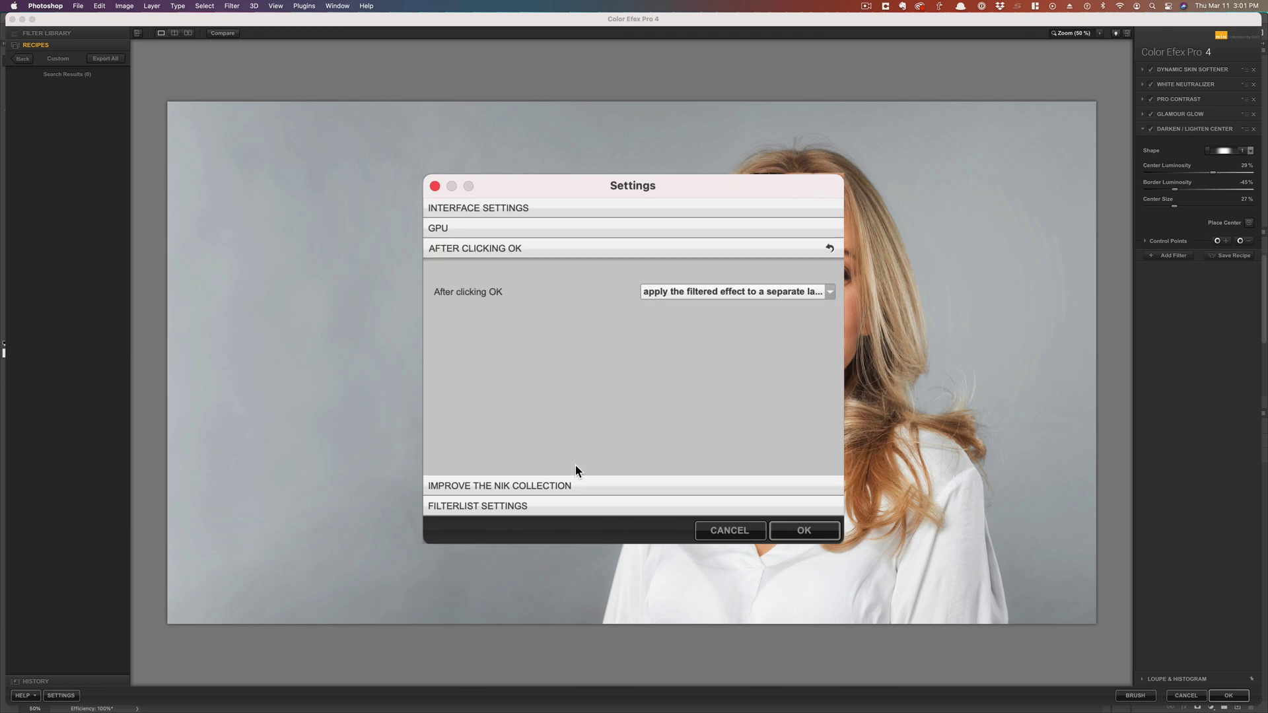
pyautogui.click(831, 292)
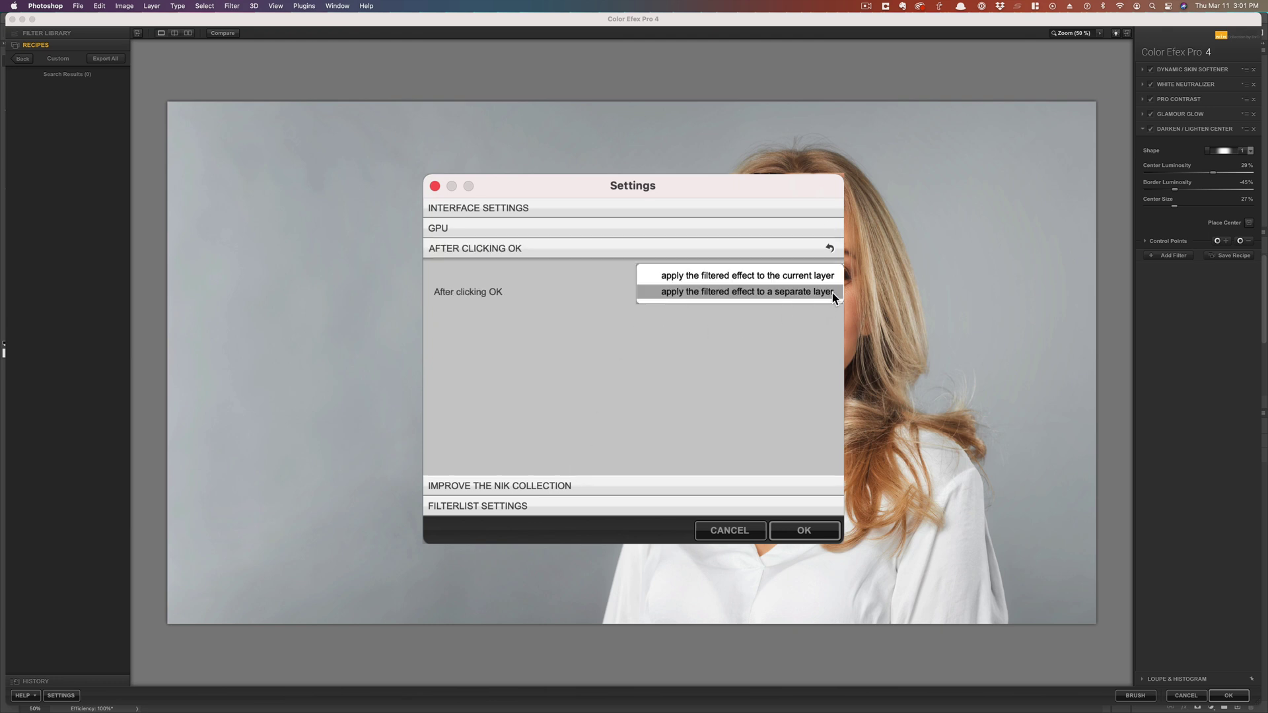
pyautogui.click(751, 292)
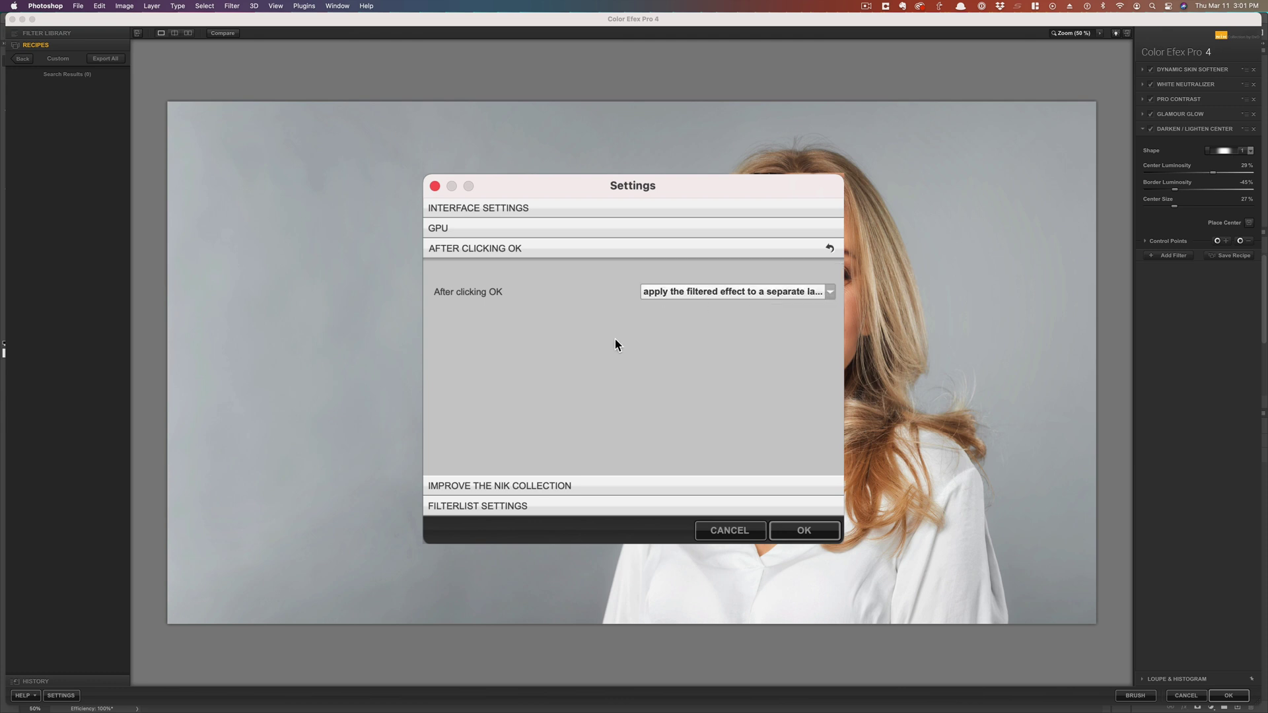
pyautogui.click(604, 487)
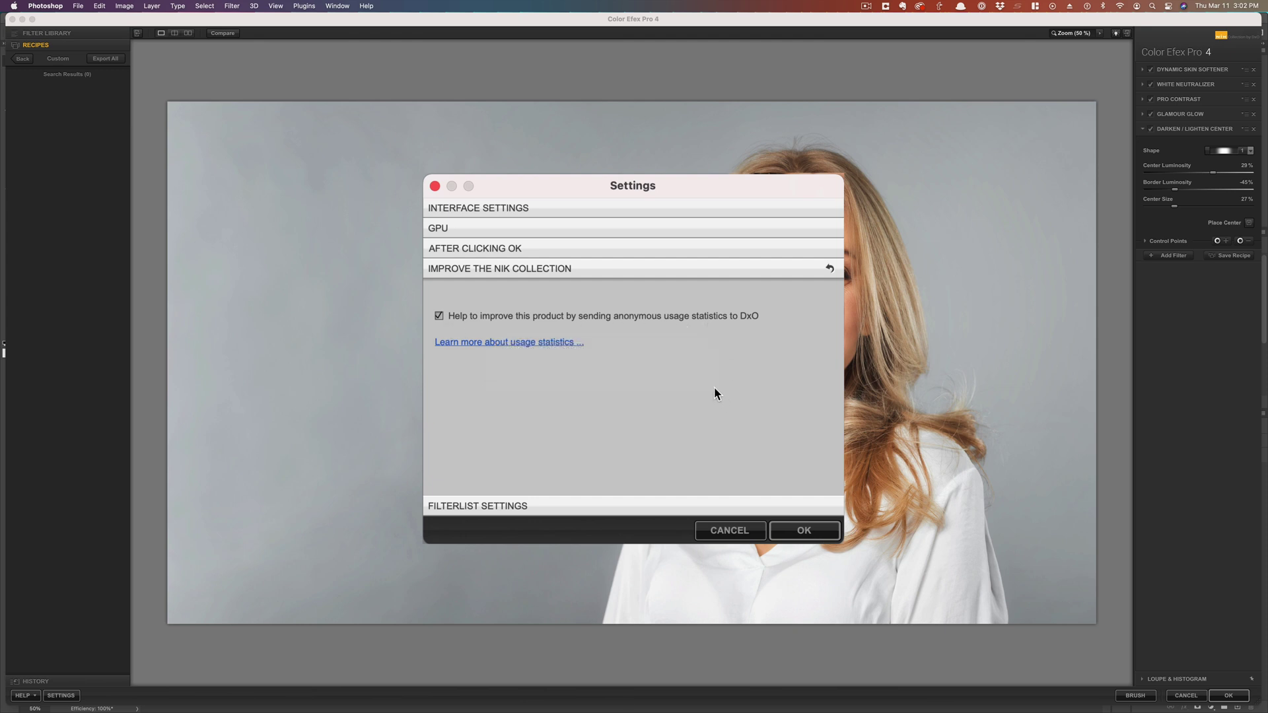
# Check the Filterlist categories, keeping Category 1 as Landscape and Category 6 as Travel, then cancel Settings
pyautogui.click(600, 508)
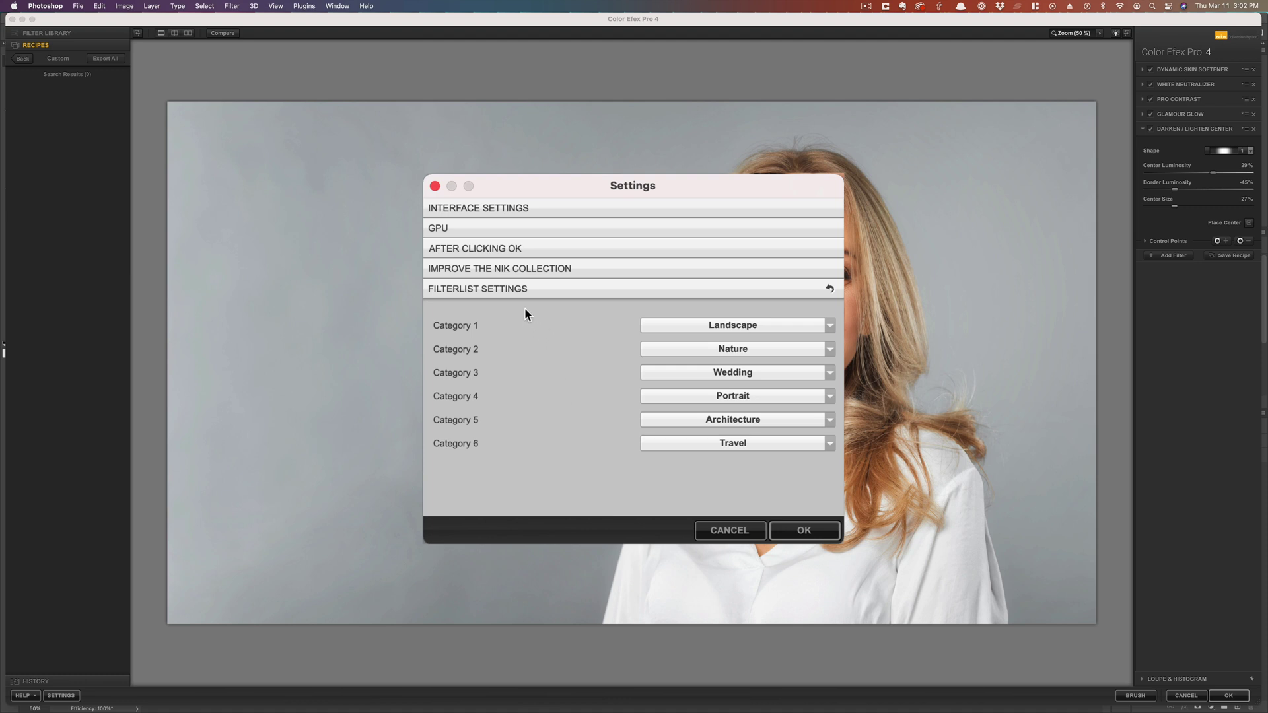
pyautogui.click(830, 329)
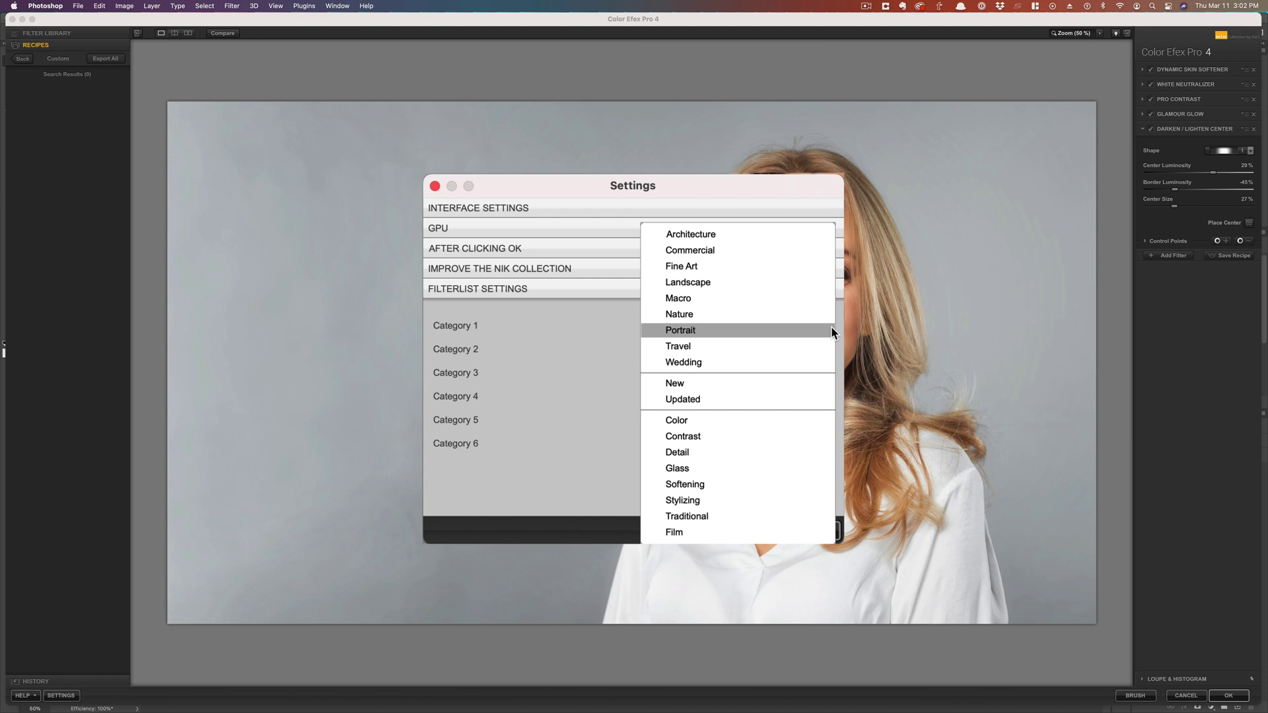
pyautogui.click(588, 366)
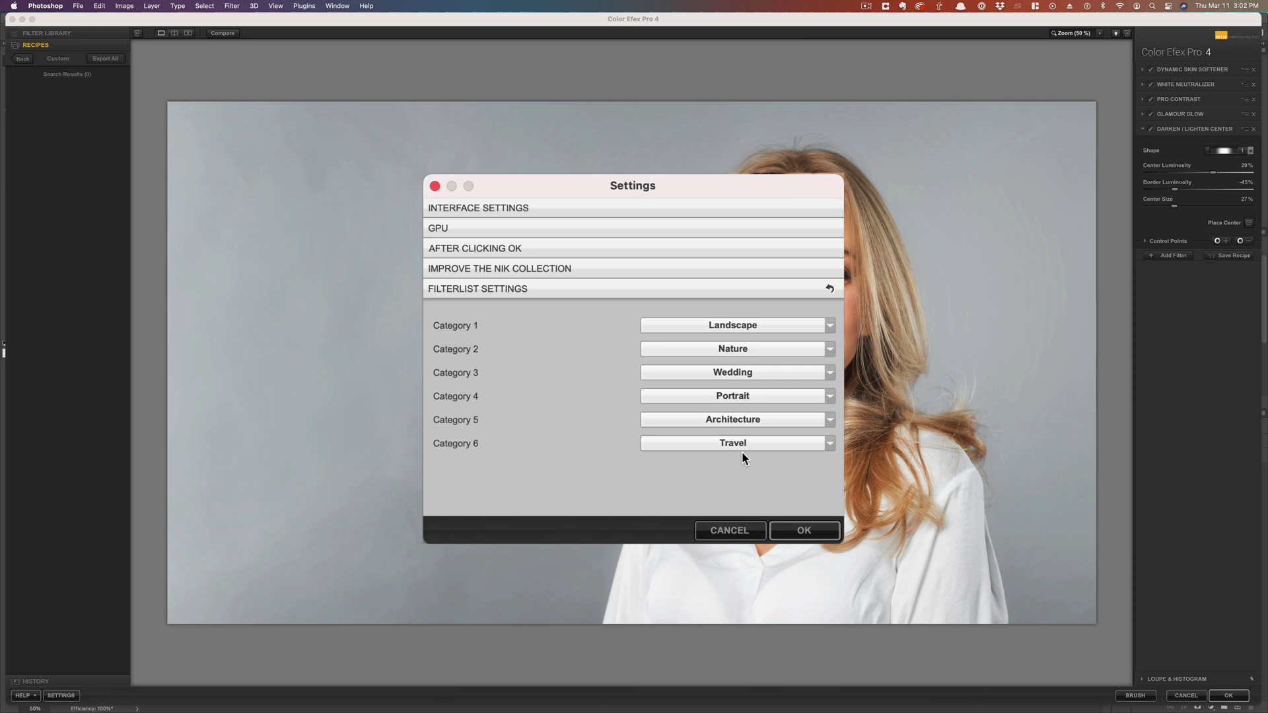
pyautogui.click(831, 441)
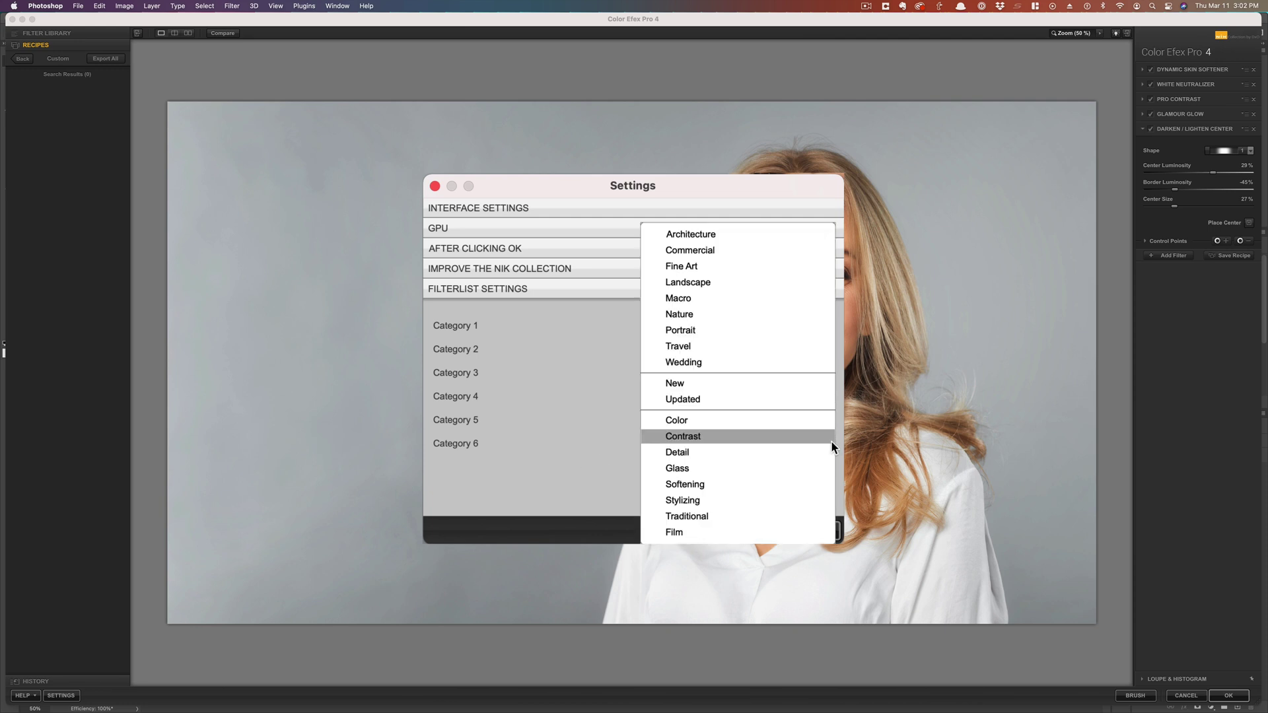
pyautogui.click(546, 458)
pyautogui.click(758, 530)
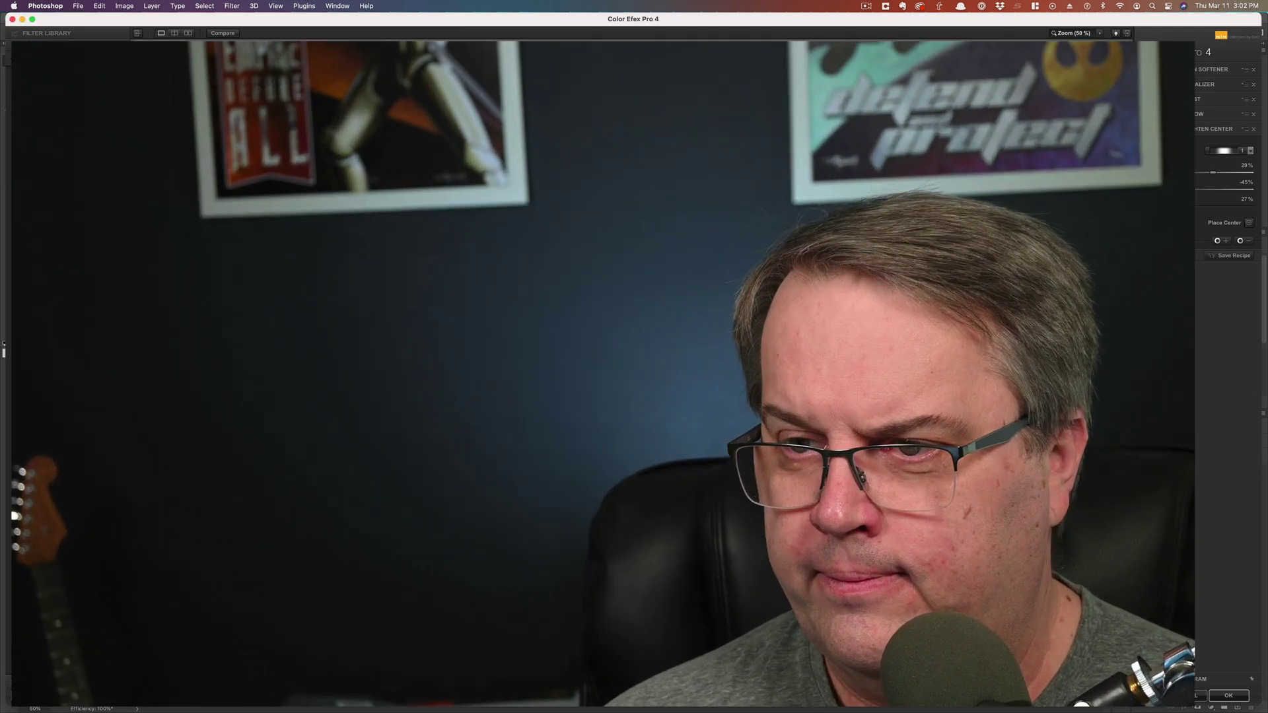